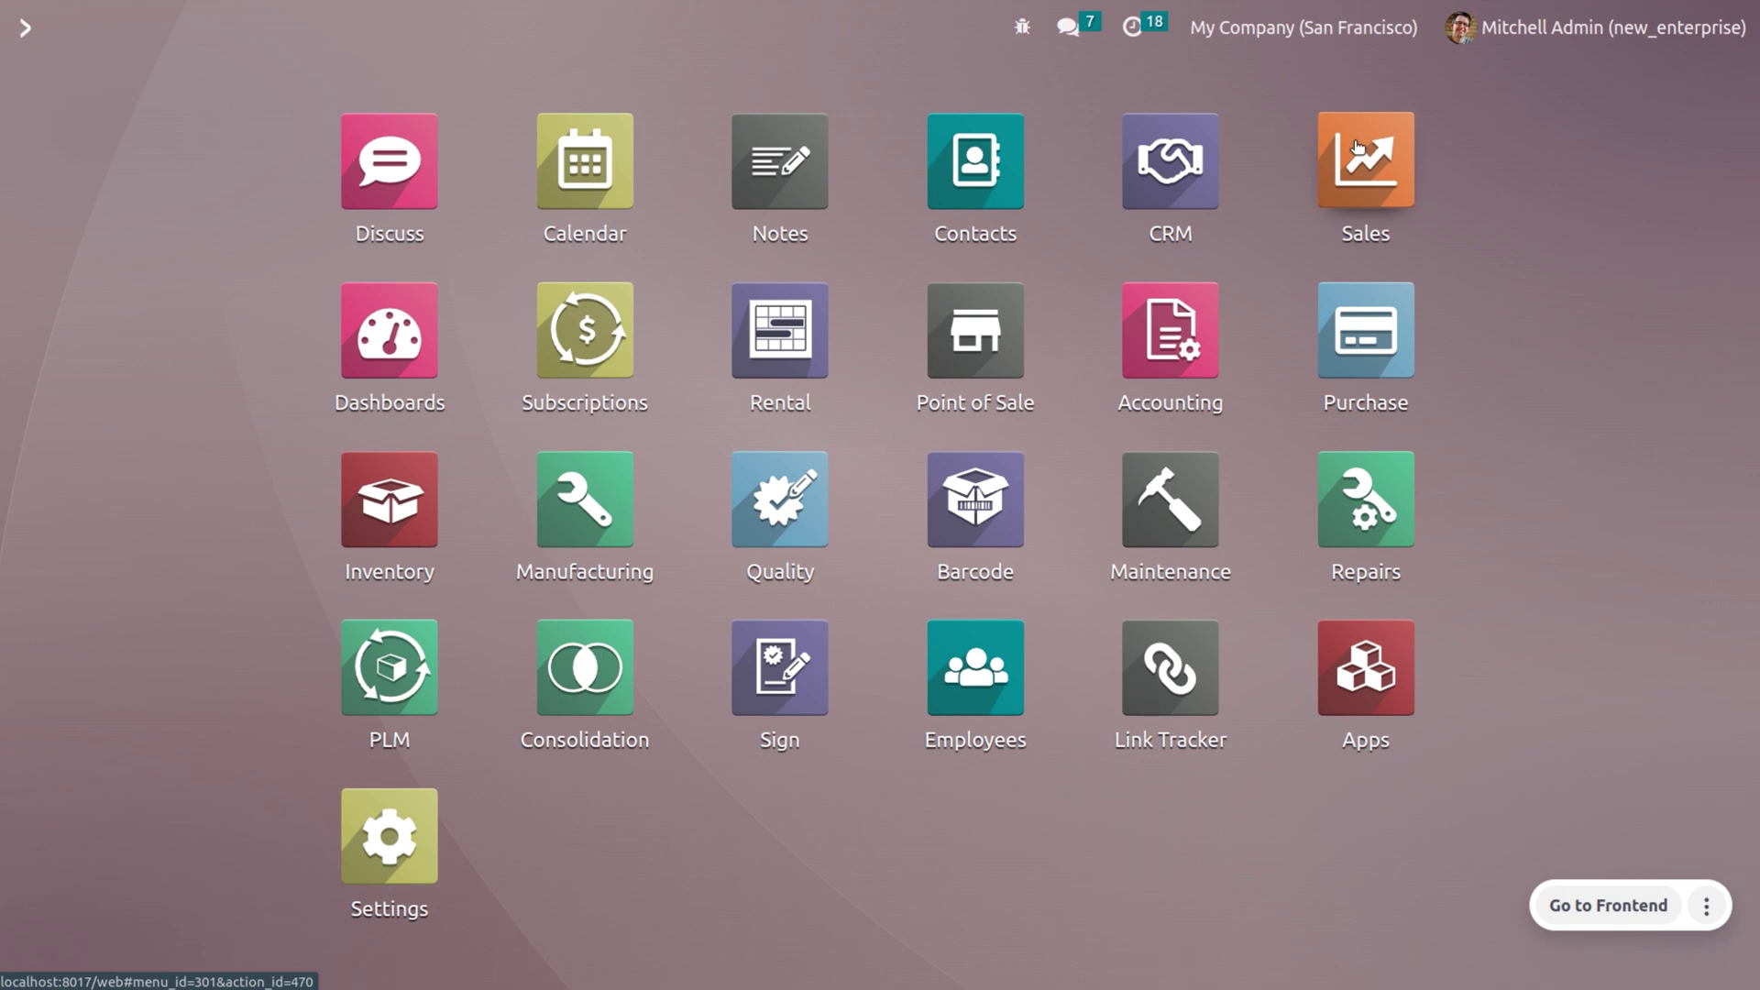
Open the Employees app by entering 'em' in the home screen menu search.
{"action": "type", "text": "em"}
{"action": "key", "text": "Return"}
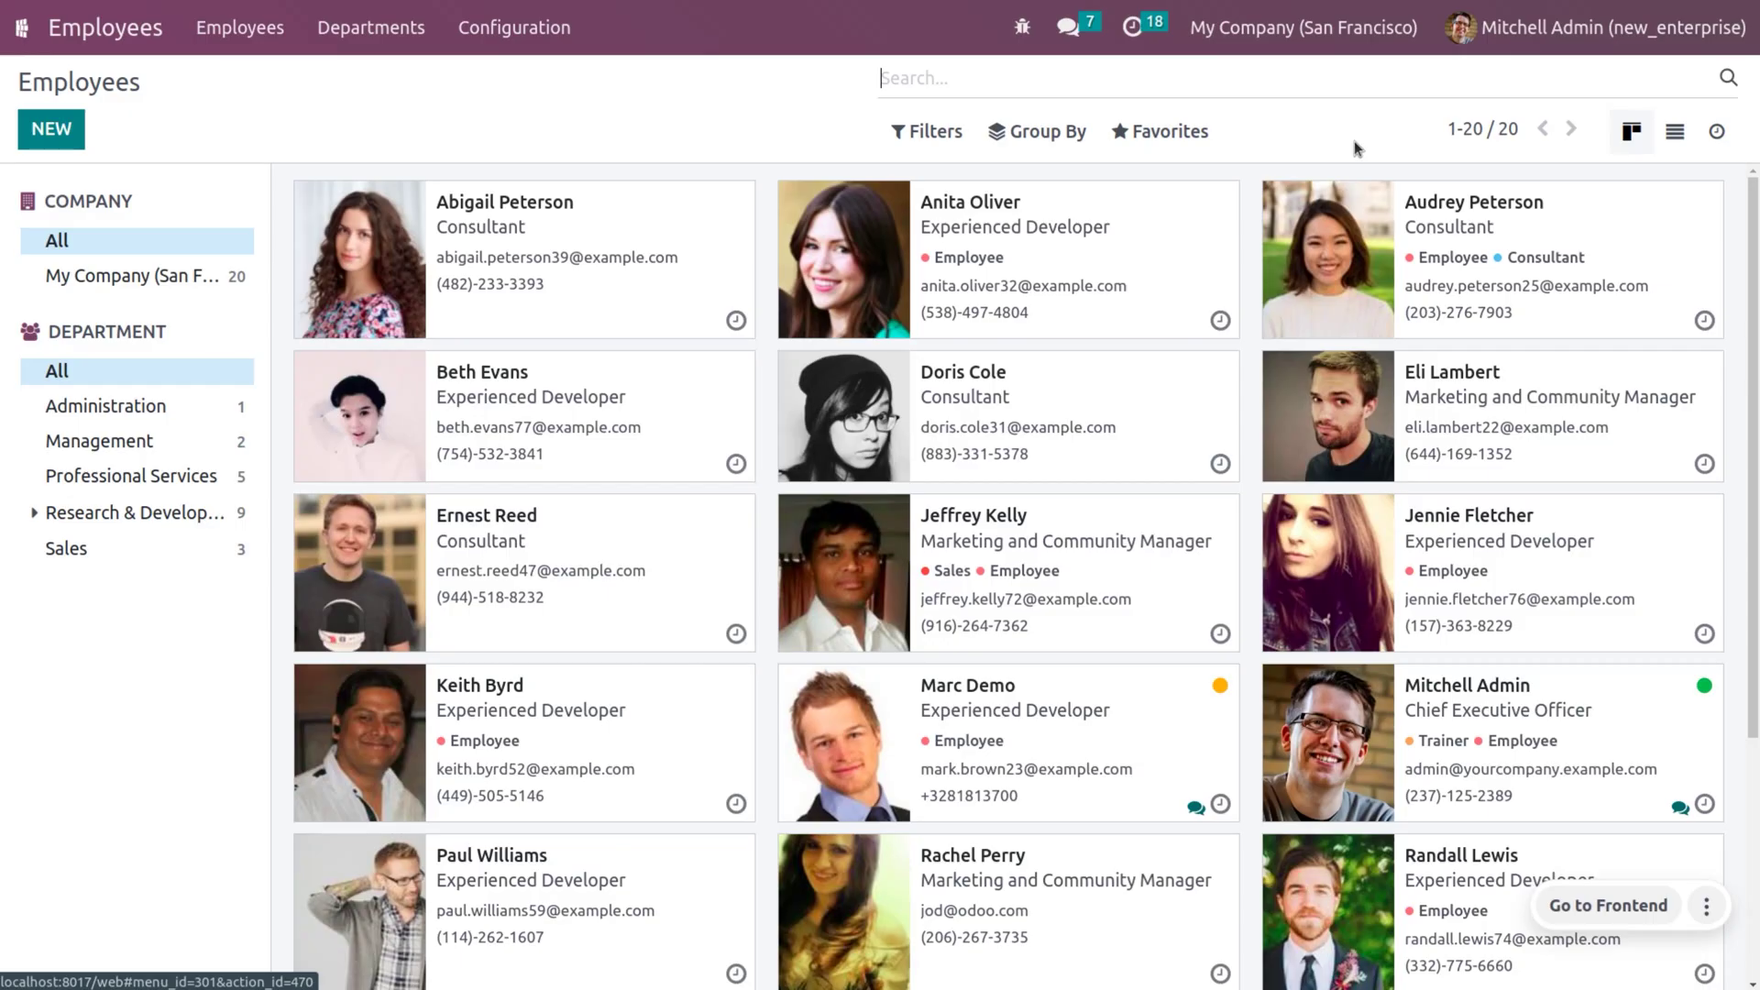
Open the On/Offboarding Plans list from the Configuration menu.
{"action": "left_click", "coordinate": [480, 20]}
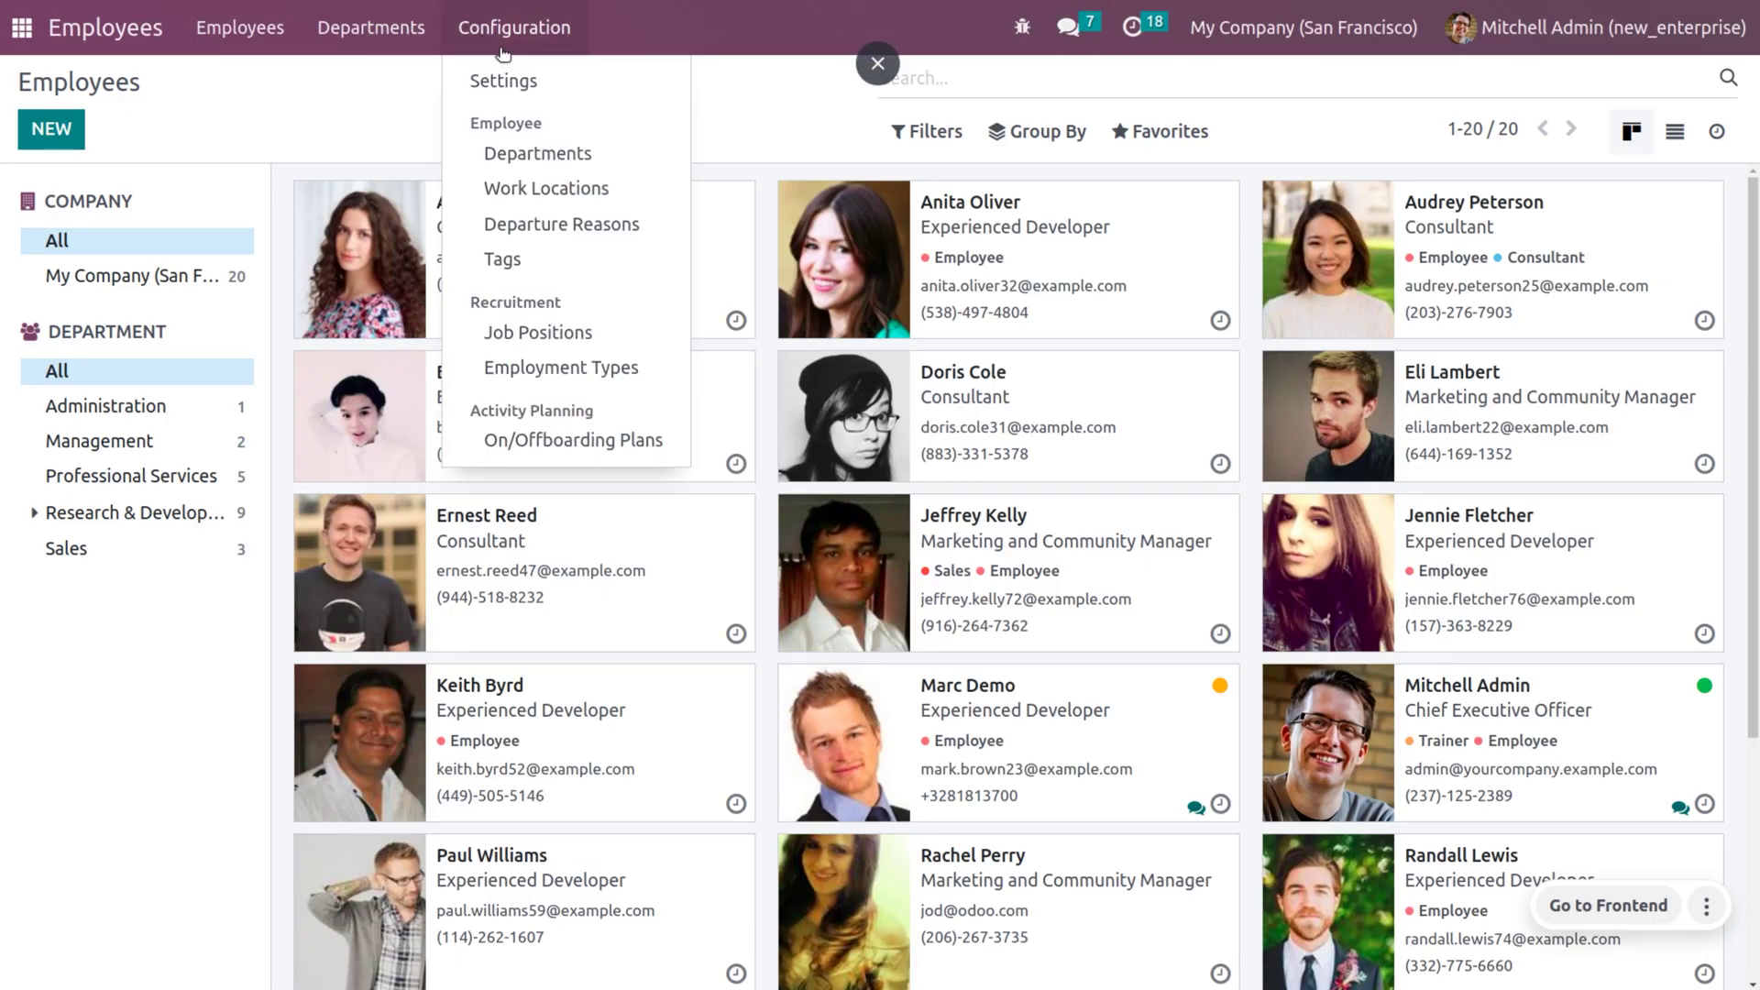
{"action": "left_click", "coordinate": [612, 438]}
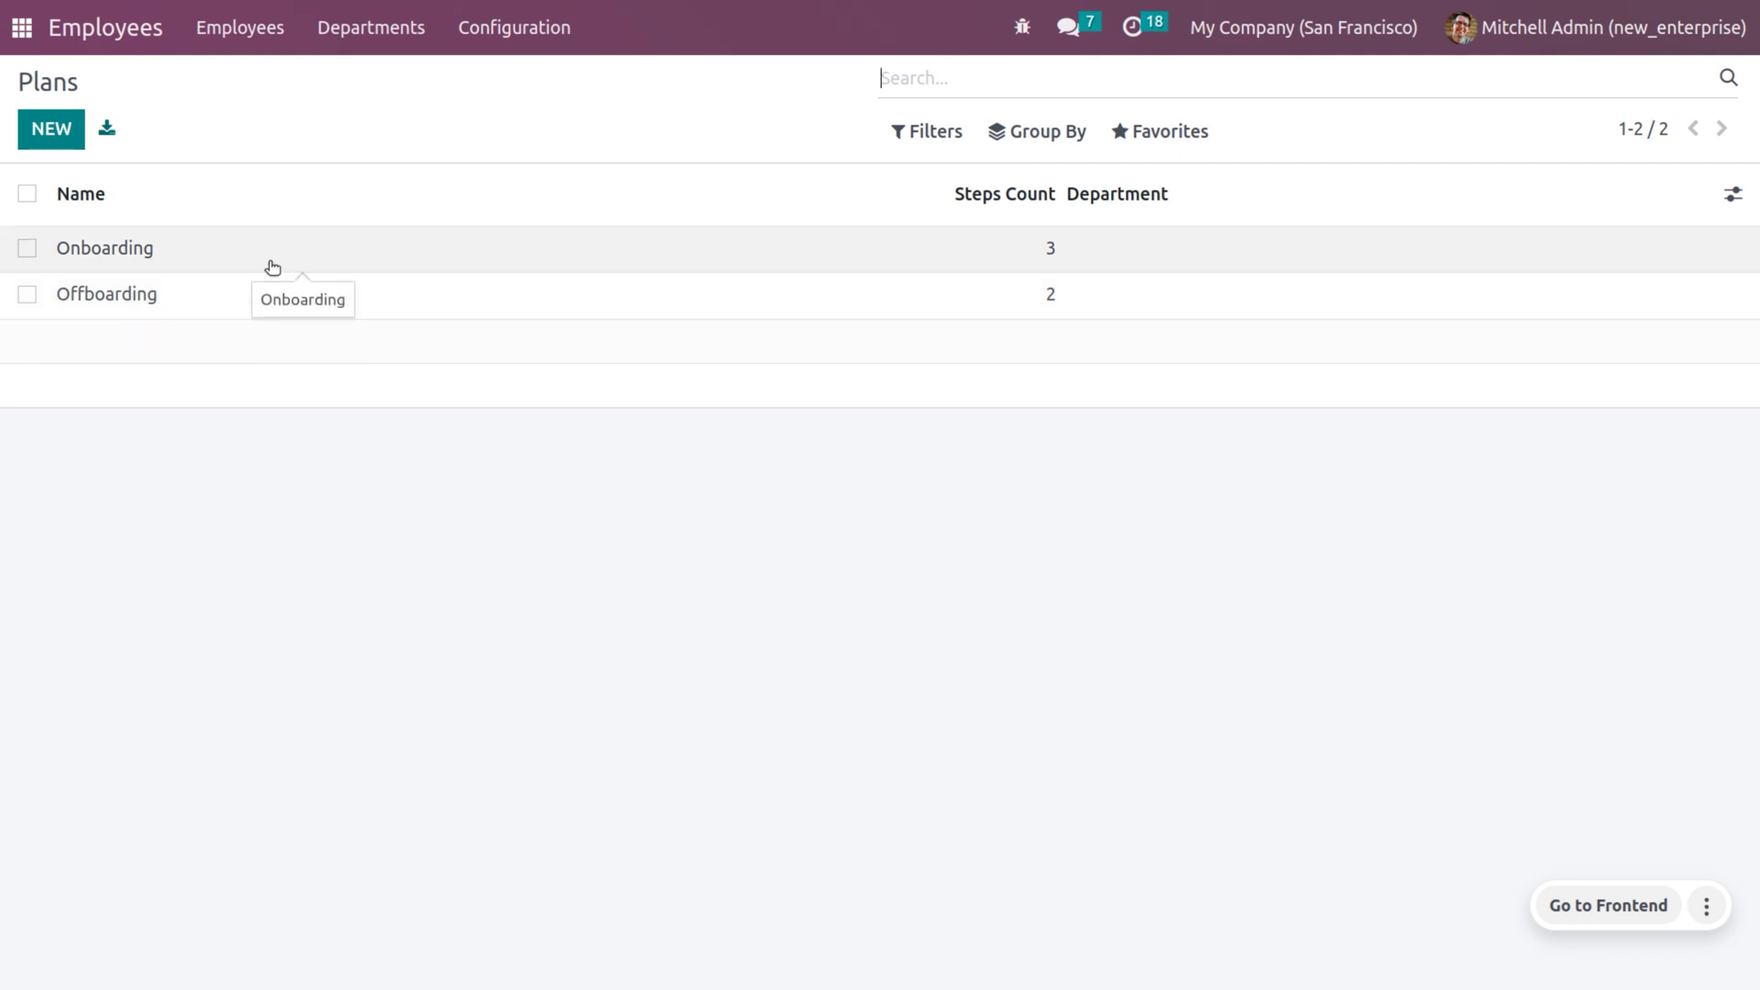
Set the Onboarding plan's department to Sales and review its Setup IT Materials activity.
{"action": "left_click", "coordinate": [272, 266]}
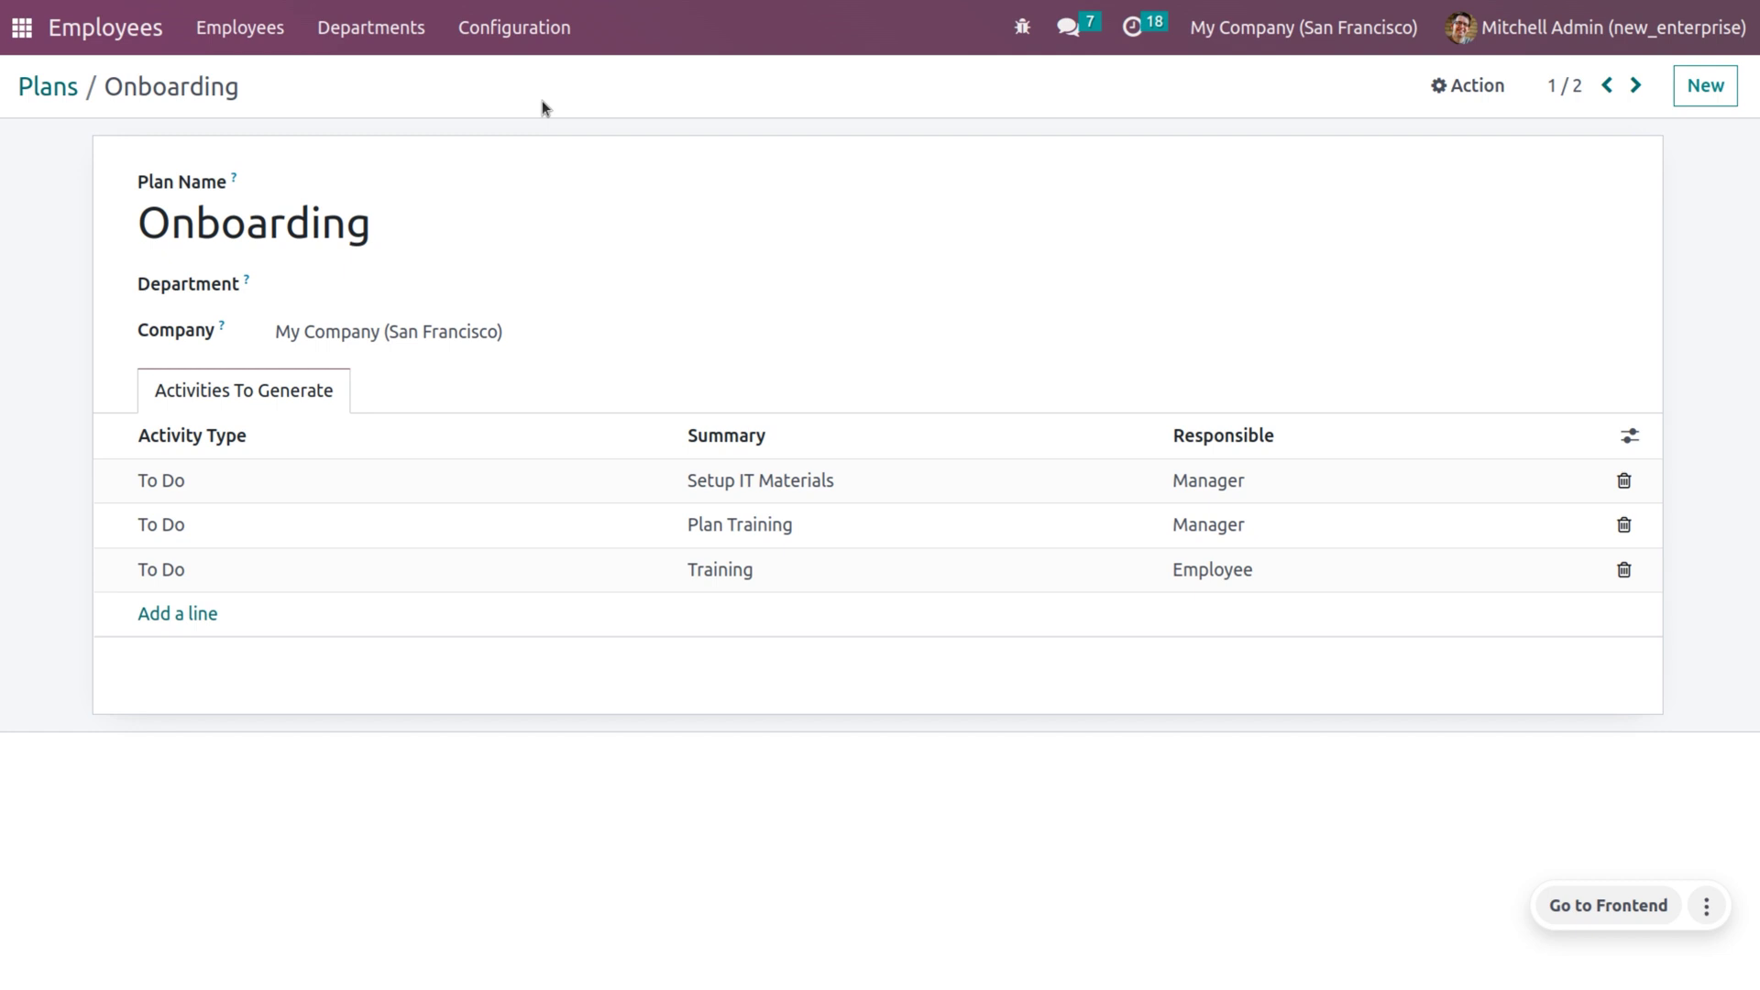
{"action": "left_click", "coordinate": [494, 285]}
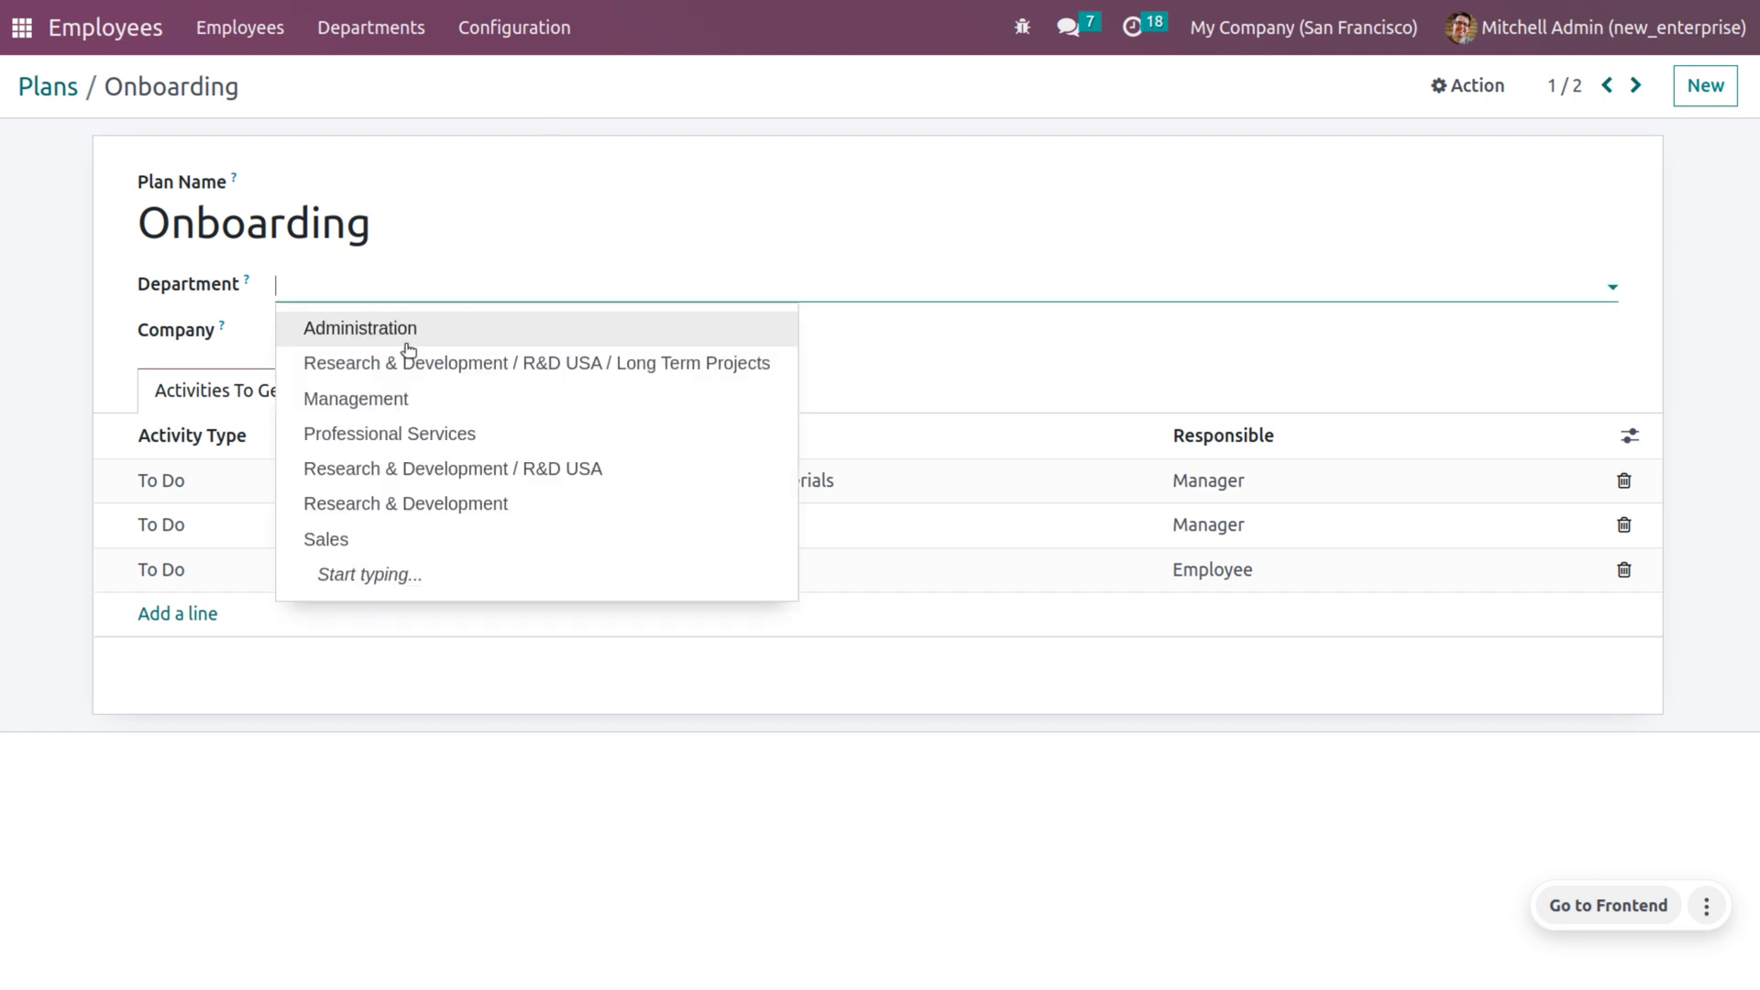
{"action": "left_click", "coordinate": [390, 533]}
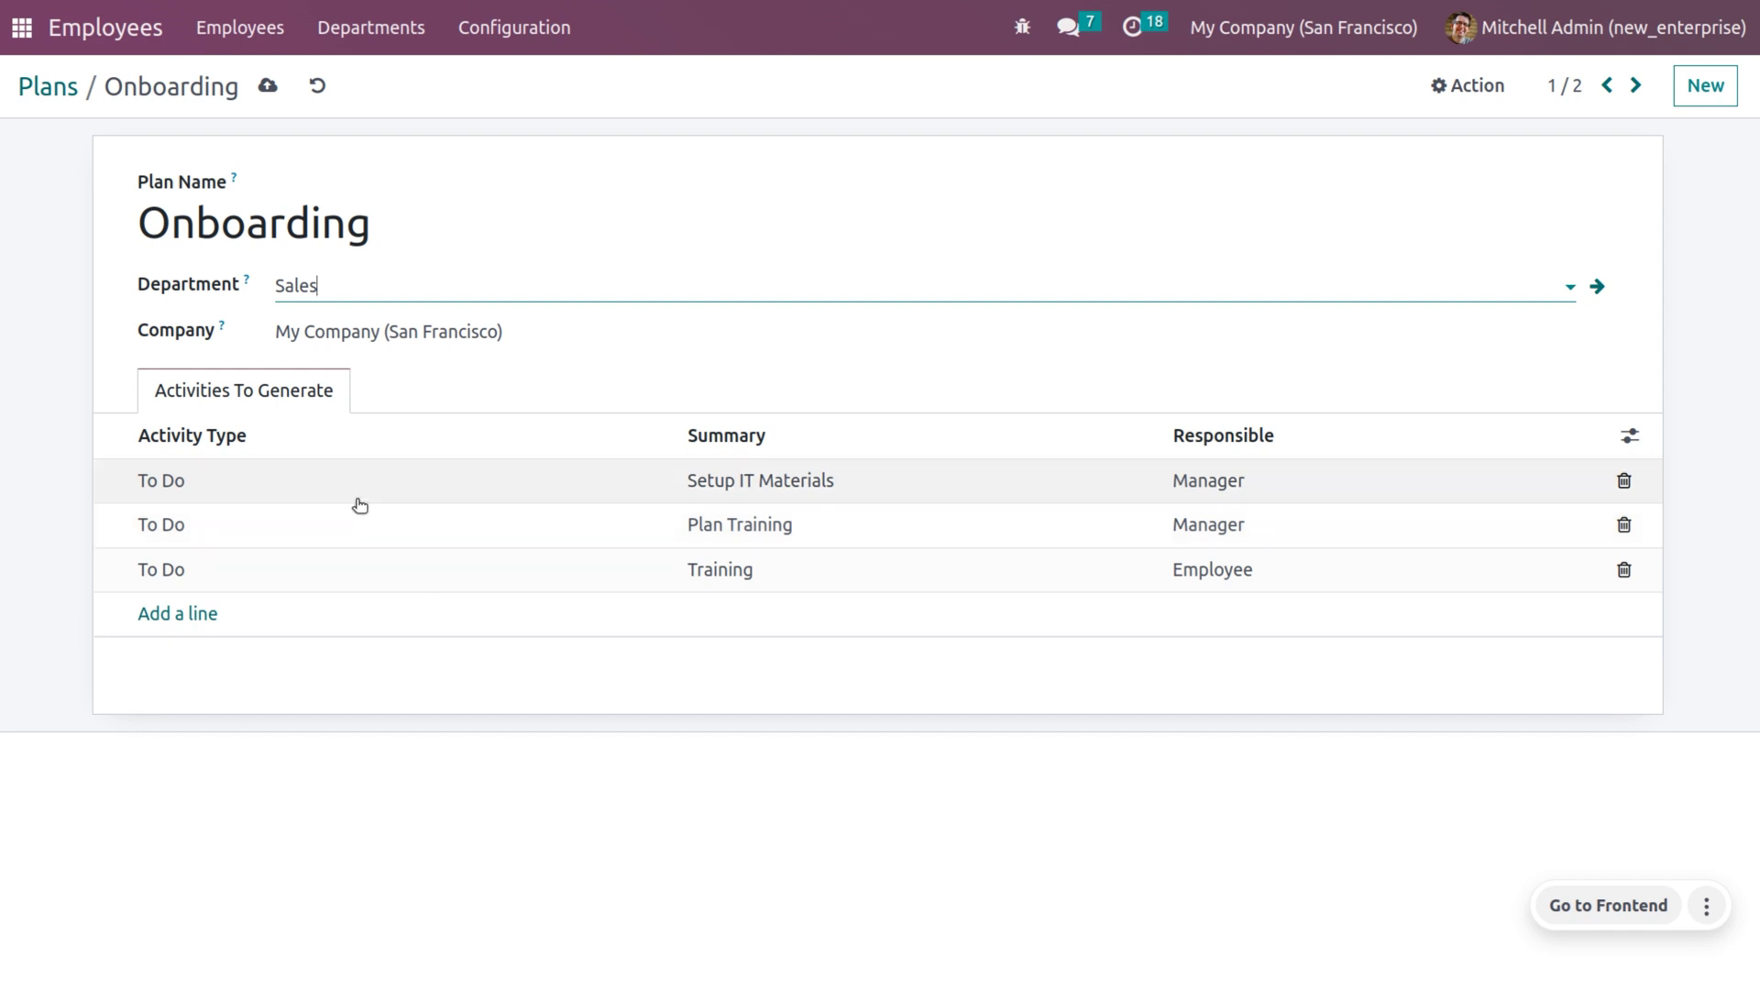
{"action": "left_click", "coordinate": [359, 500]}
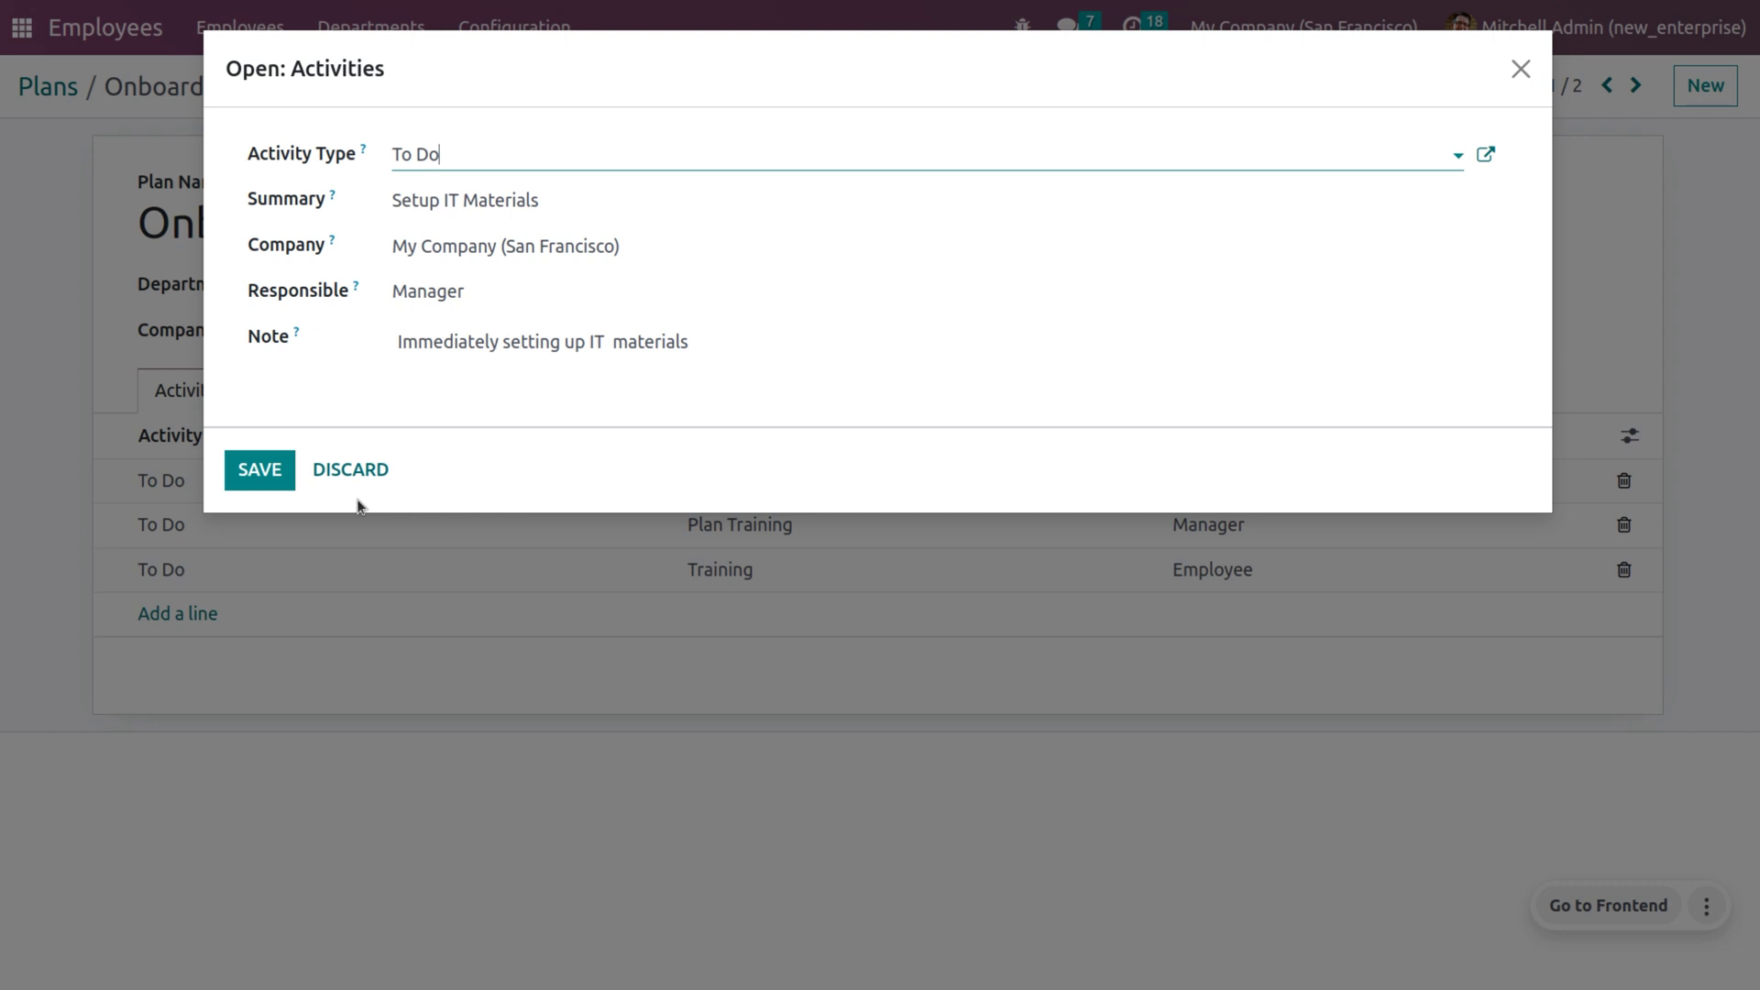
{"action": "left_click", "coordinate": [769, 157]}
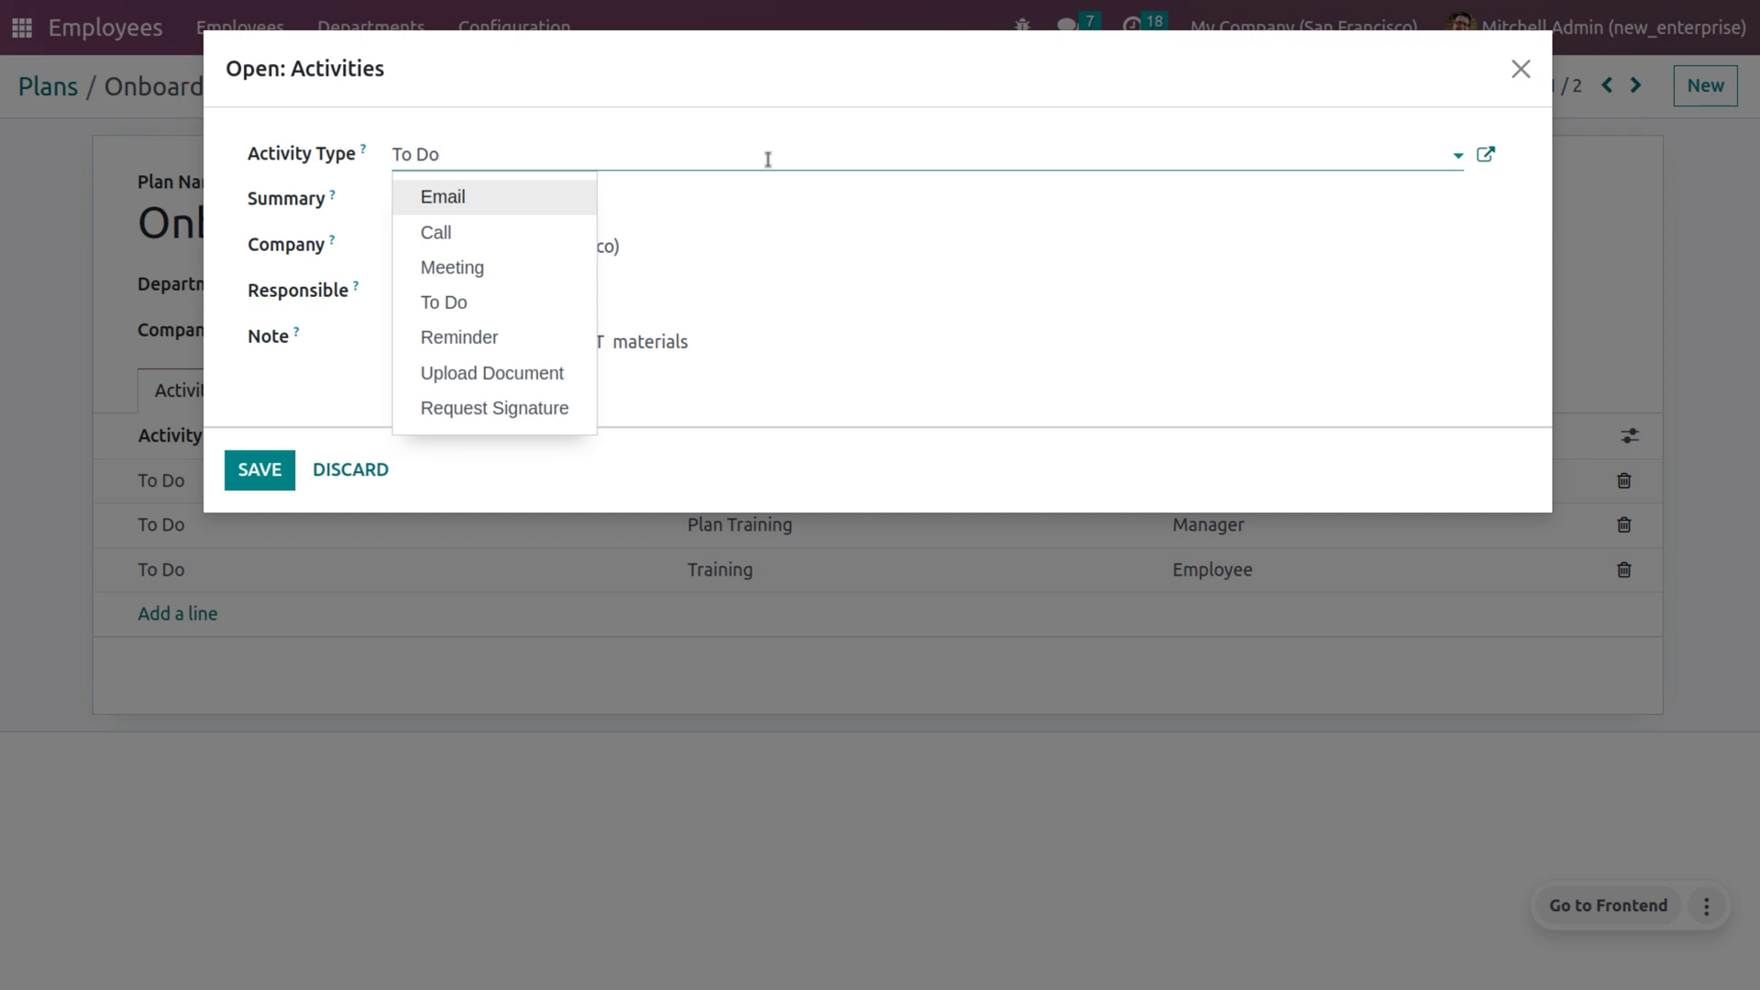
{"action": "left_click", "coordinate": [769, 159]}
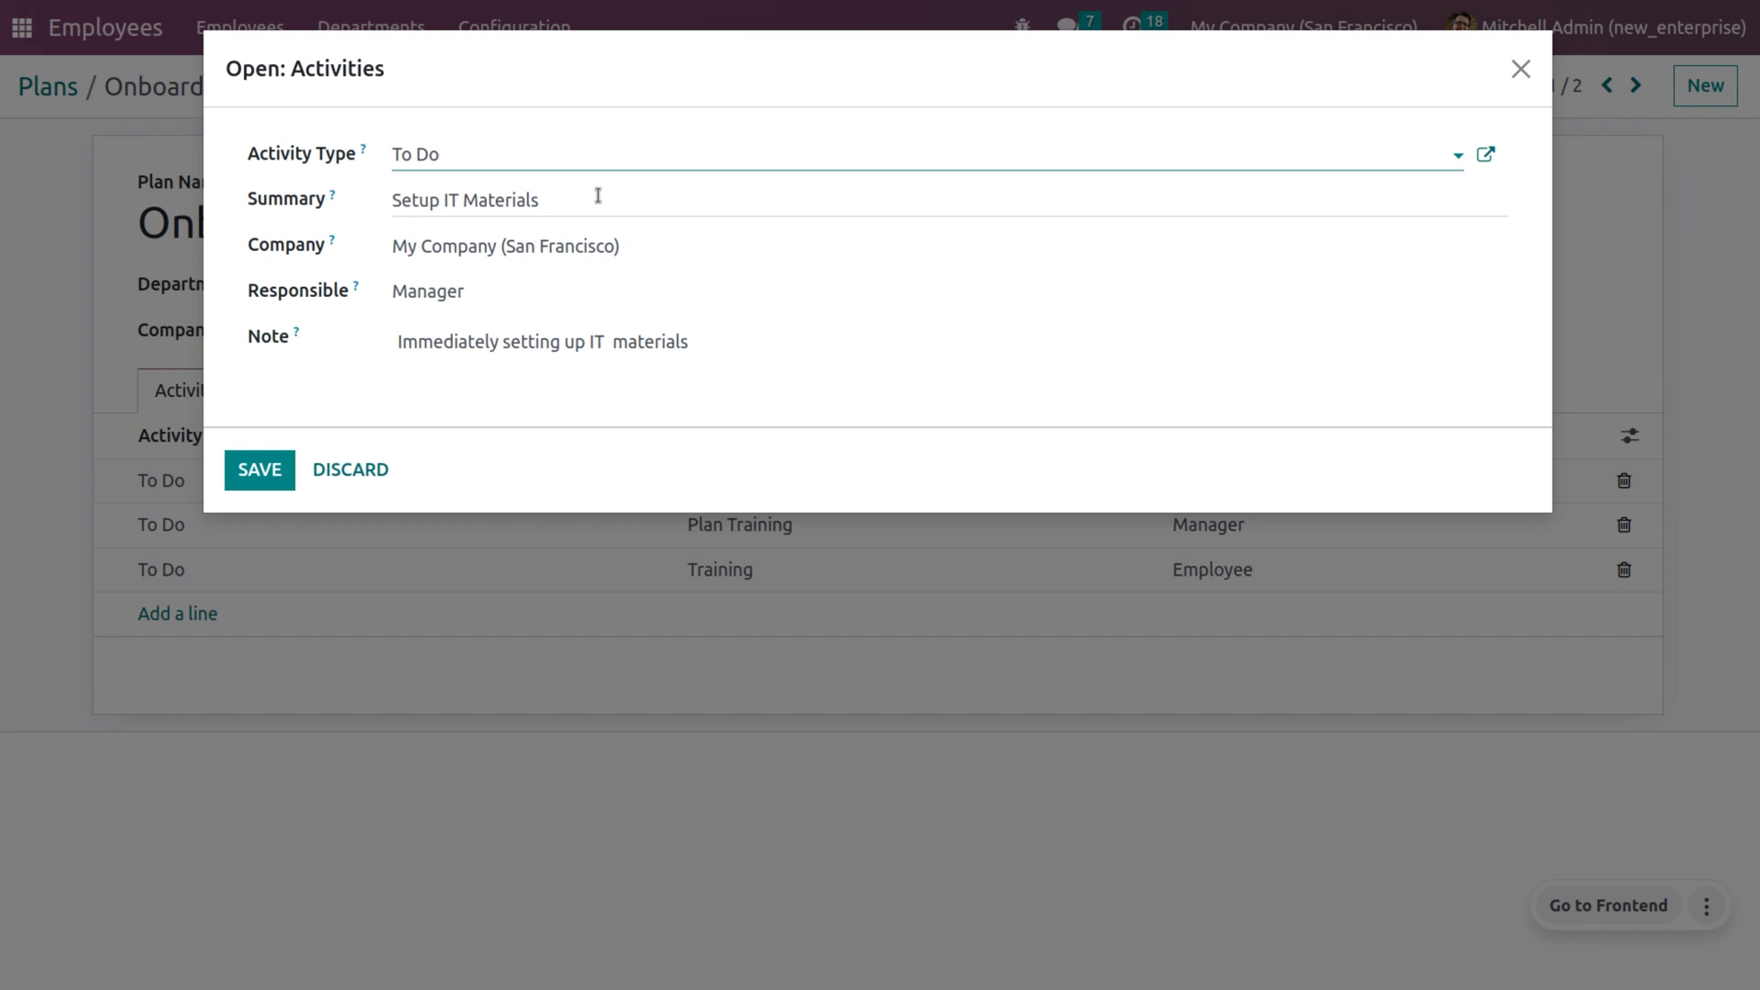
{"action": "left_click", "coordinate": [253, 471]}
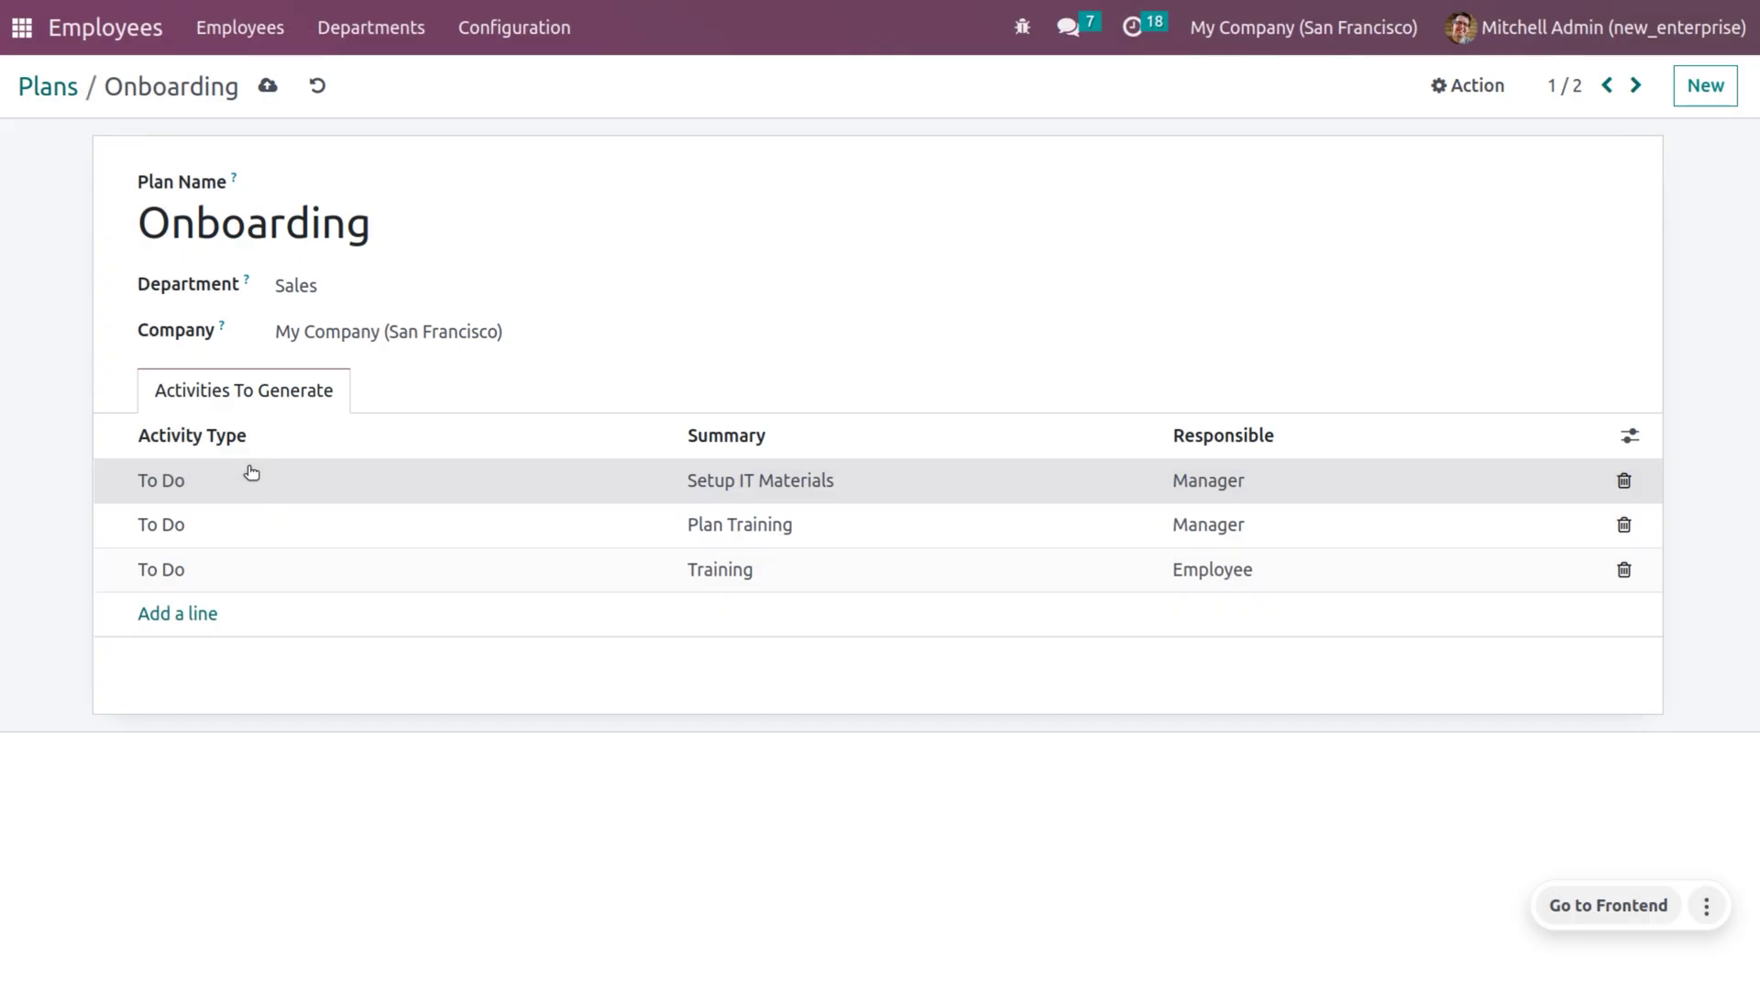
Confirm the Plan Training and Training activities, then save the Onboarding plan.
{"action": "left_click", "coordinate": [422, 541]}
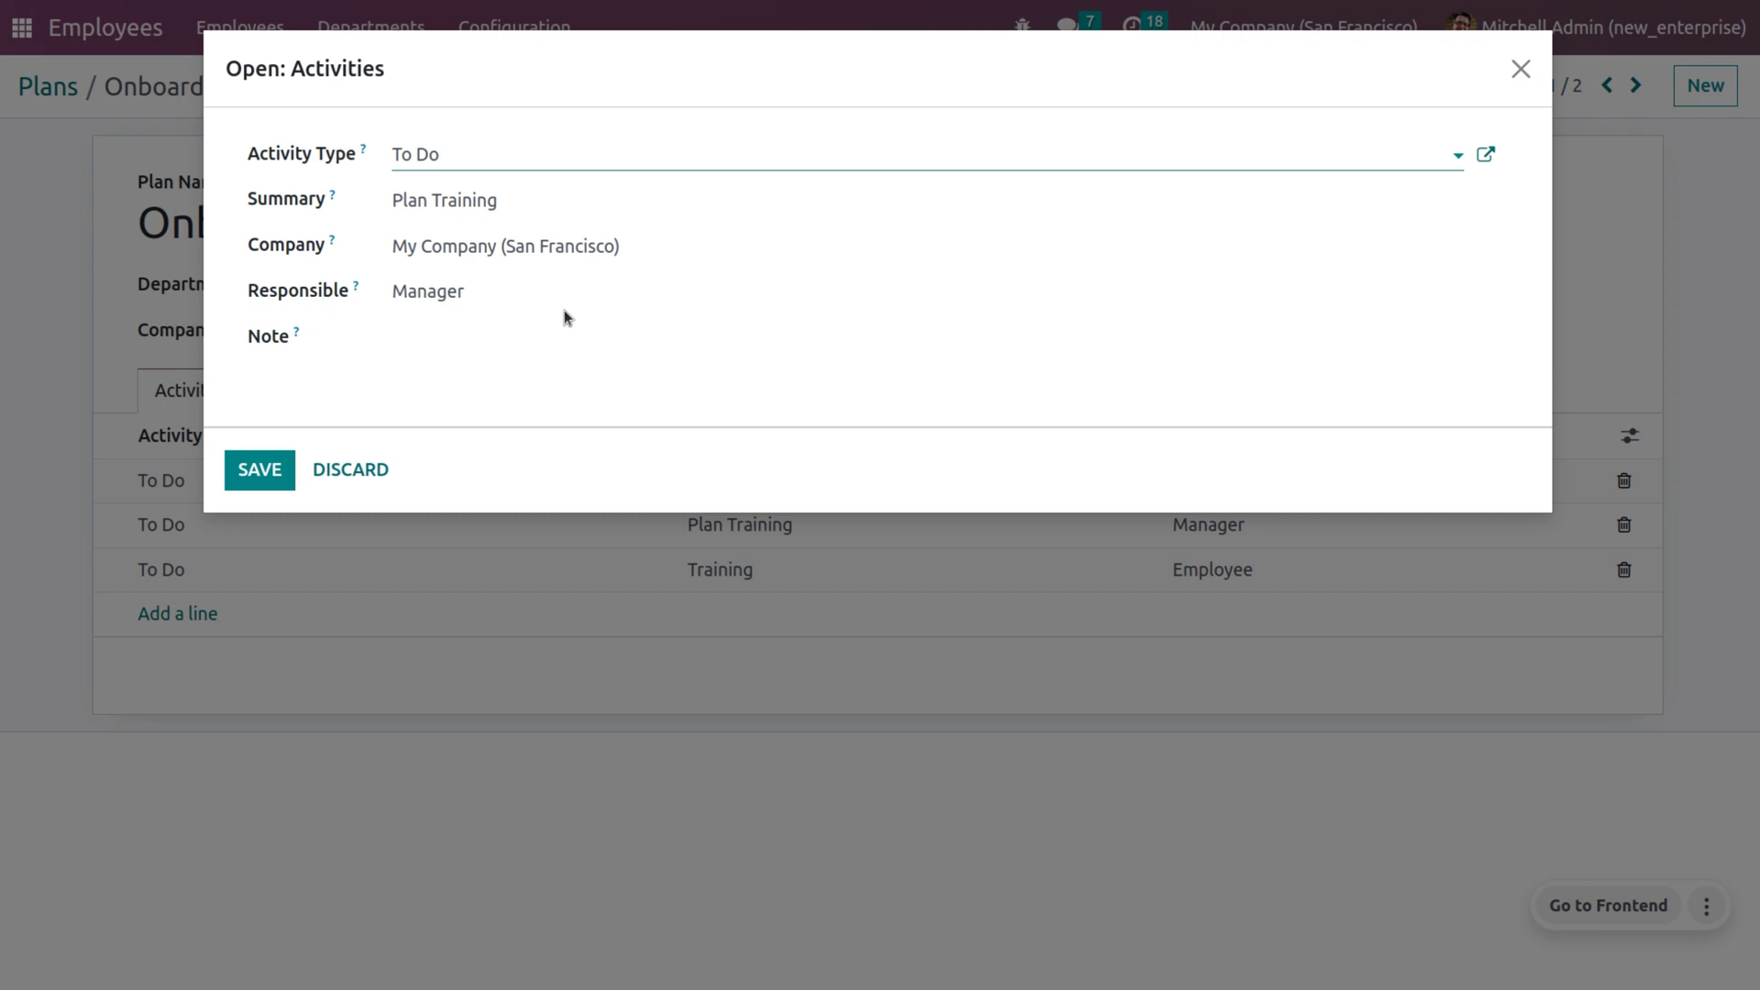
{"action": "left_click", "coordinate": [276, 469]}
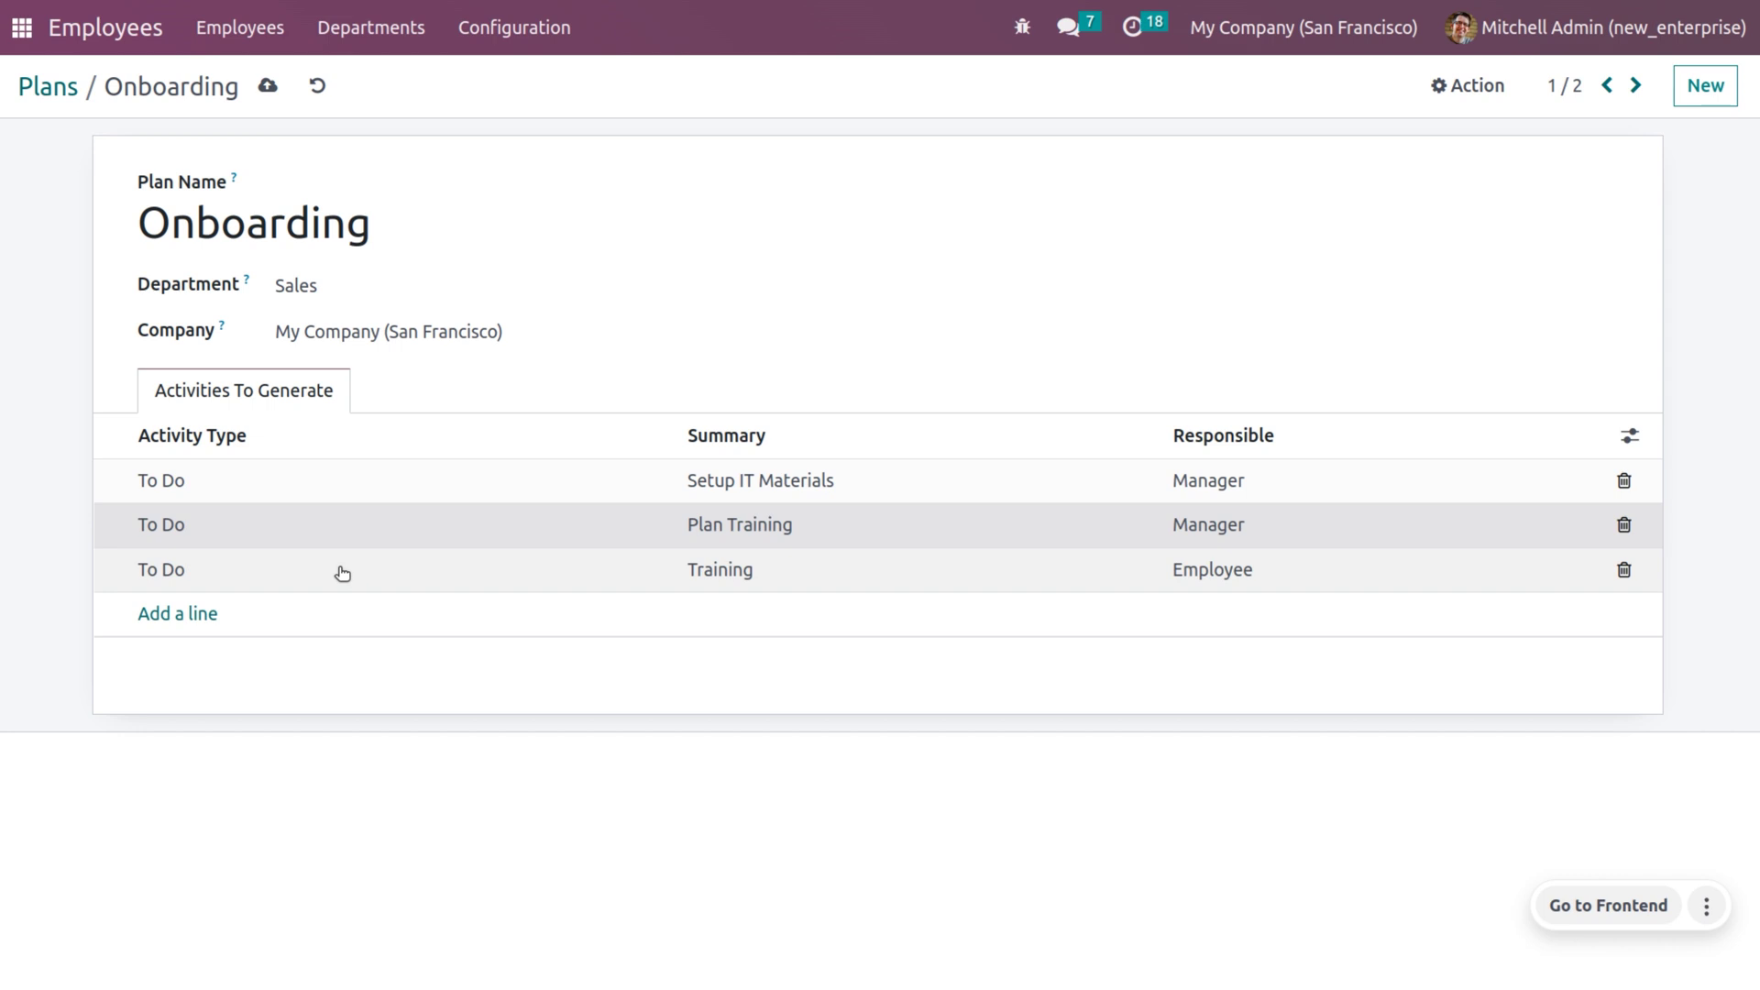
{"action": "left_click", "coordinate": [341, 569]}
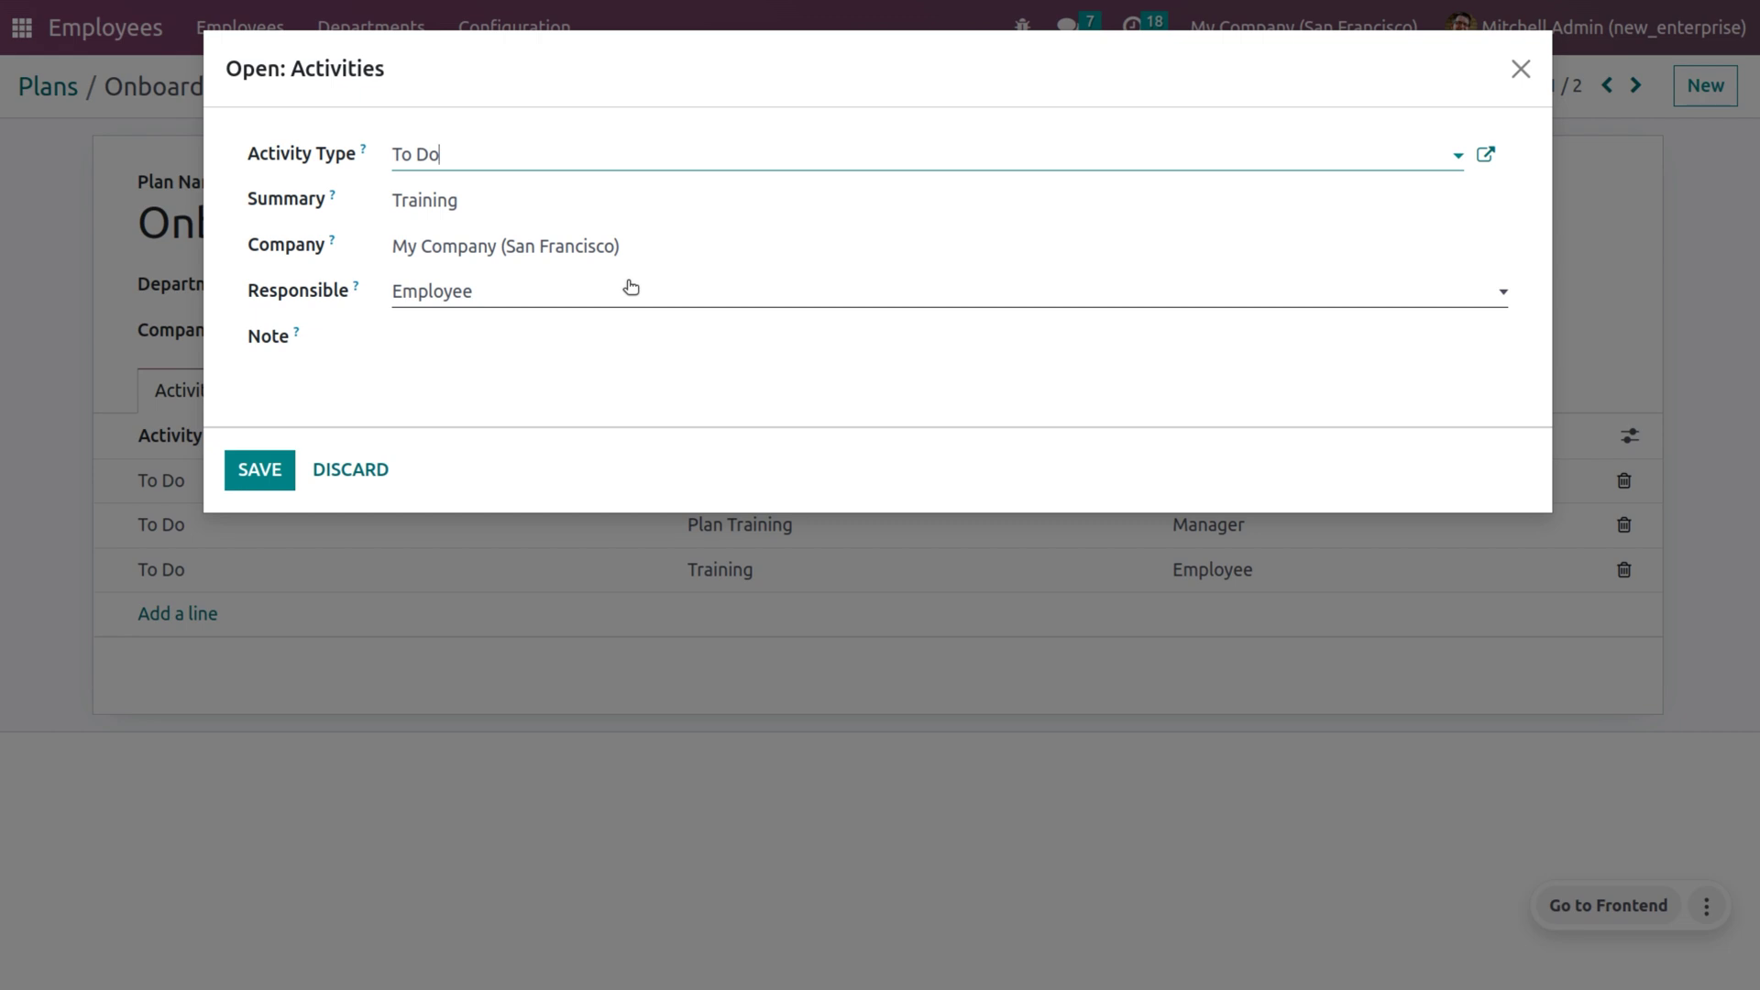
{"action": "left_click", "coordinate": [259, 471]}
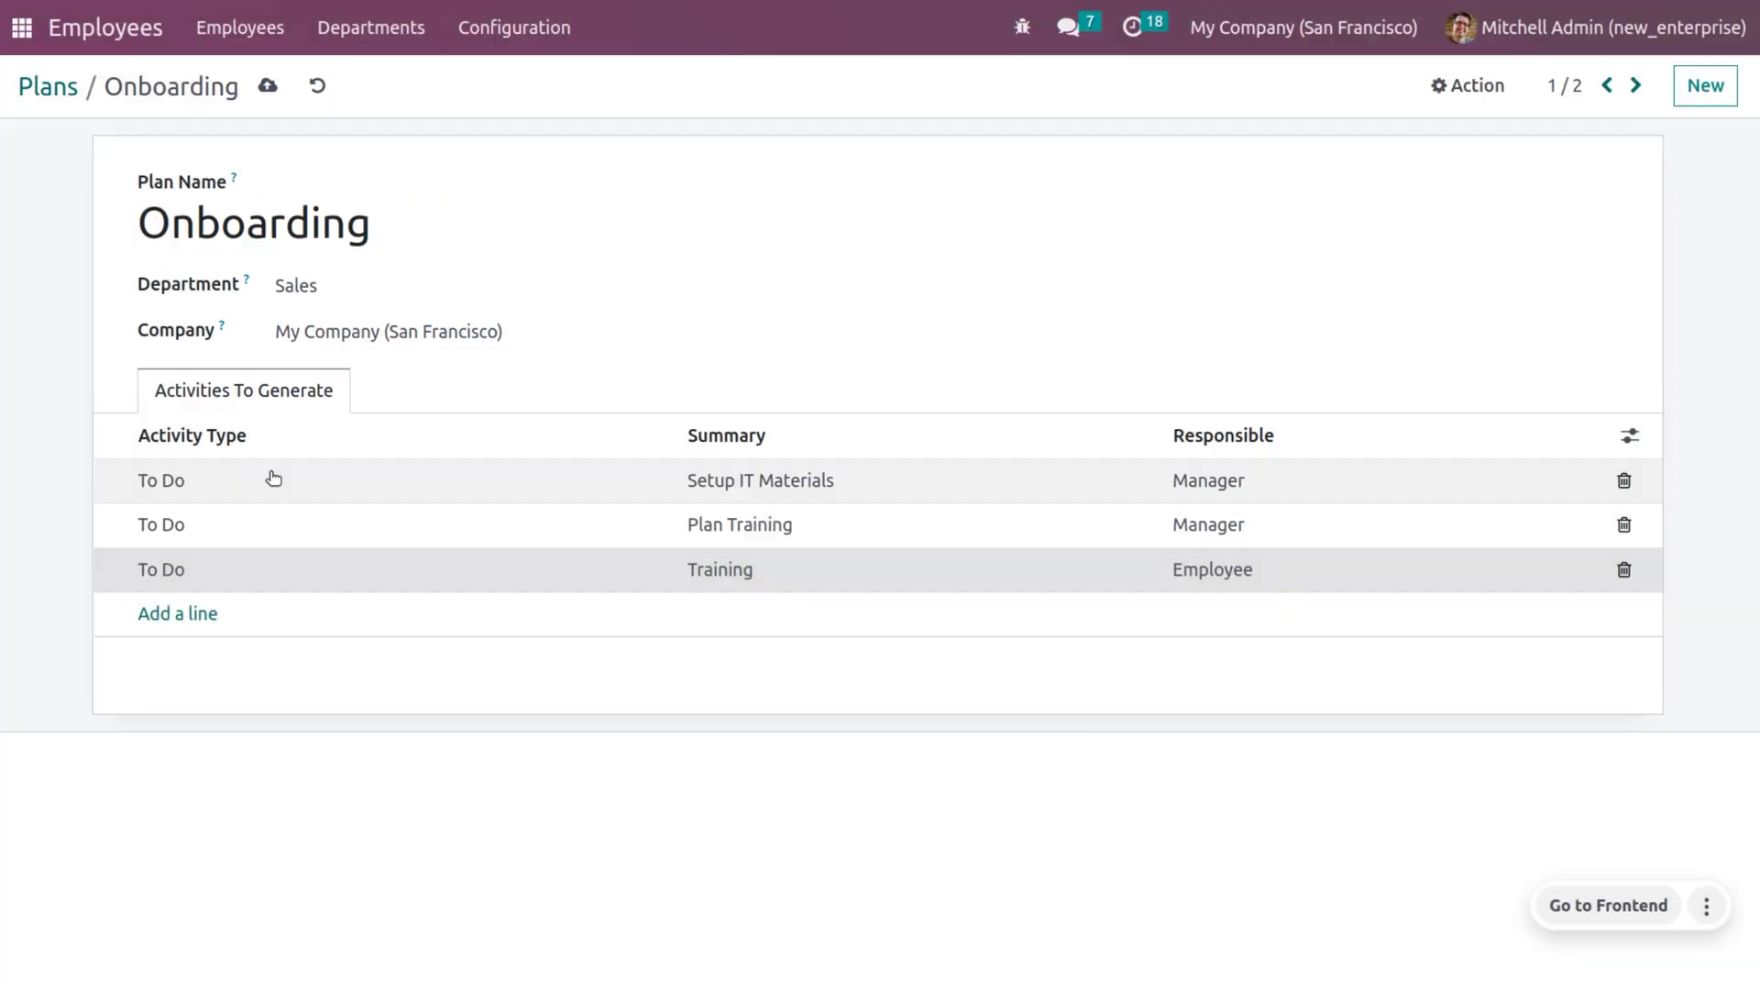
{"action": "left_click", "coordinate": [266, 88]}
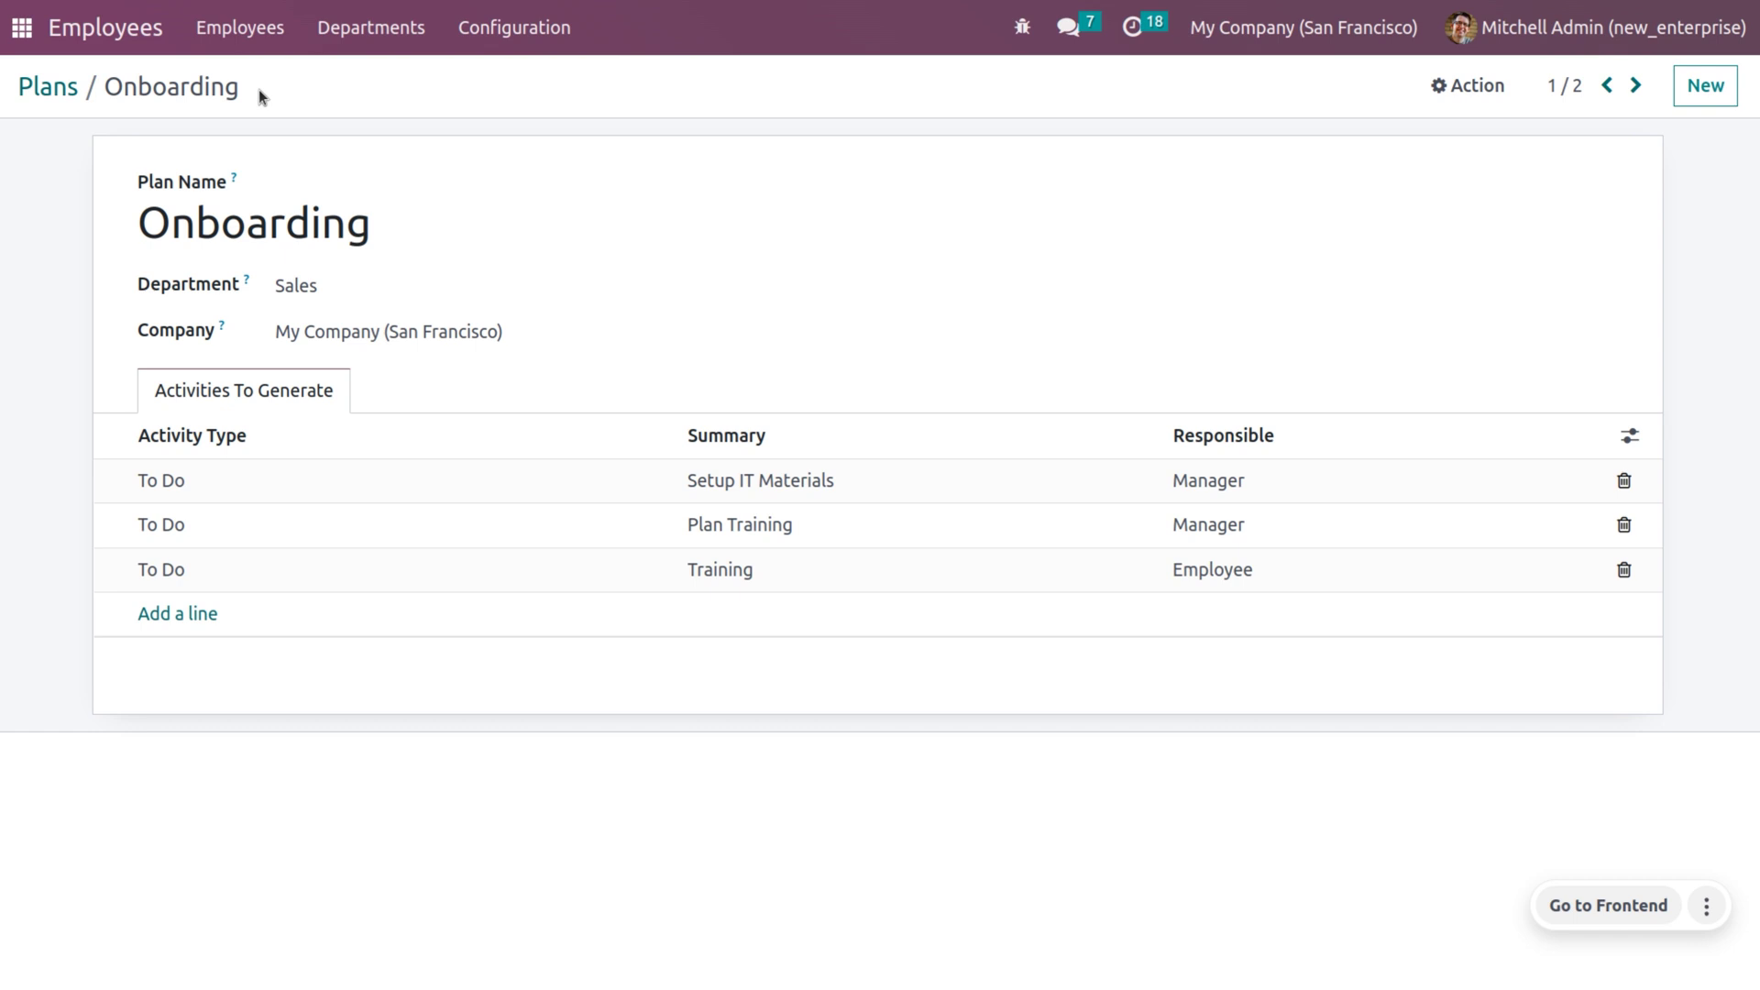
Return to the Plans list and open the Offboarding plan.
{"action": "left_click", "coordinate": [45, 87]}
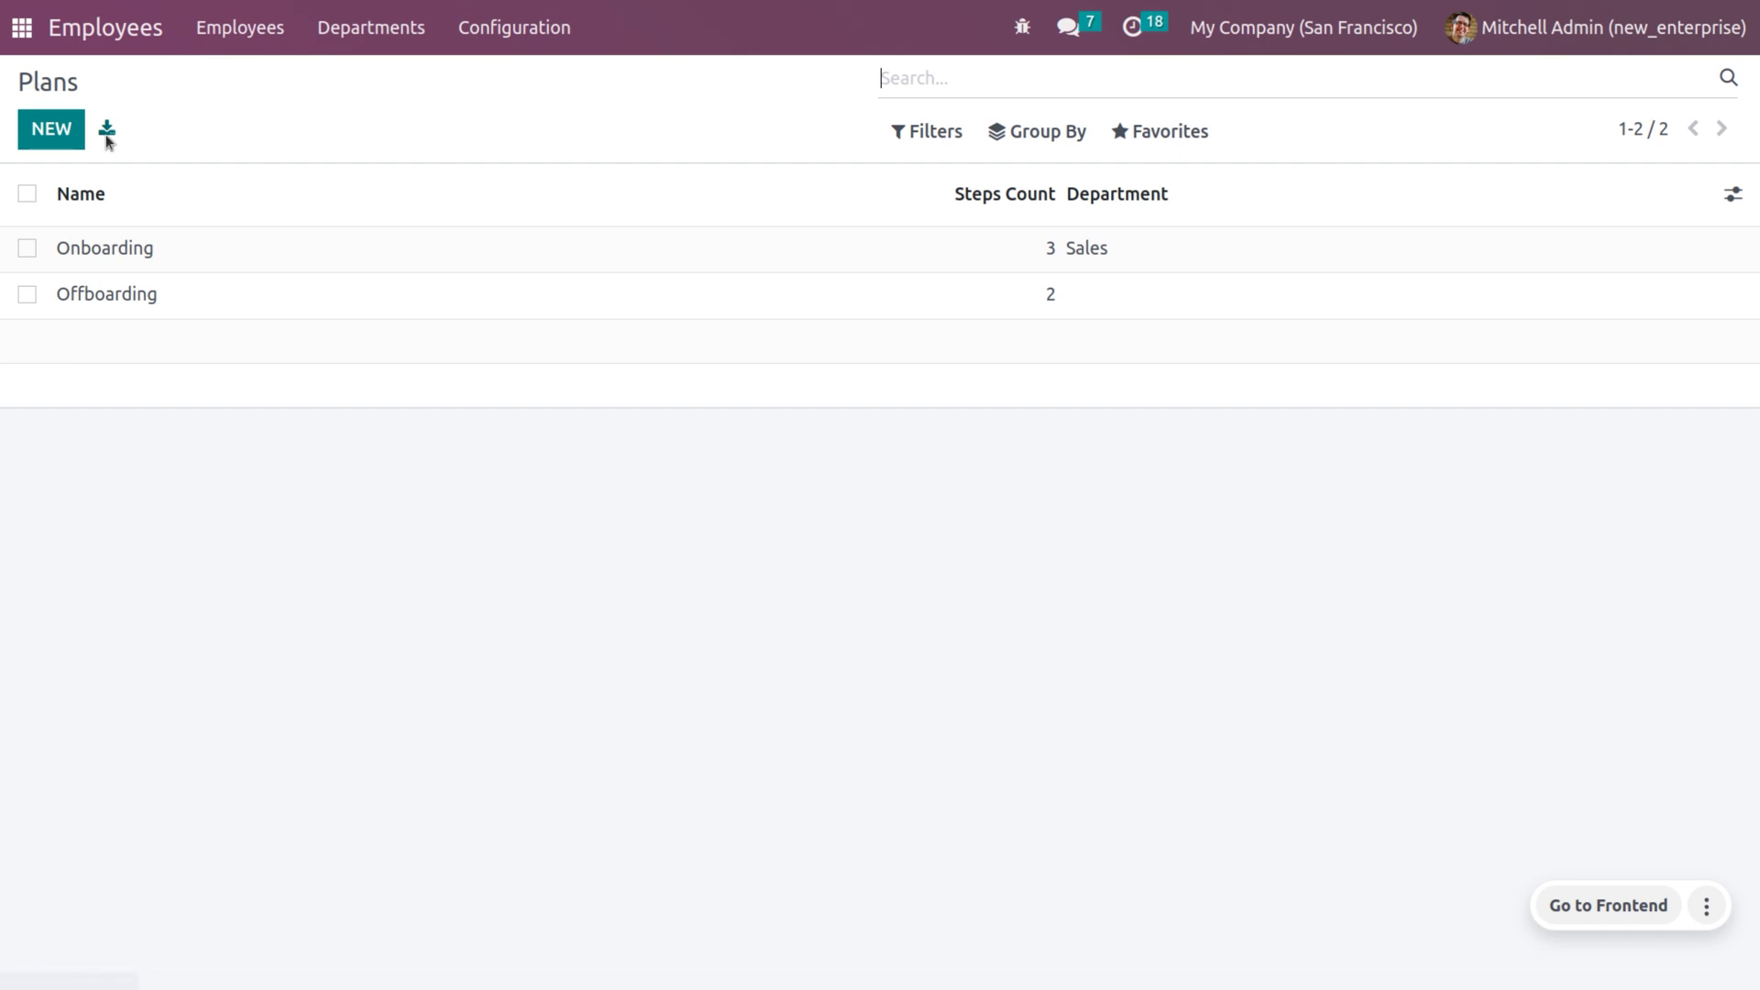
{"action": "left_click", "coordinate": [256, 310]}
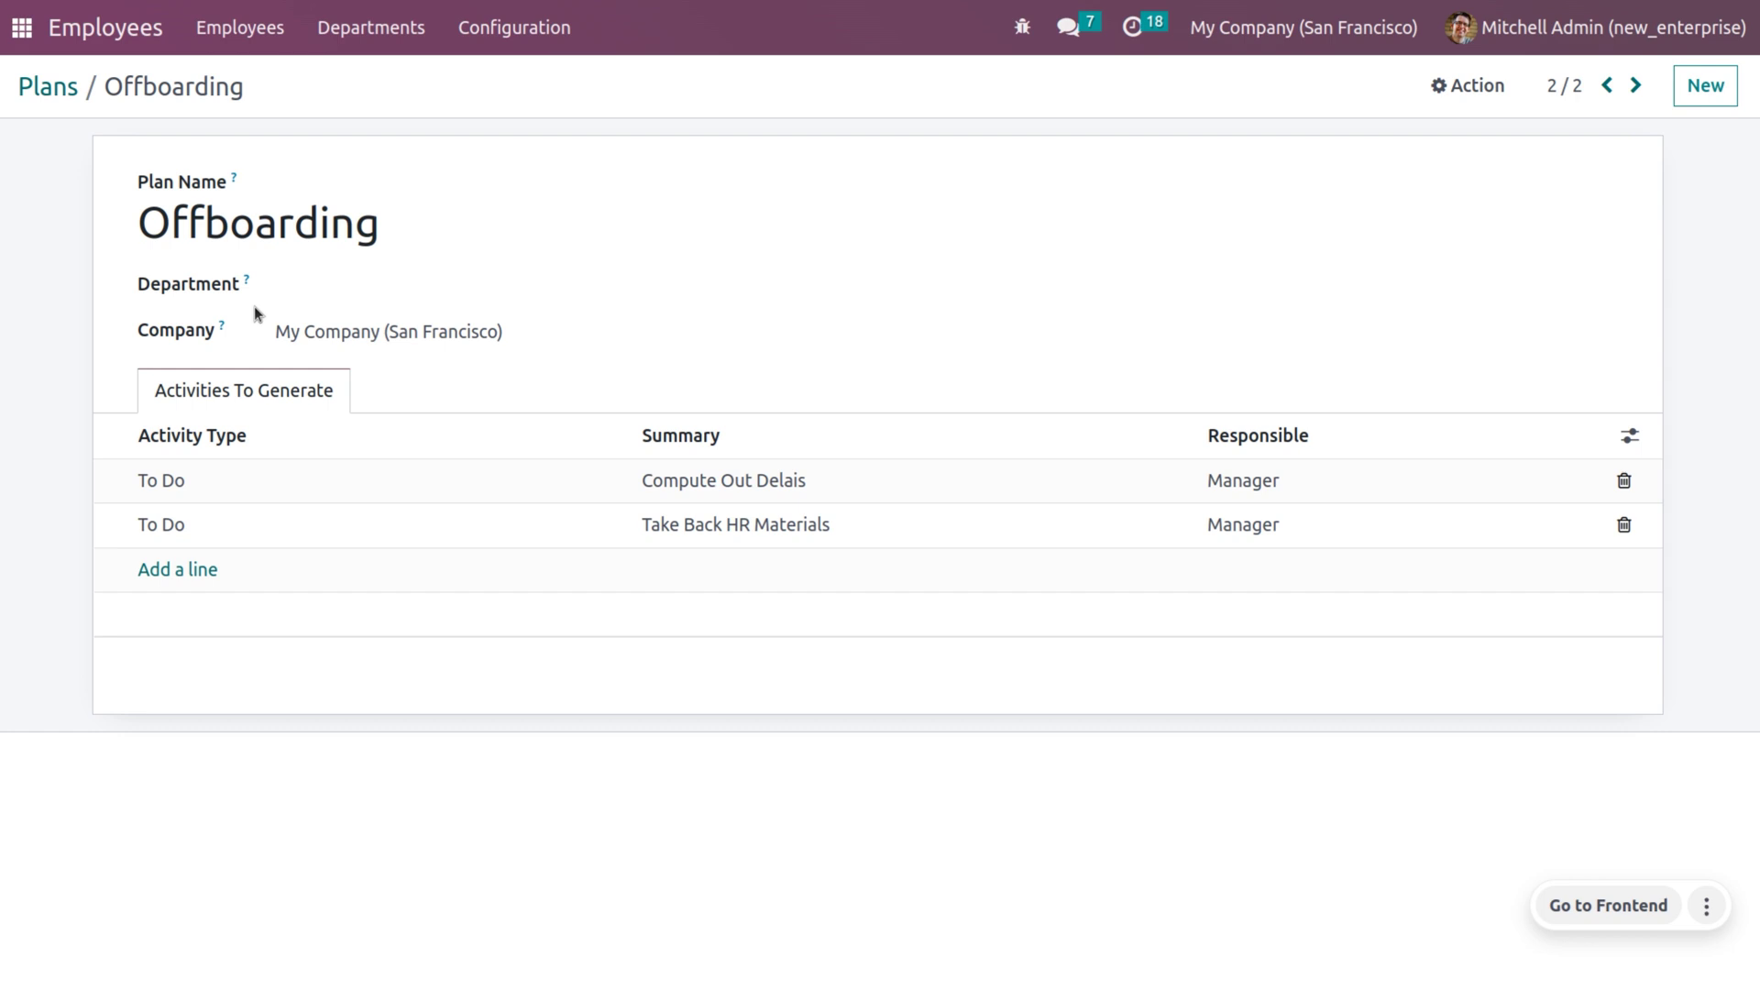
Correct the first activity's summary to 'Compute Out Details' and resave Take Back HR Materials.
{"action": "left_click", "coordinate": [302, 483]}
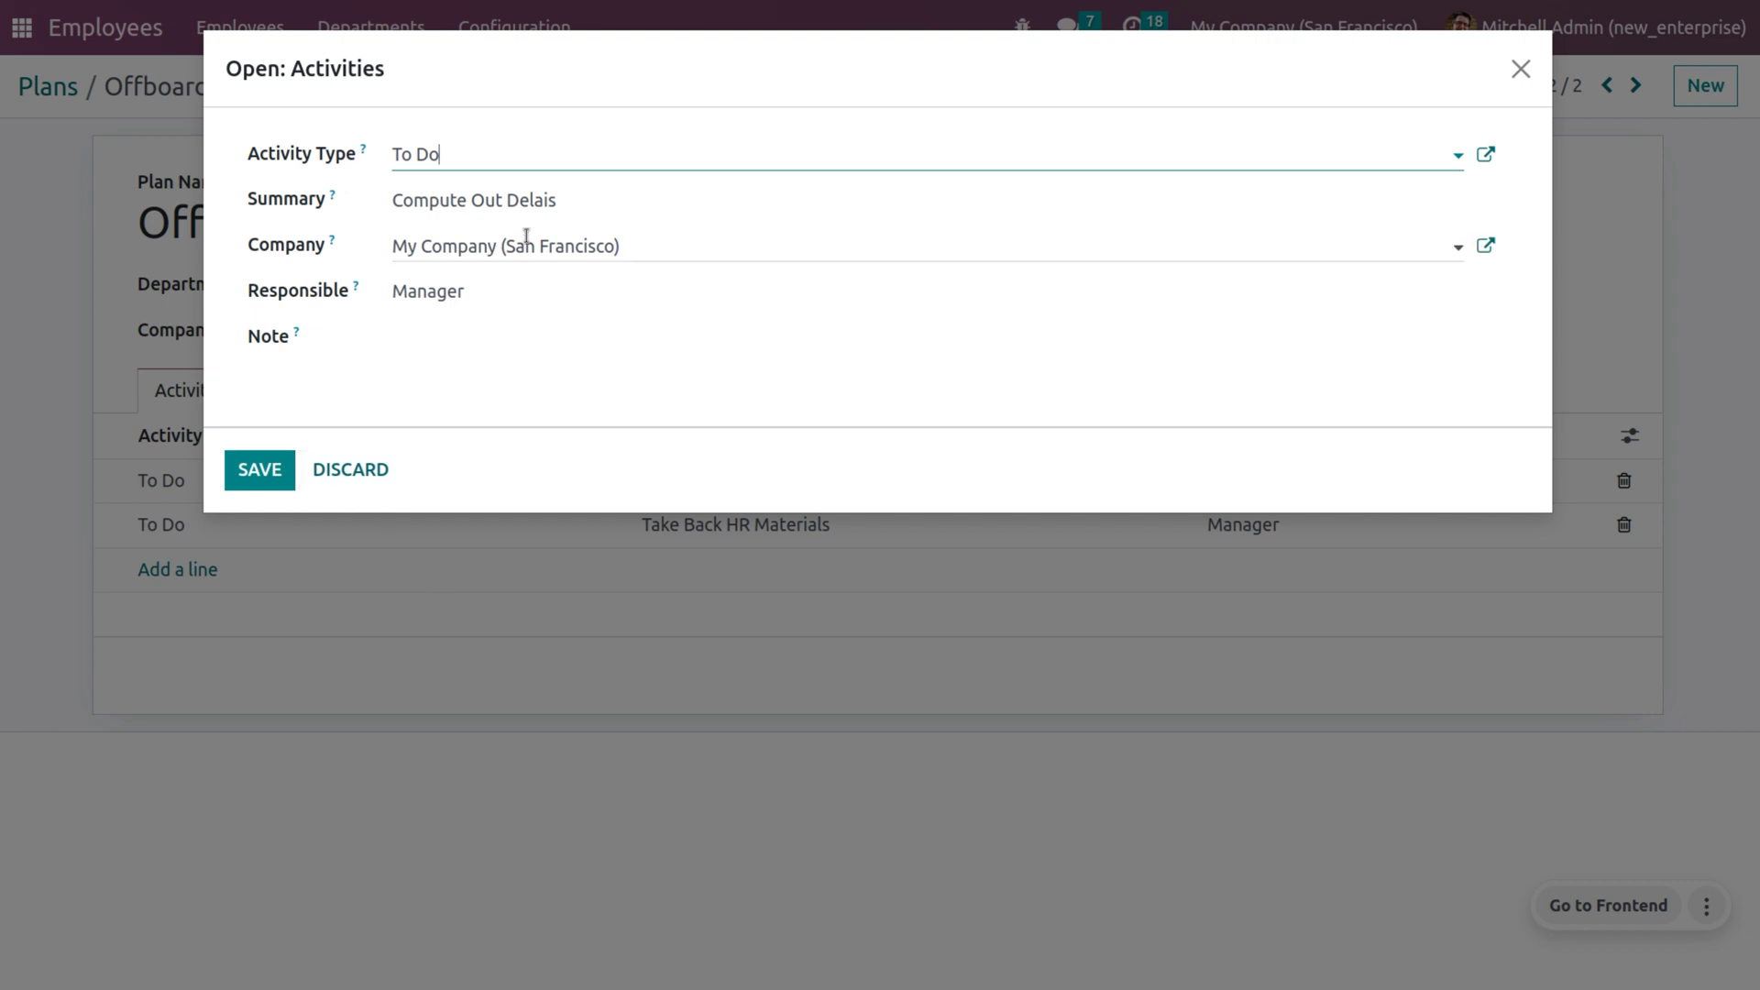
{"action": "left_click", "coordinate": [535, 200]}
{"action": "key", "text": "BackSpace"}
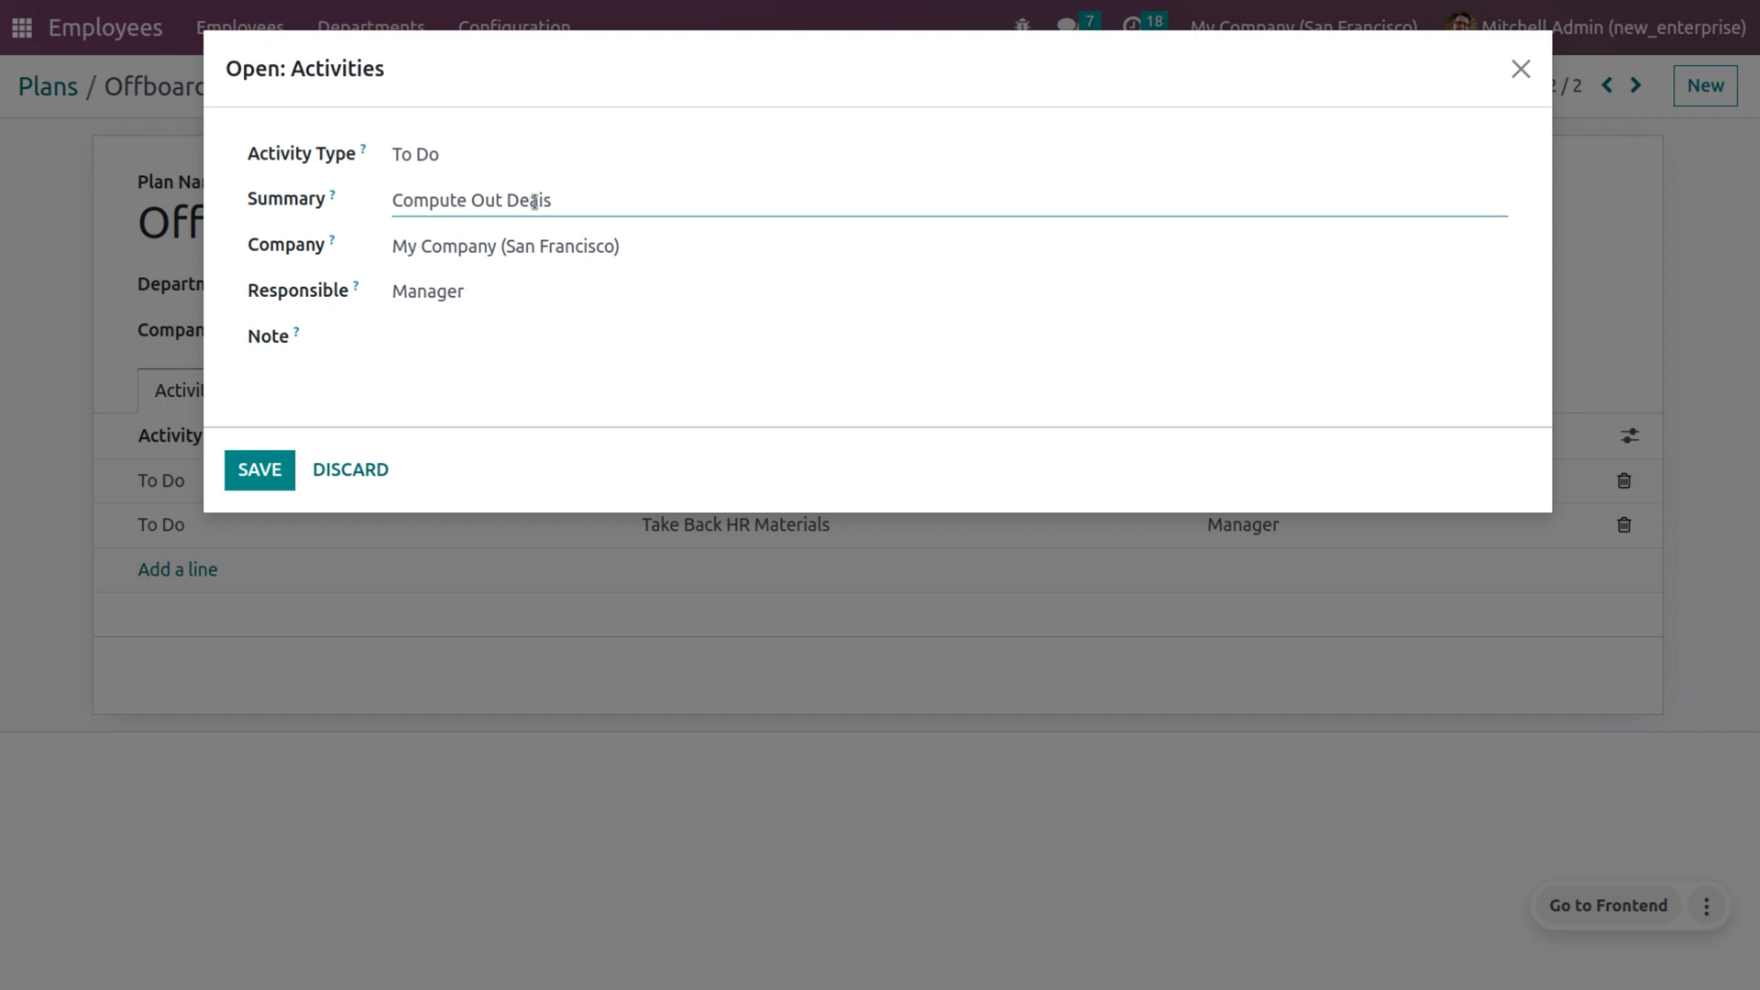
{"action": "type", "text": "ail"}
{"action": "left_click", "coordinate": [277, 467]}
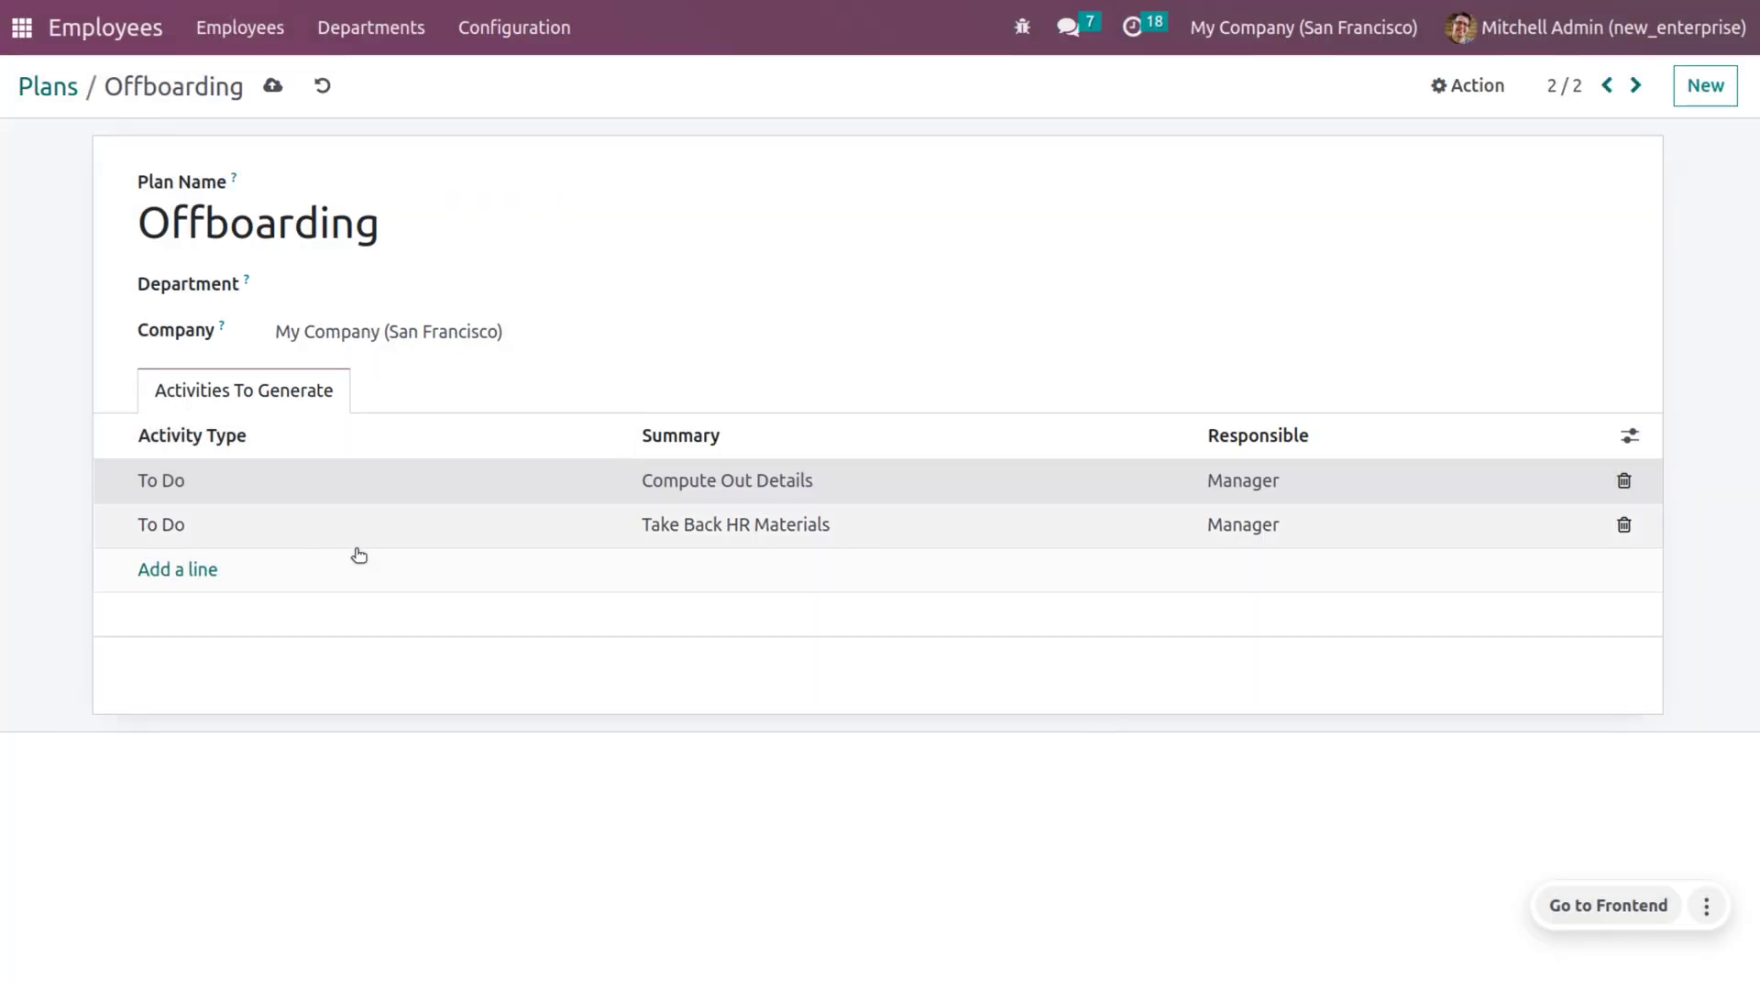
{"action": "left_click", "coordinate": [383, 538]}
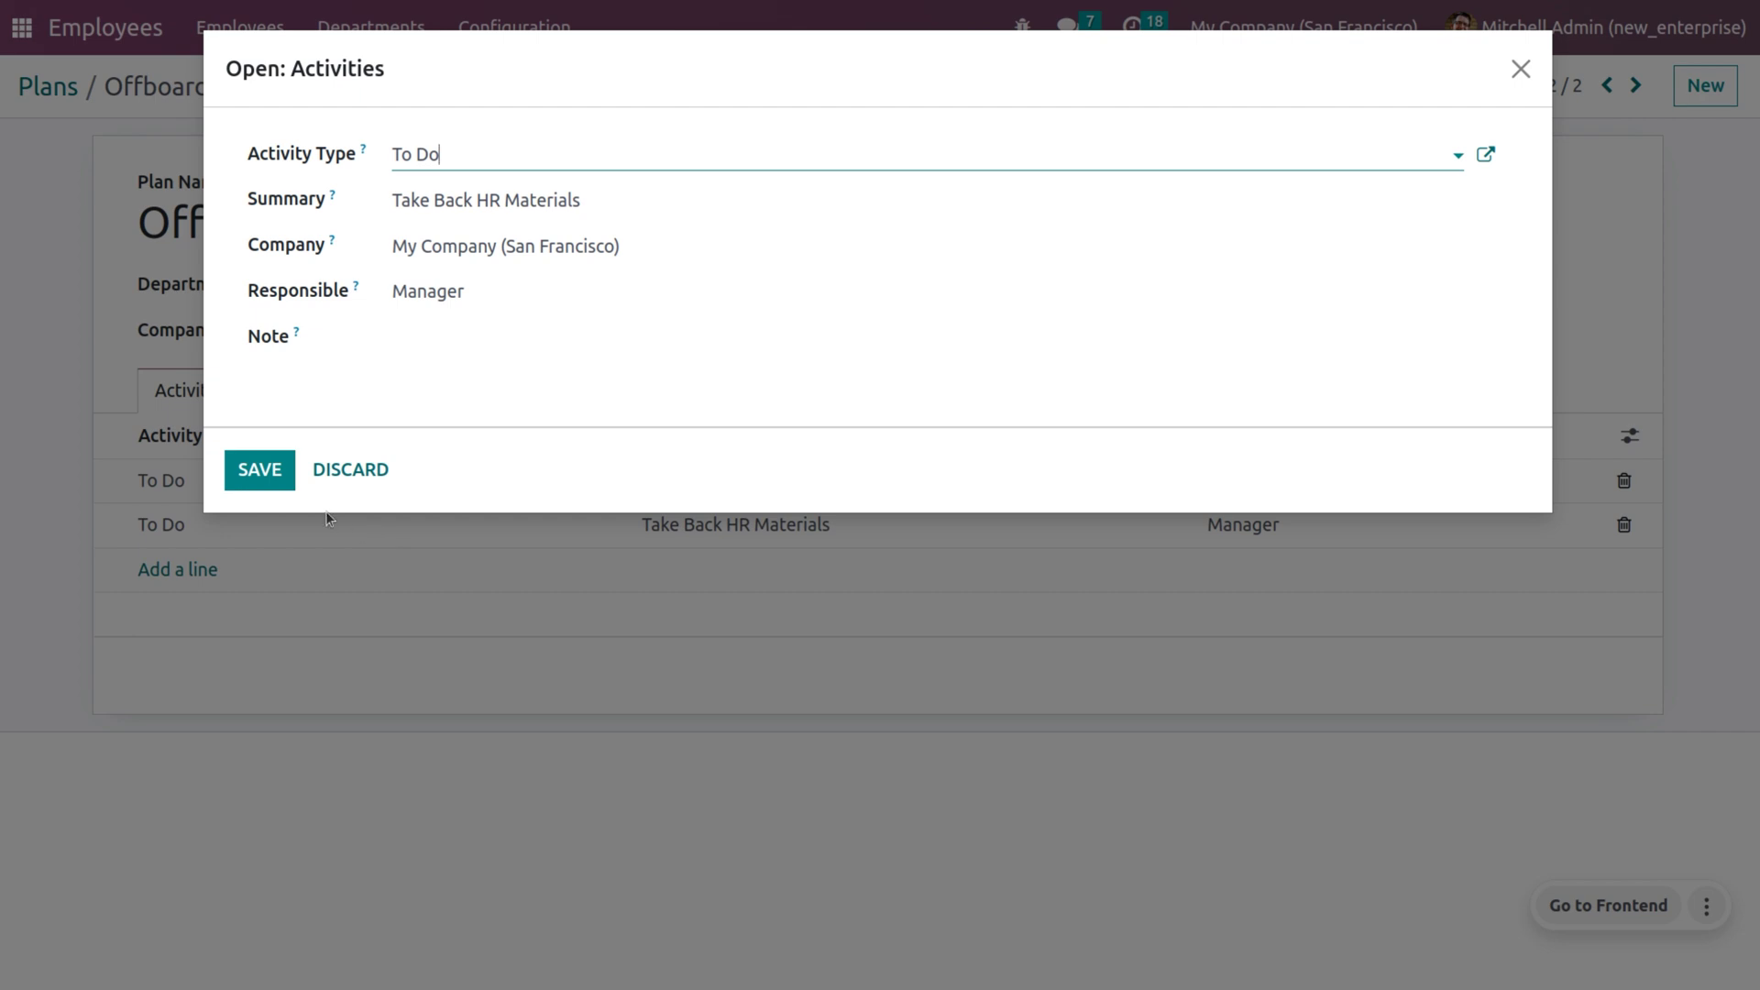
{"action": "left_click", "coordinate": [257, 472]}
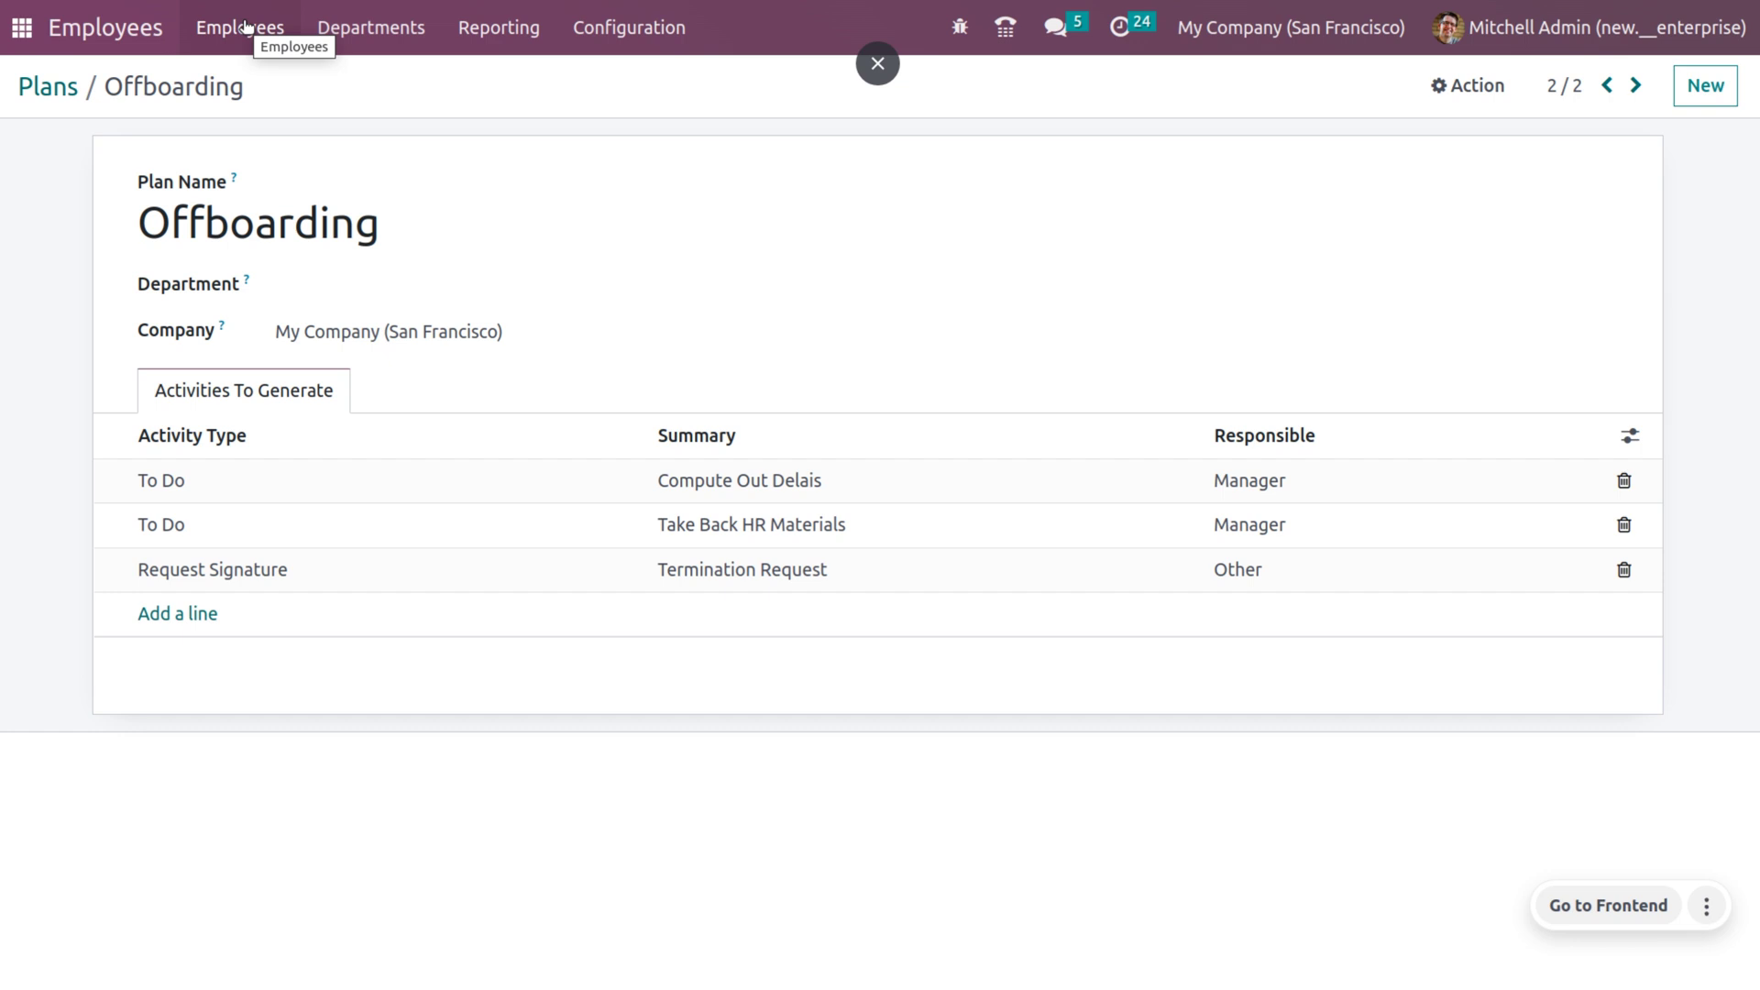
Open the consultant's employee card, select her work e-mail, and view HR Settings.
{"action": "left_click", "coordinate": [246, 26]}
{"action": "left_click", "coordinate": [265, 86]}
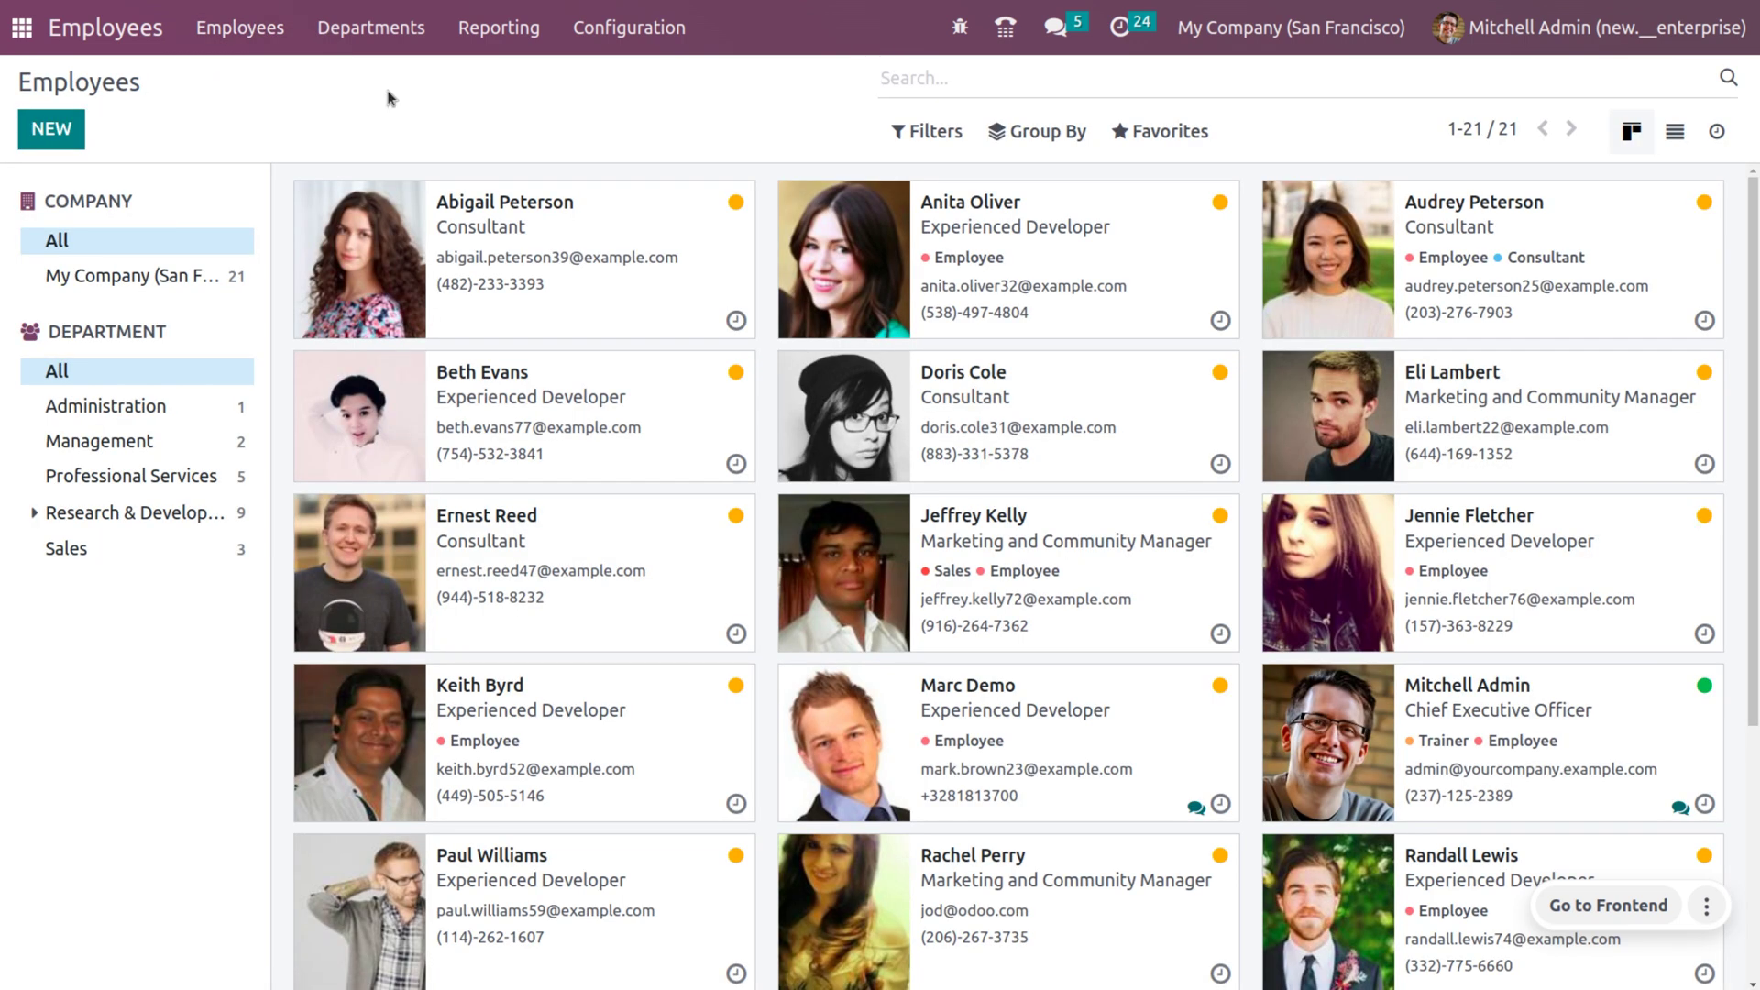
{"action": "left_click", "coordinate": [628, 246]}
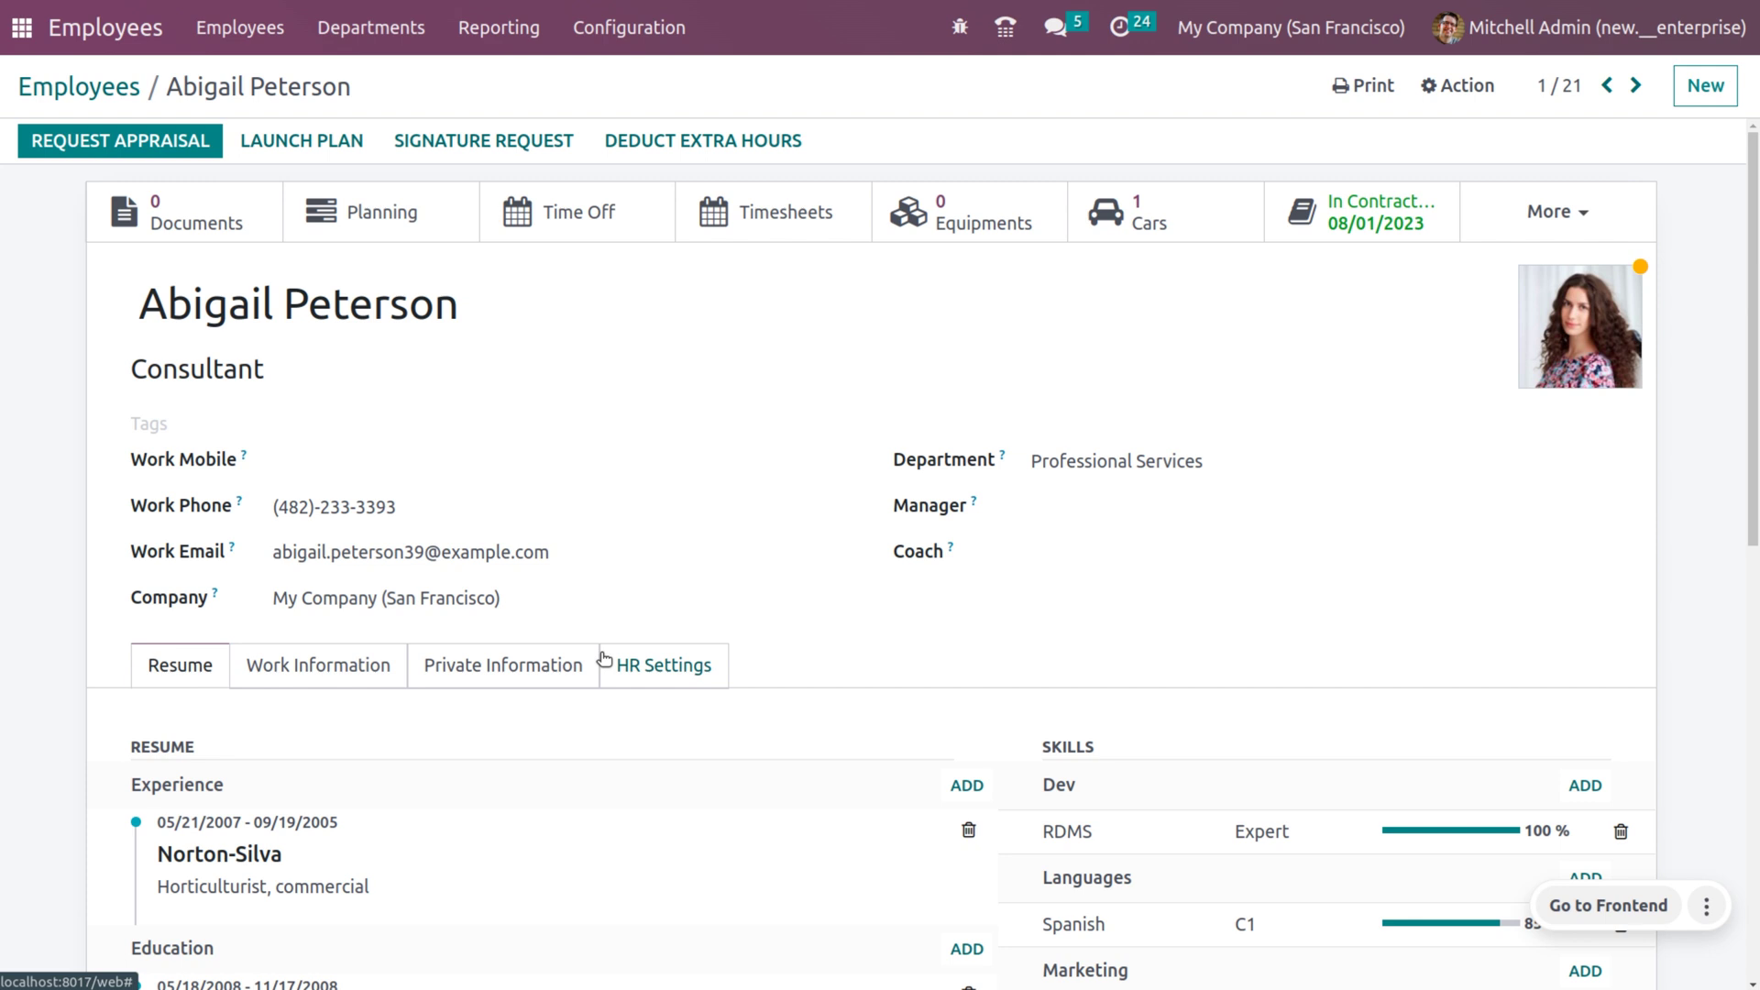
{"action": "left_click", "coordinate": [435, 542]}
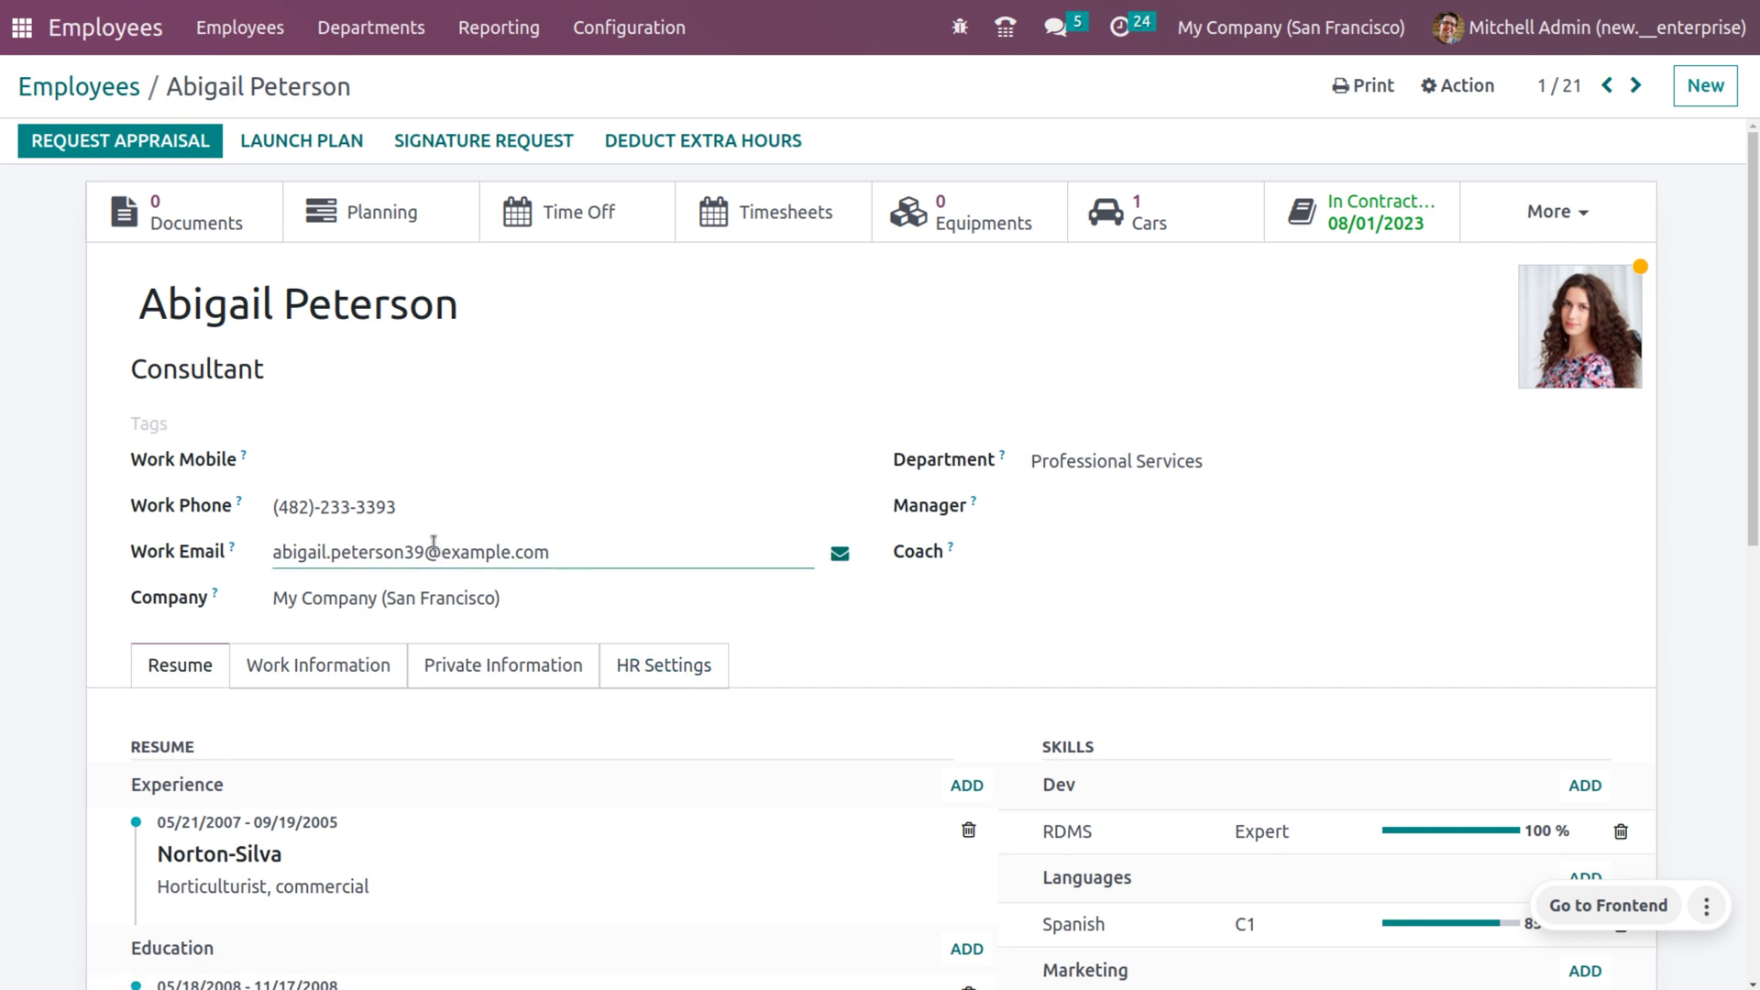
{"action": "triple_click", "coordinate": [435, 543]}
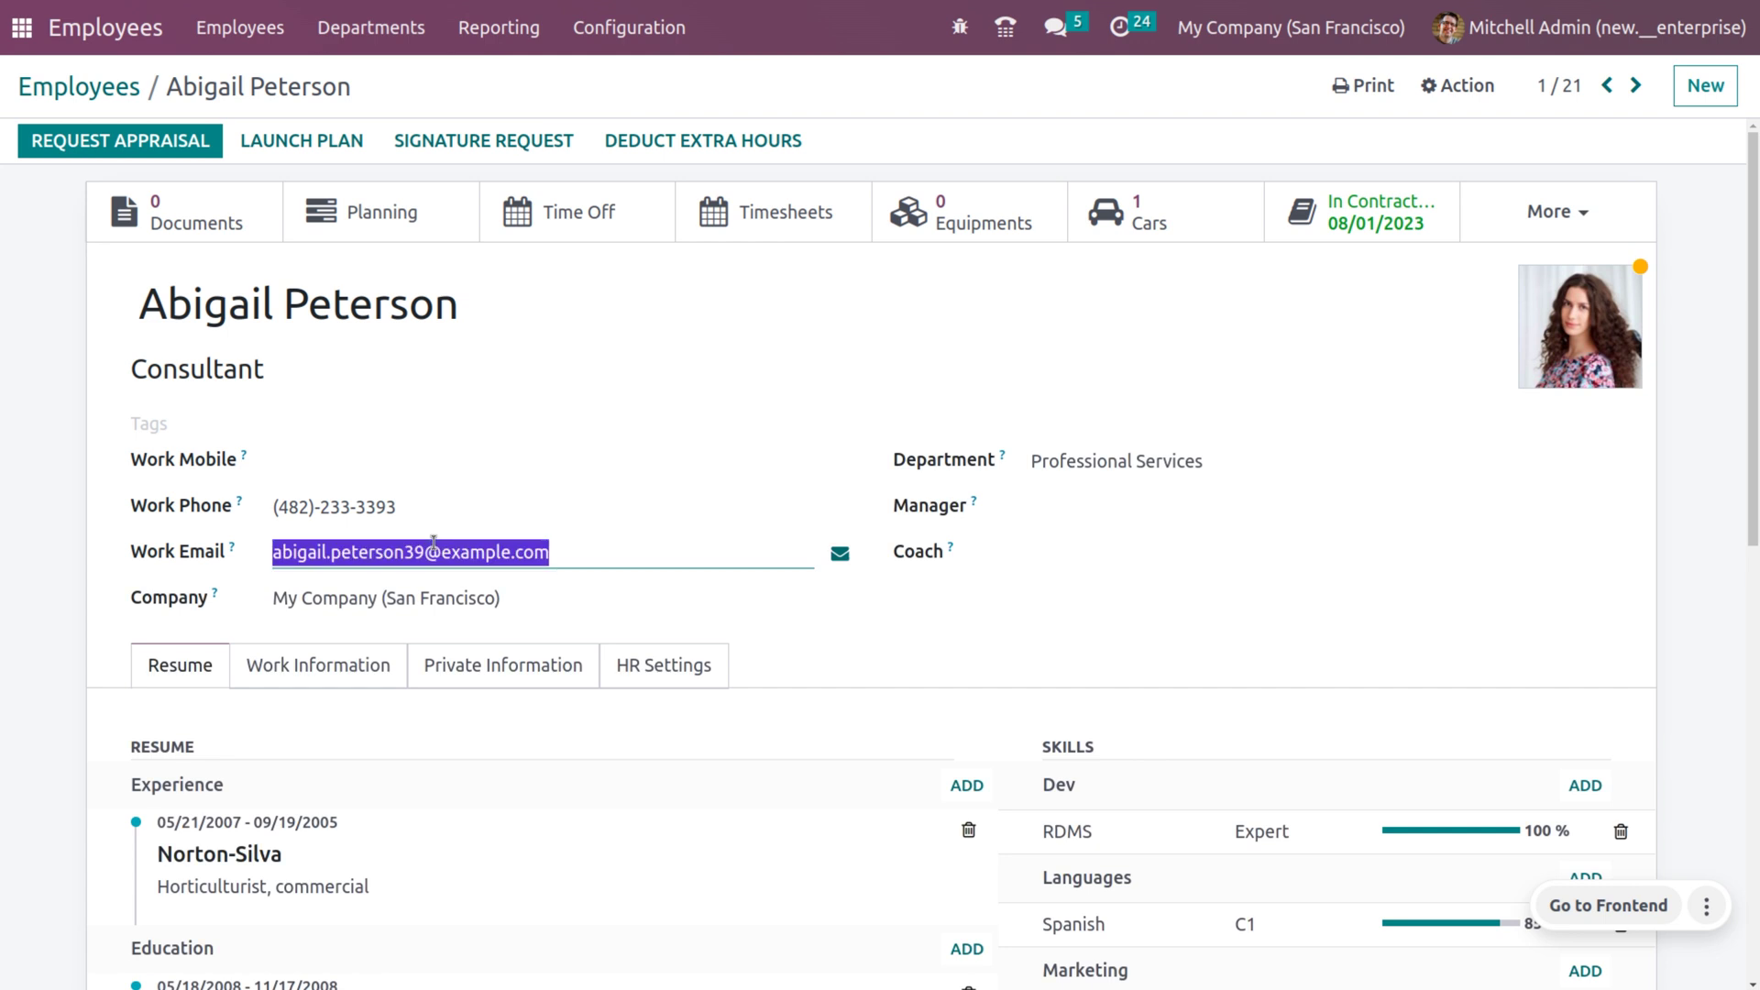
{"action": "left_click", "coordinate": [687, 683]}
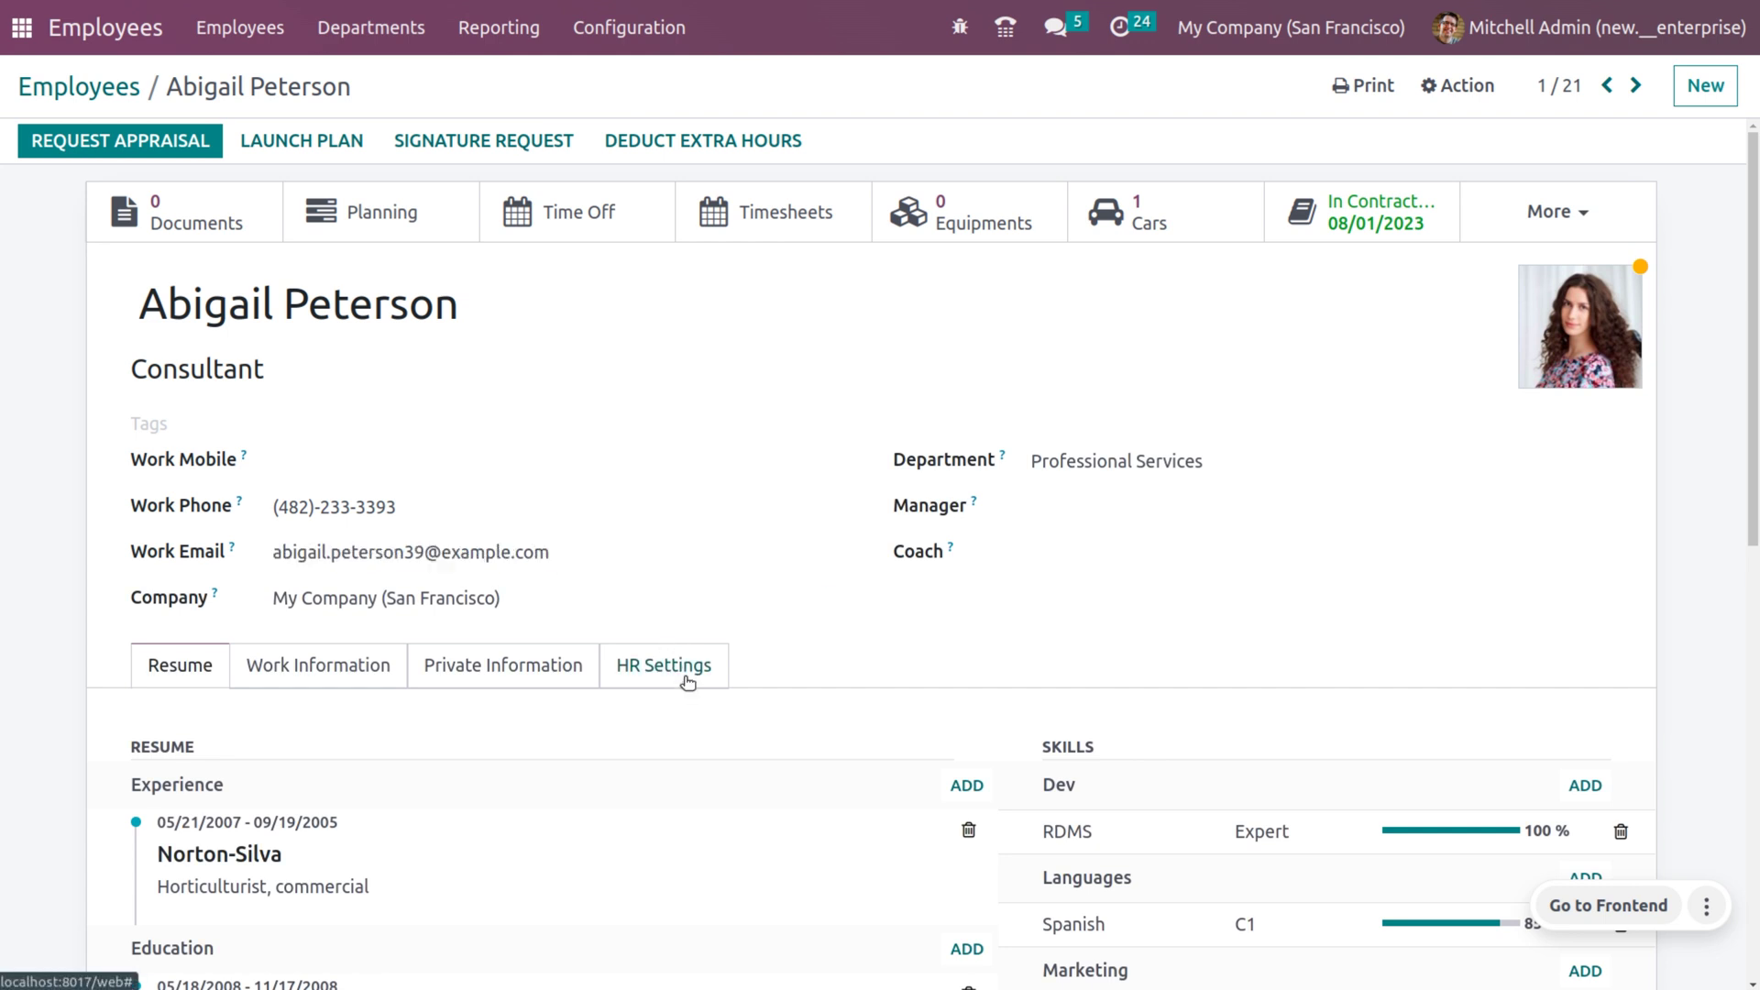
{"action": "scroll", "coordinate": [570, 766], "scroll_direction": "down", "scroll_amount": 2}
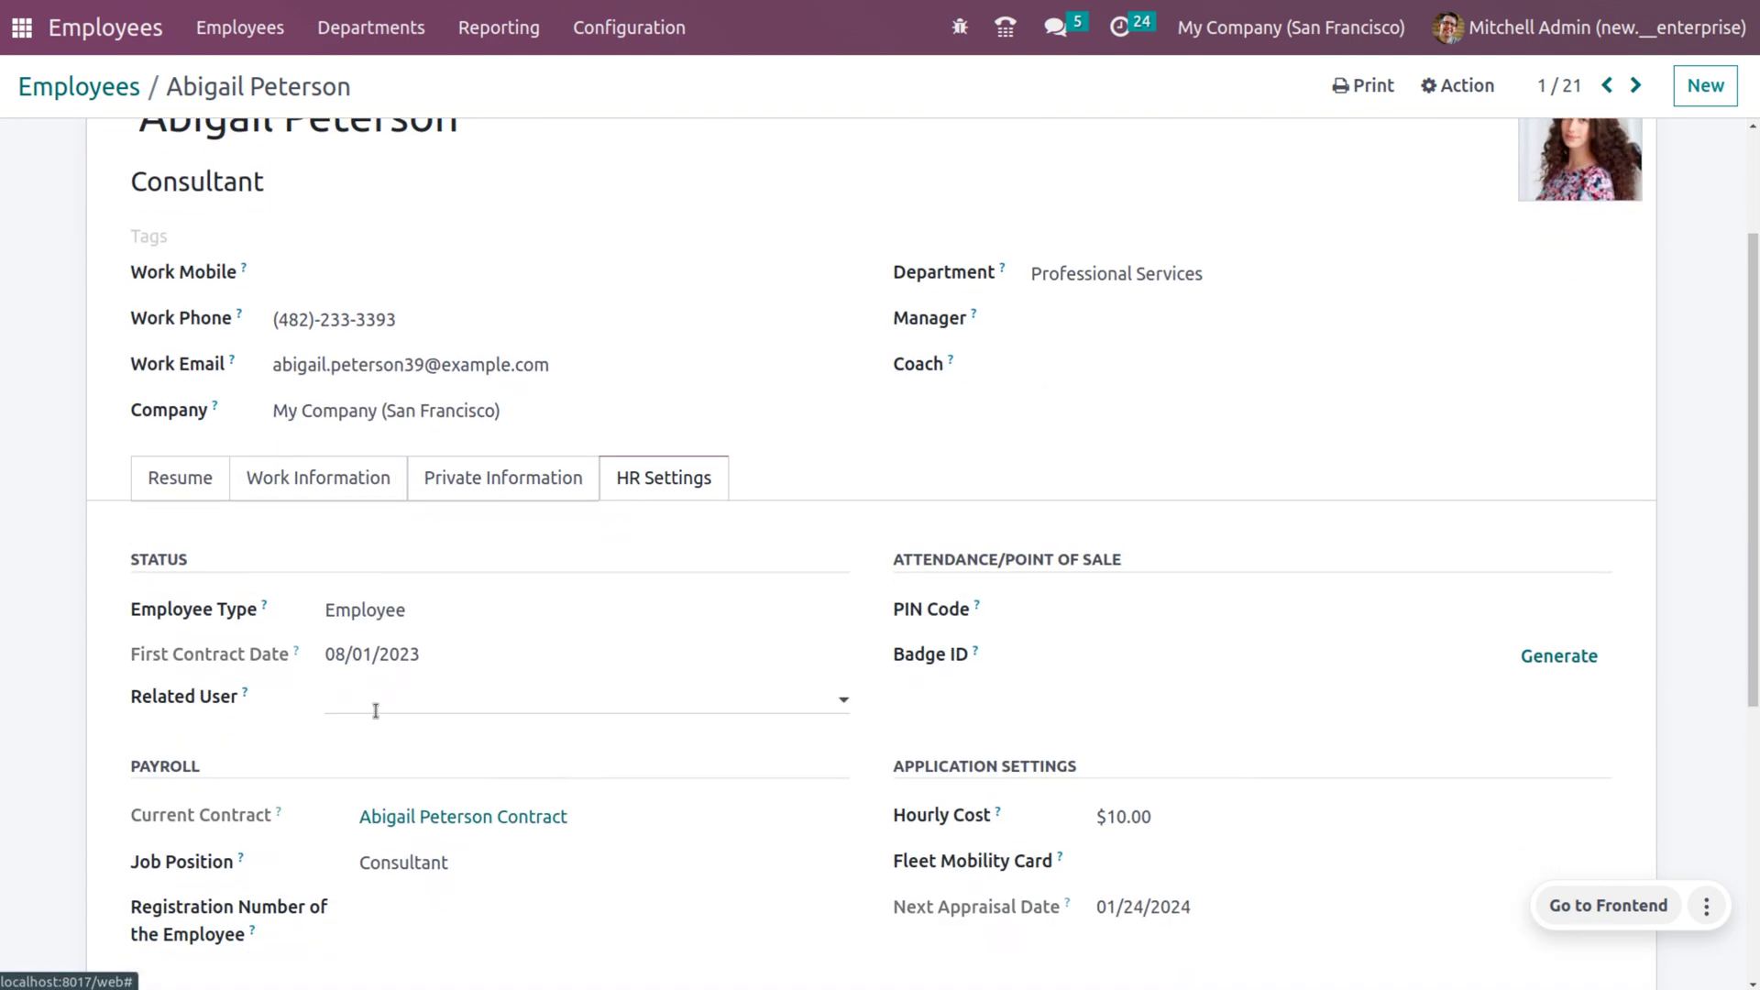
Create a Related User with the employee's full name and work e-mail, and link it.
{"action": "left_click", "coordinate": [386, 696]}
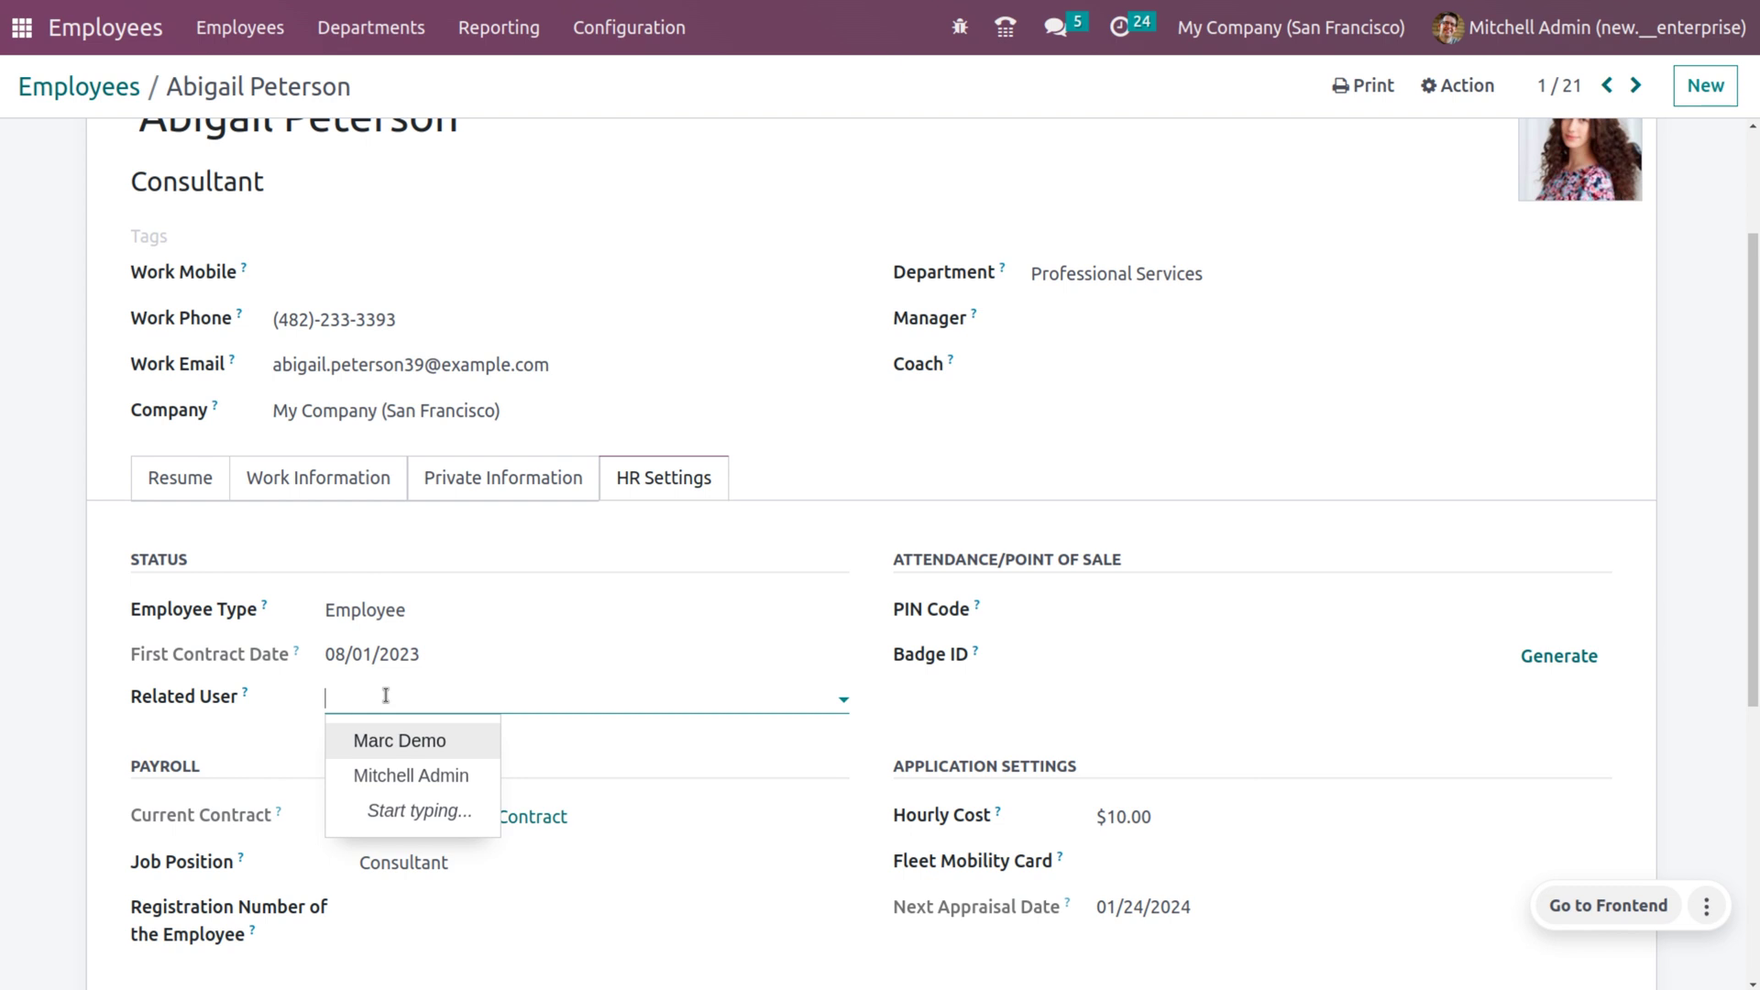
{"action": "type", "text": "Ab"}
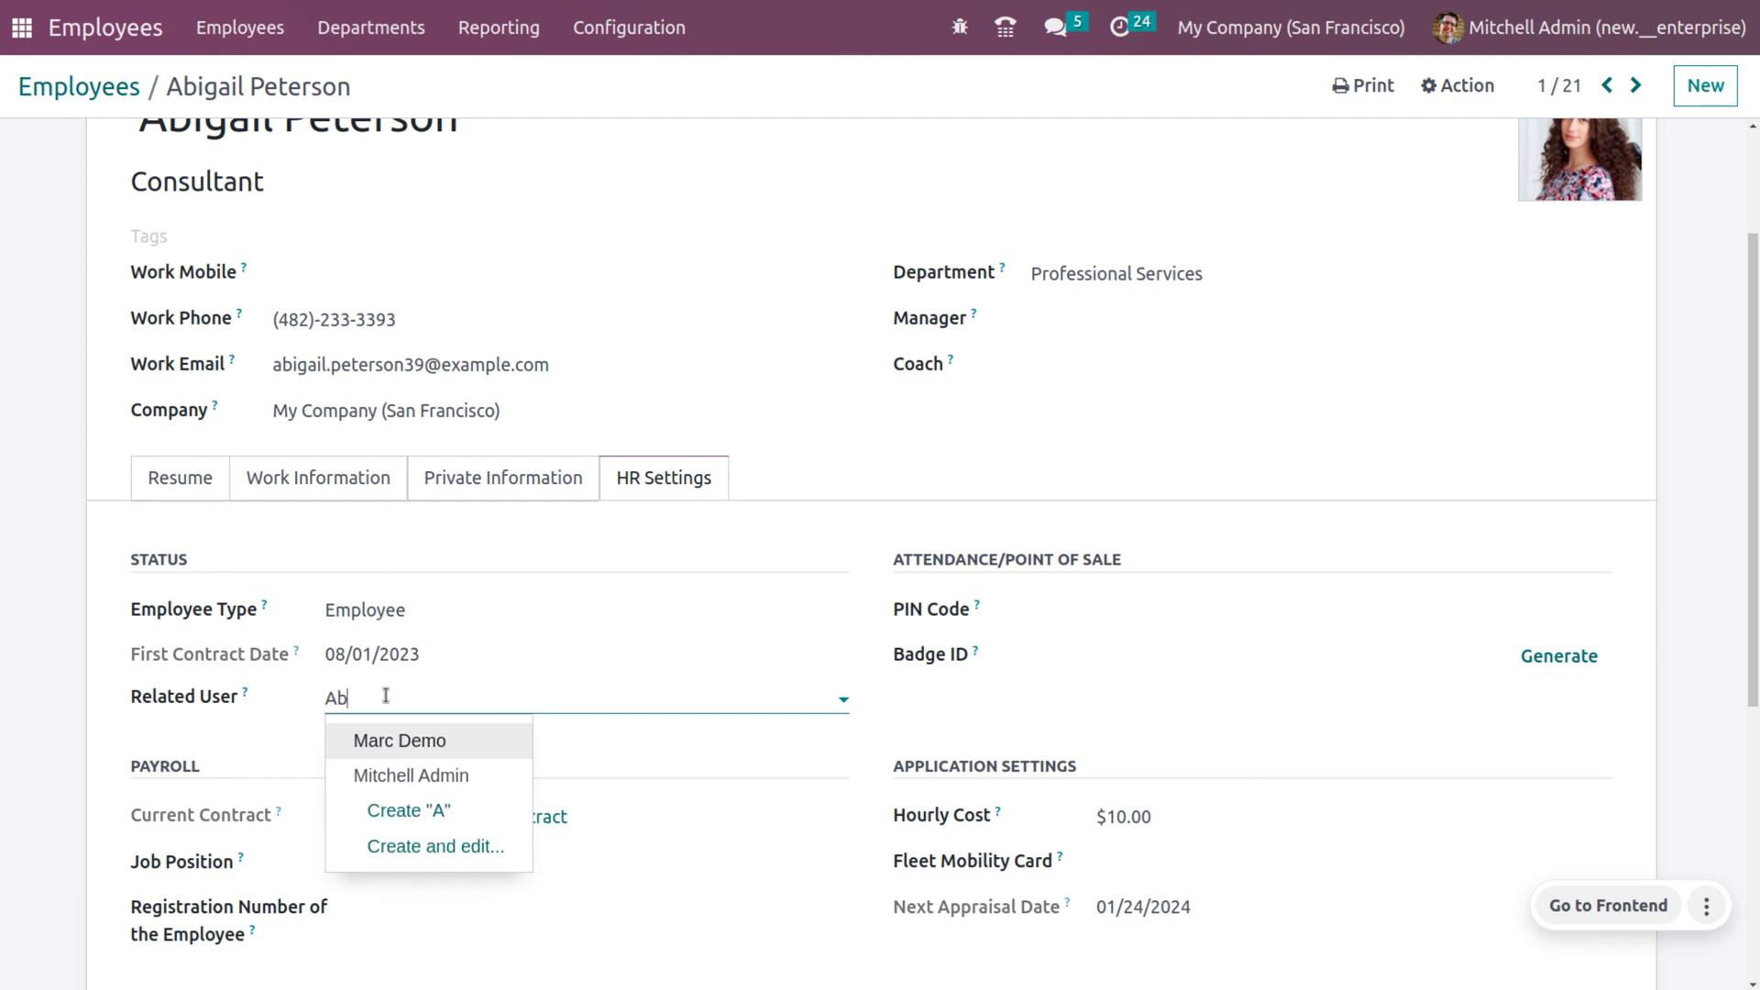
{"action": "type", "text": "igail Peterson"}
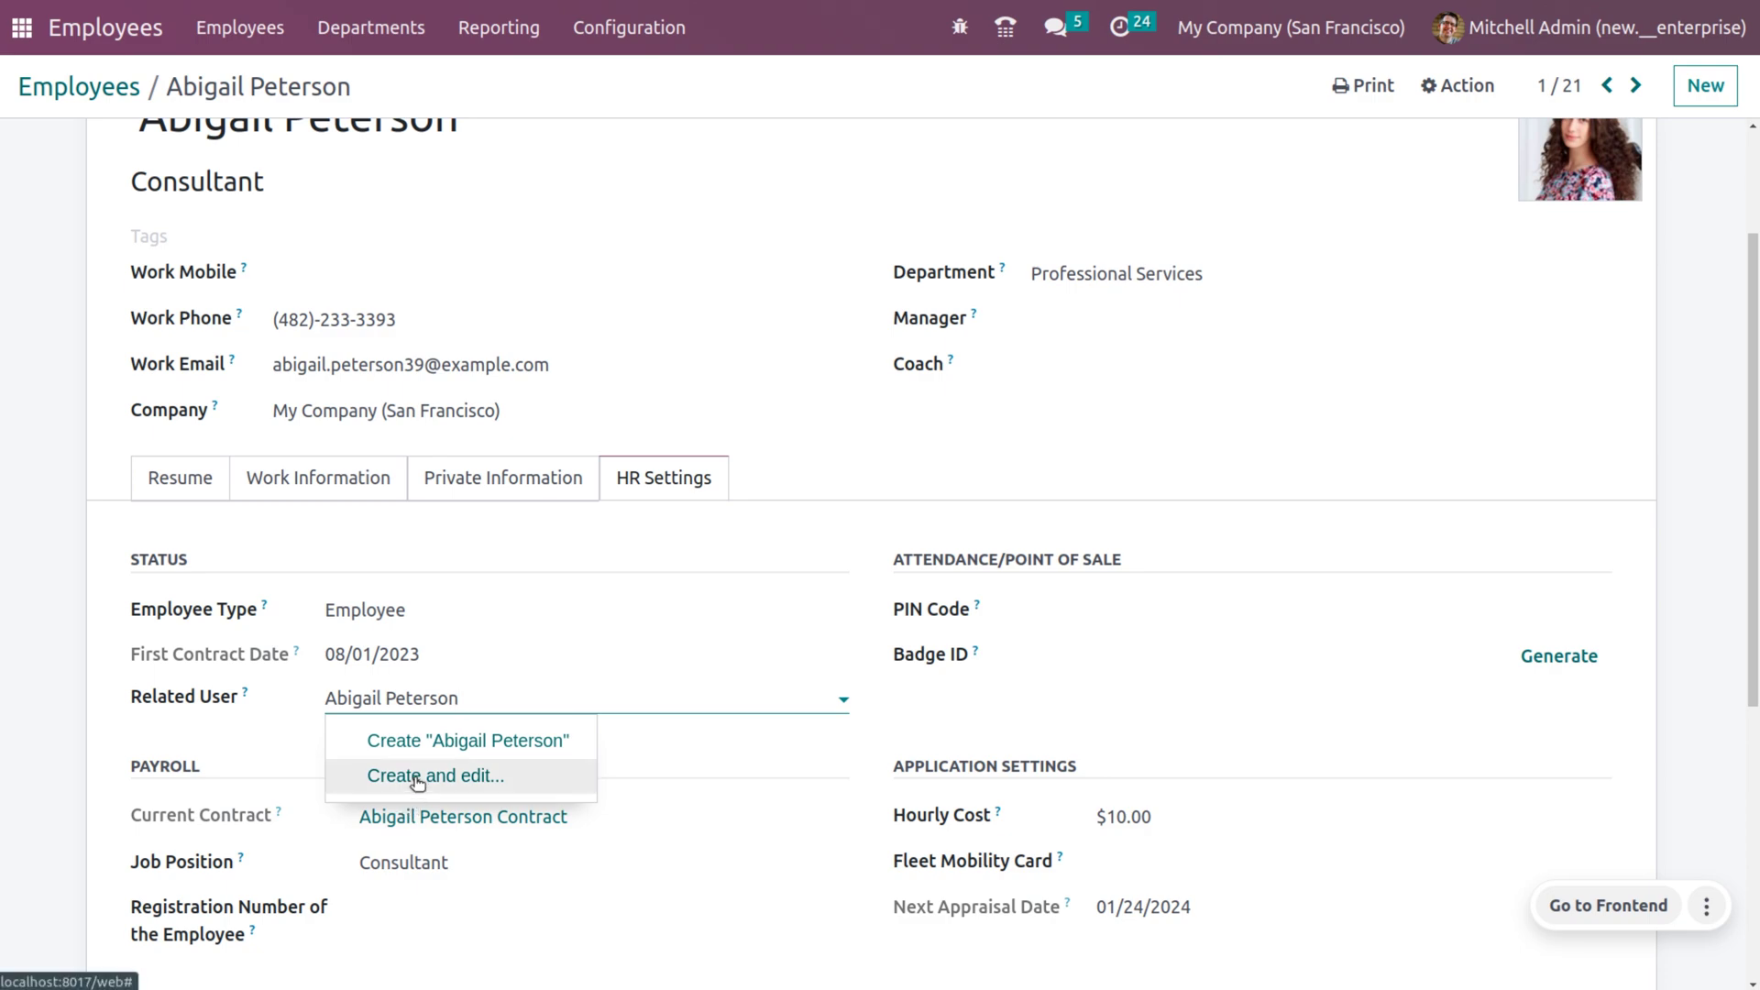
{"action": "left_click", "coordinate": [417, 775]}
{"action": "left_click", "coordinate": [503, 362]}
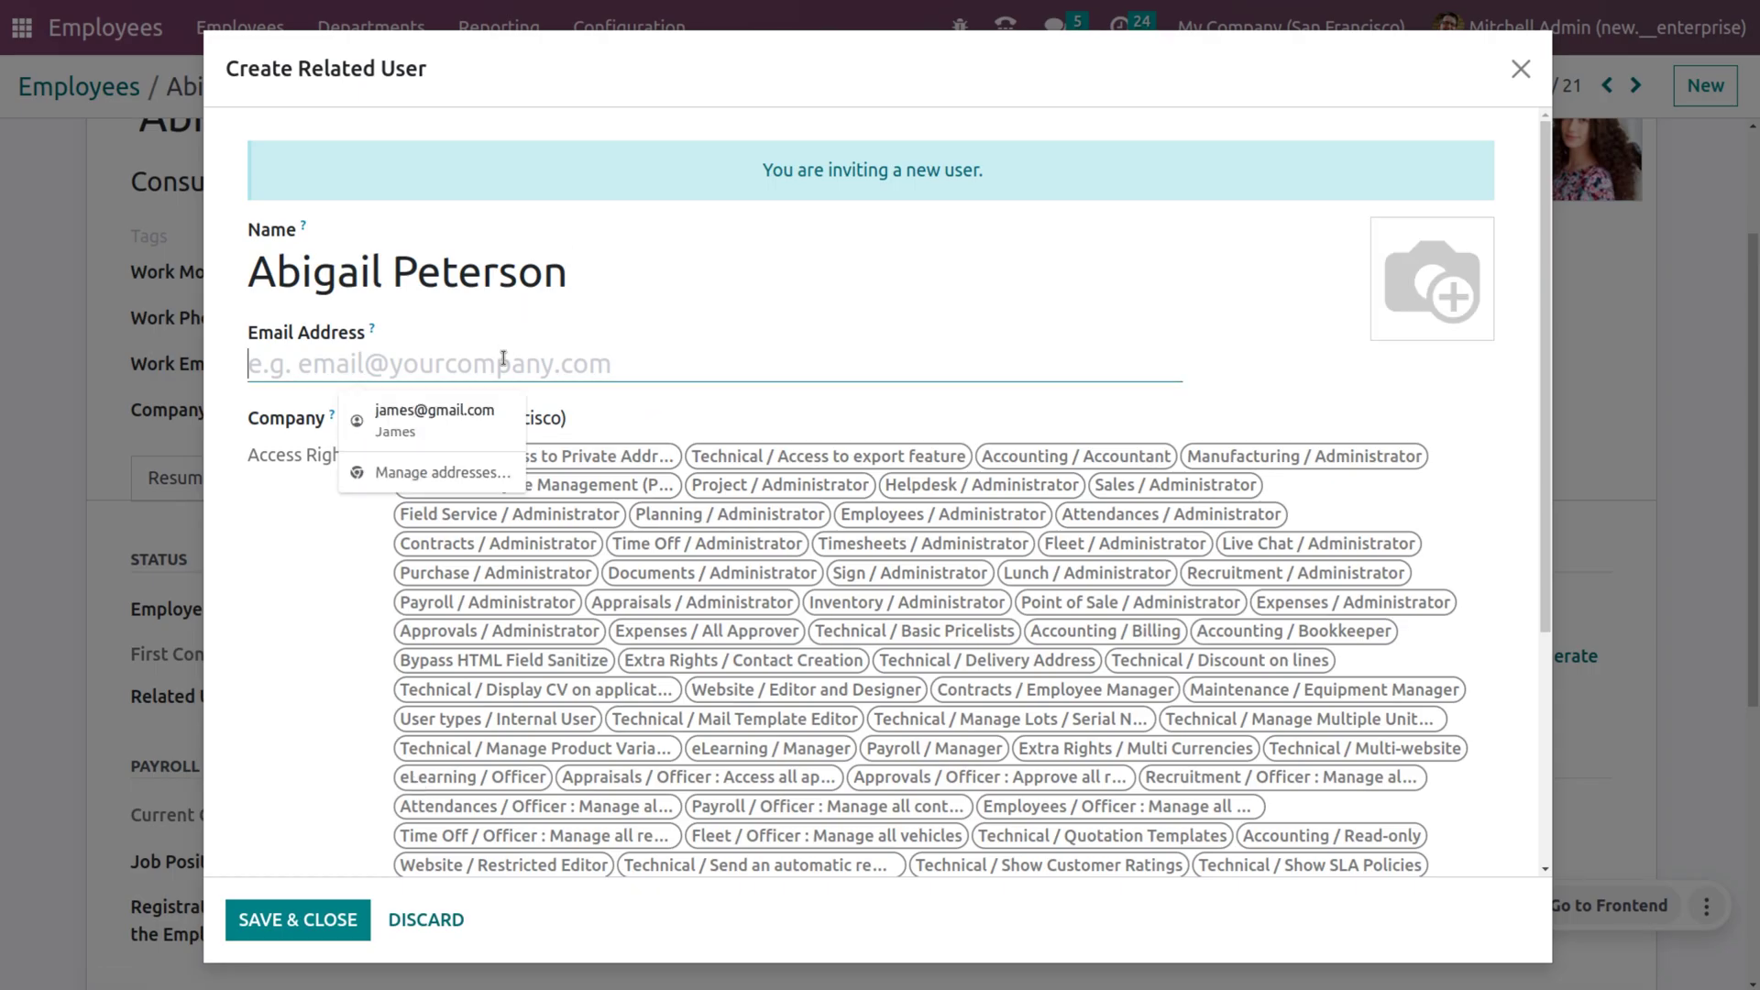
{"action": "type", "text": "abigail.peterson39@example.com"}
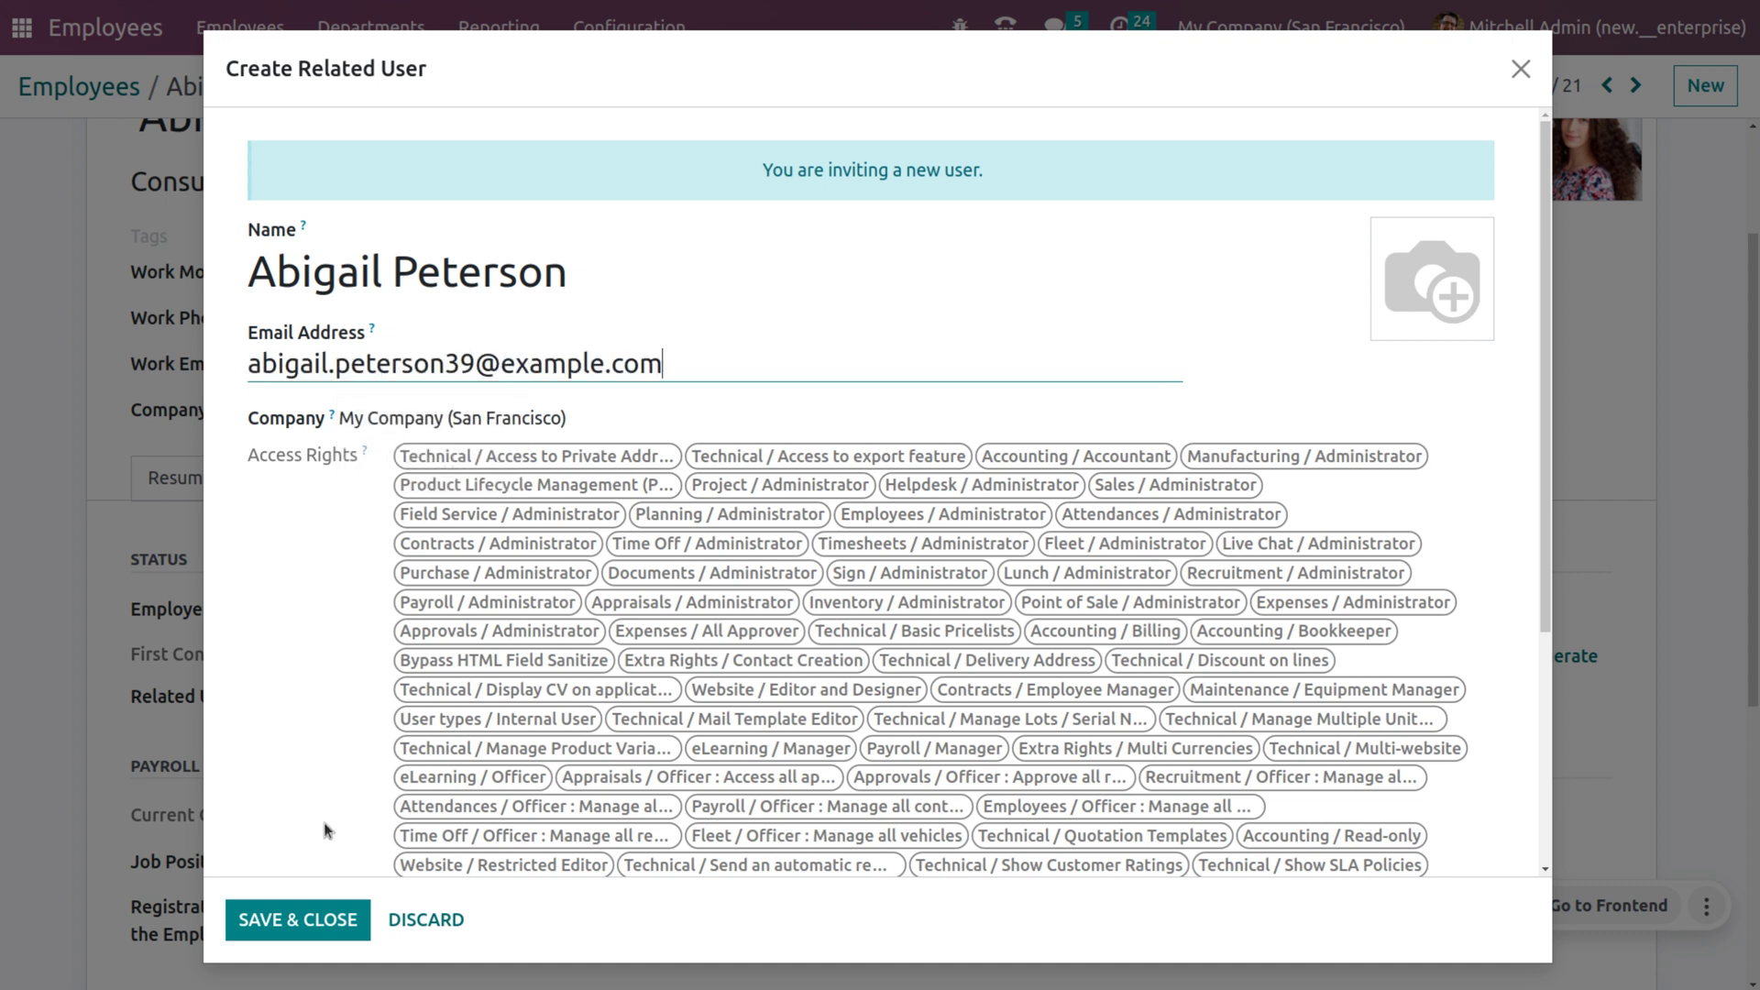
{"action": "left_click", "coordinate": [304, 915]}
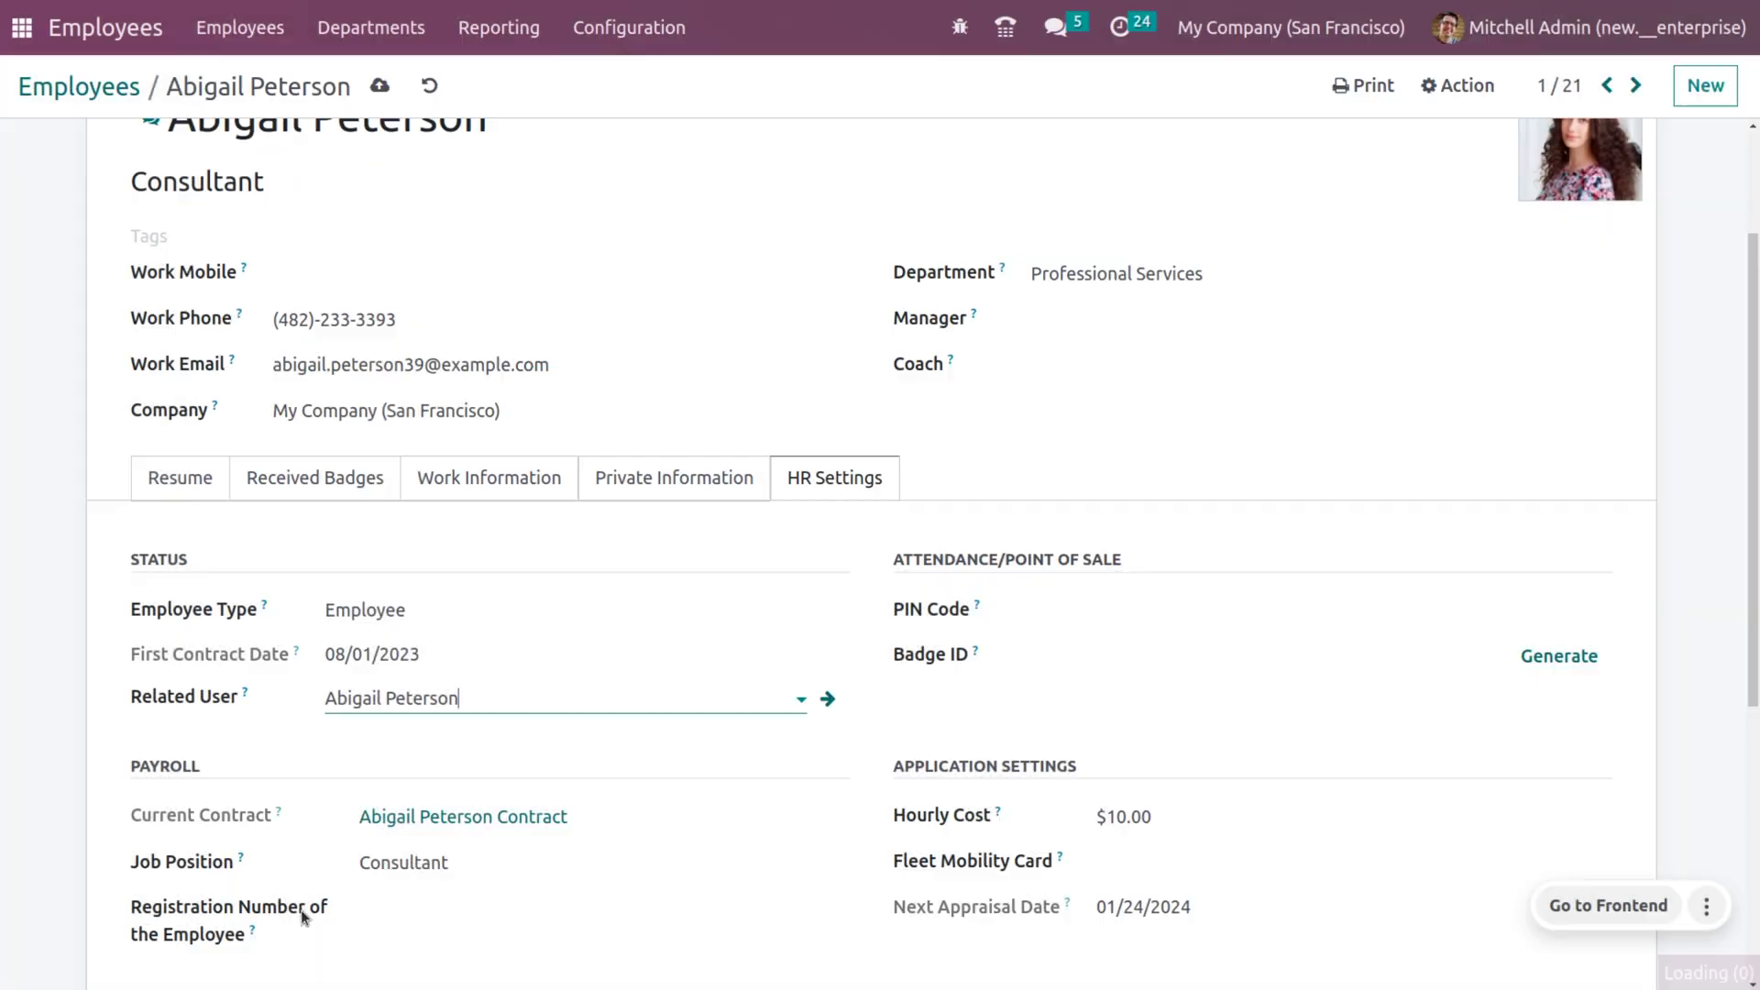
Pick the admin user as Manager via 'mit' and save the employee record.
{"action": "scroll", "coordinate": [543, 558], "scroll_direction": "up", "scroll_amount": 2}
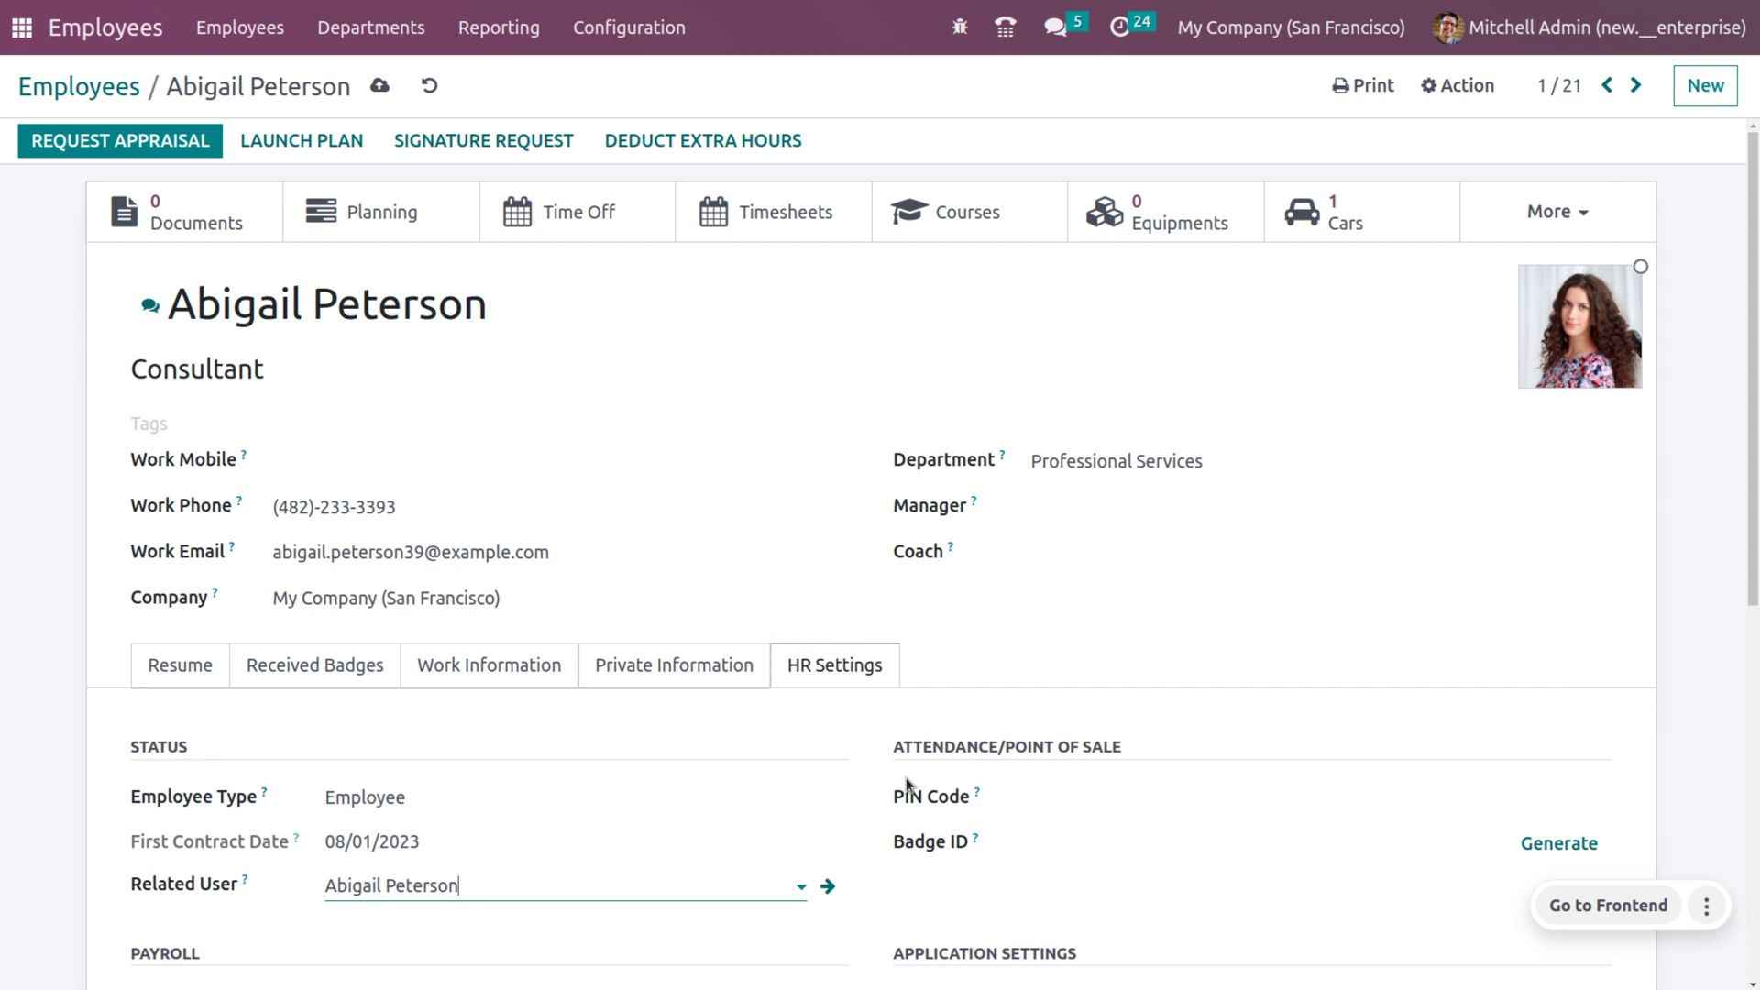
{"action": "left_click", "coordinate": [1122, 517]}
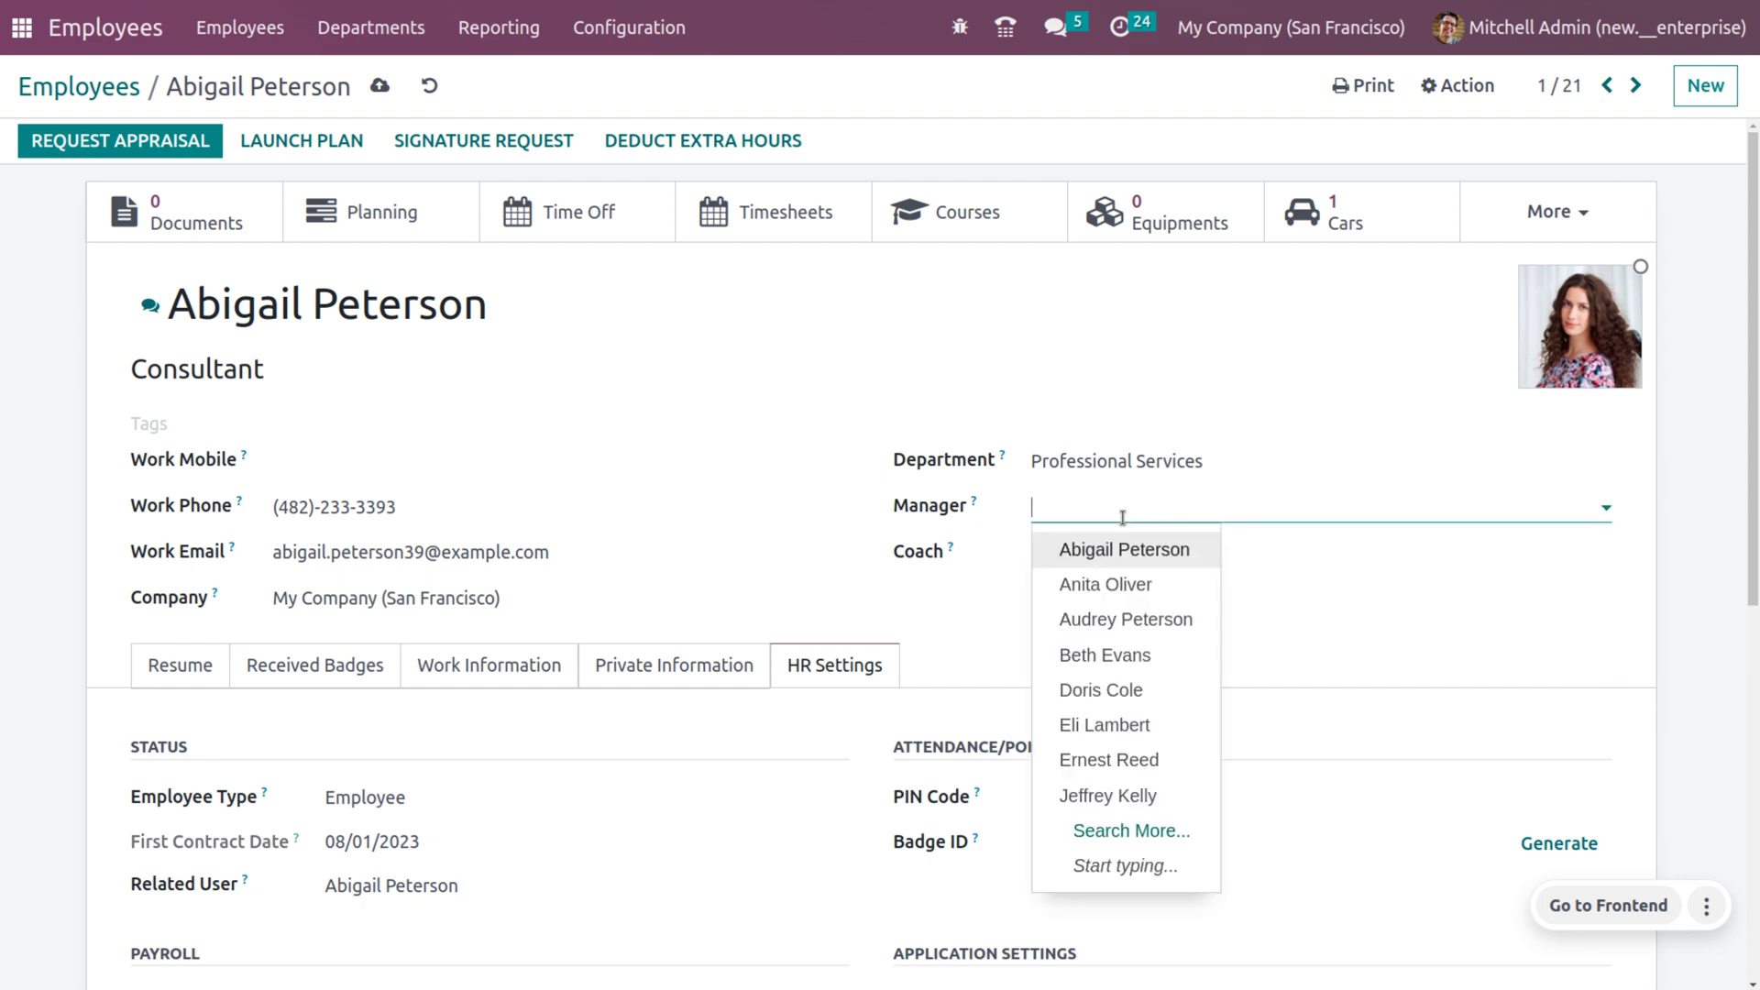
{"action": "type", "text": "mit"}
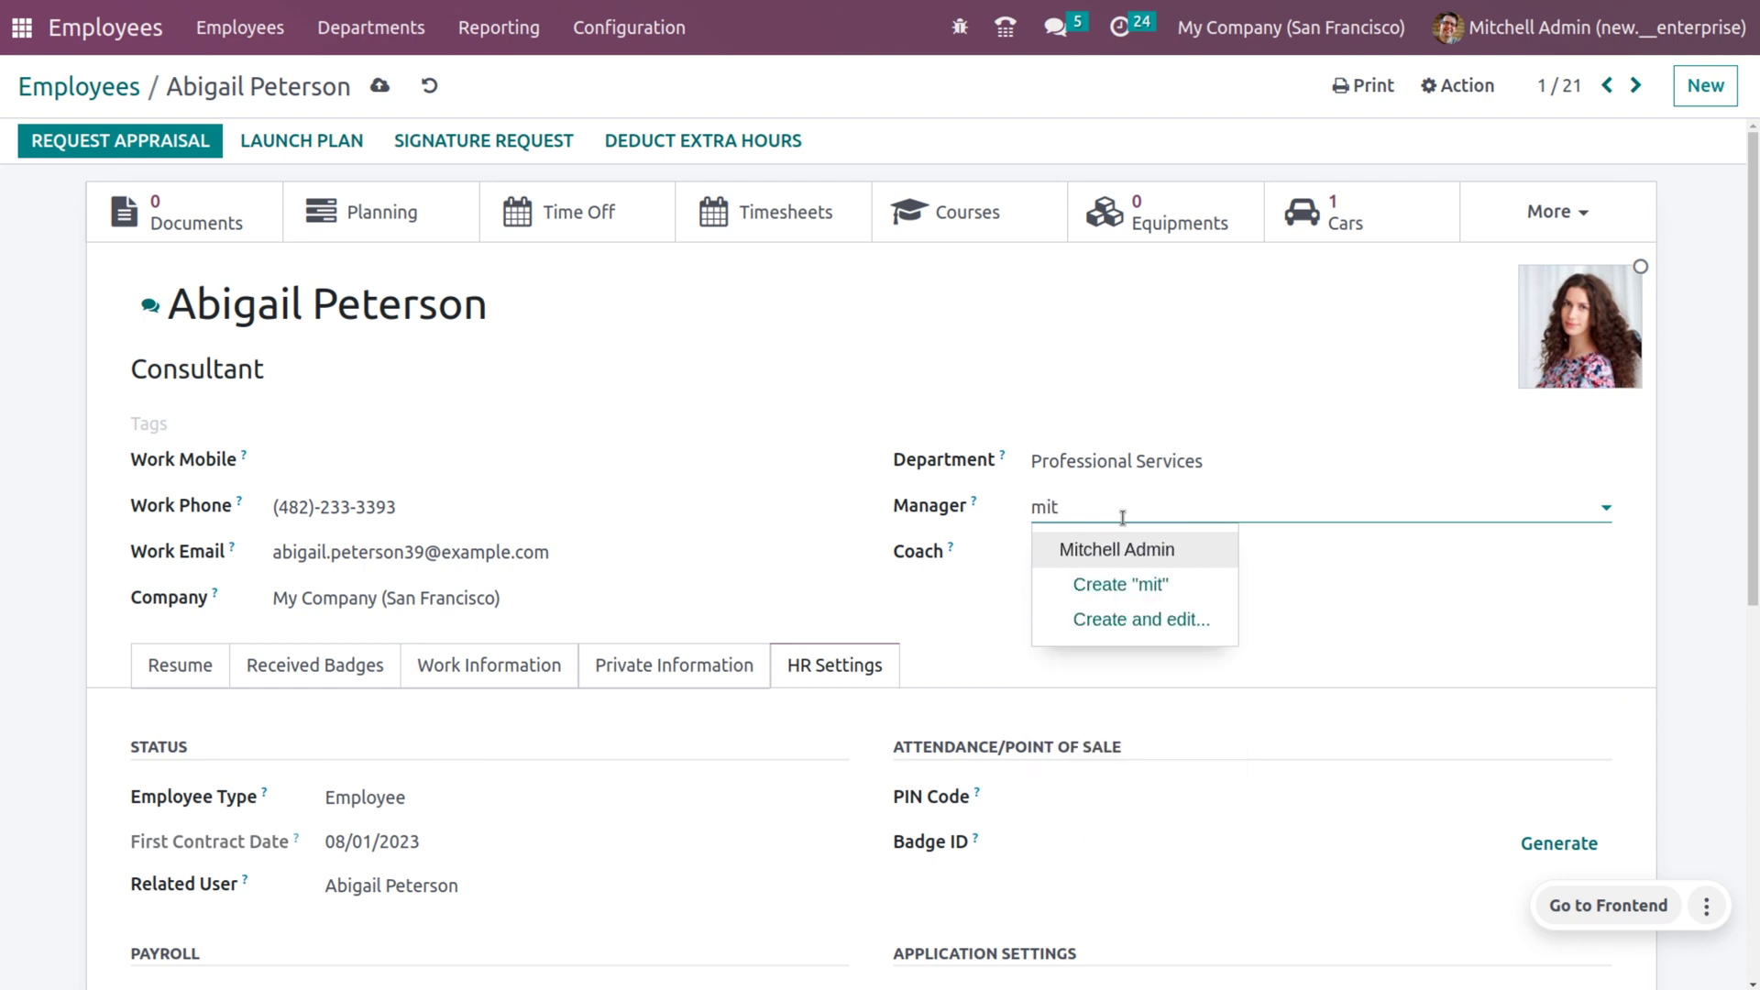
{"action": "key", "text": "Return"}
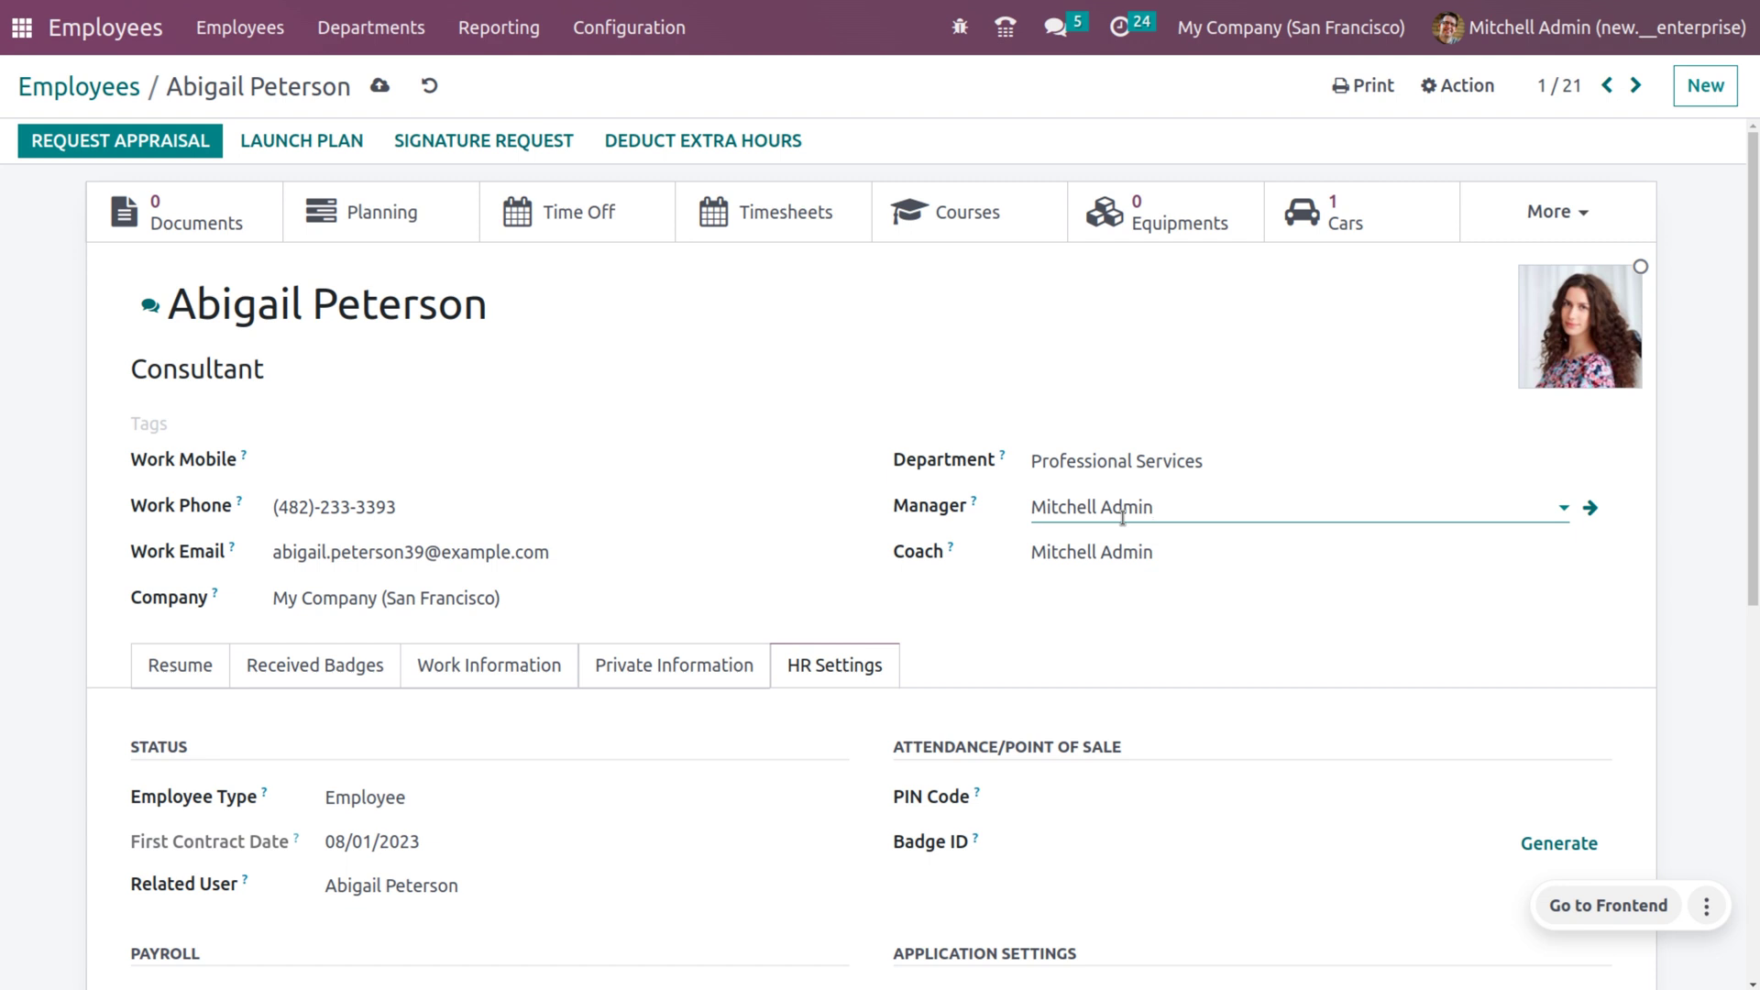
{"action": "left_click", "coordinate": [380, 87]}
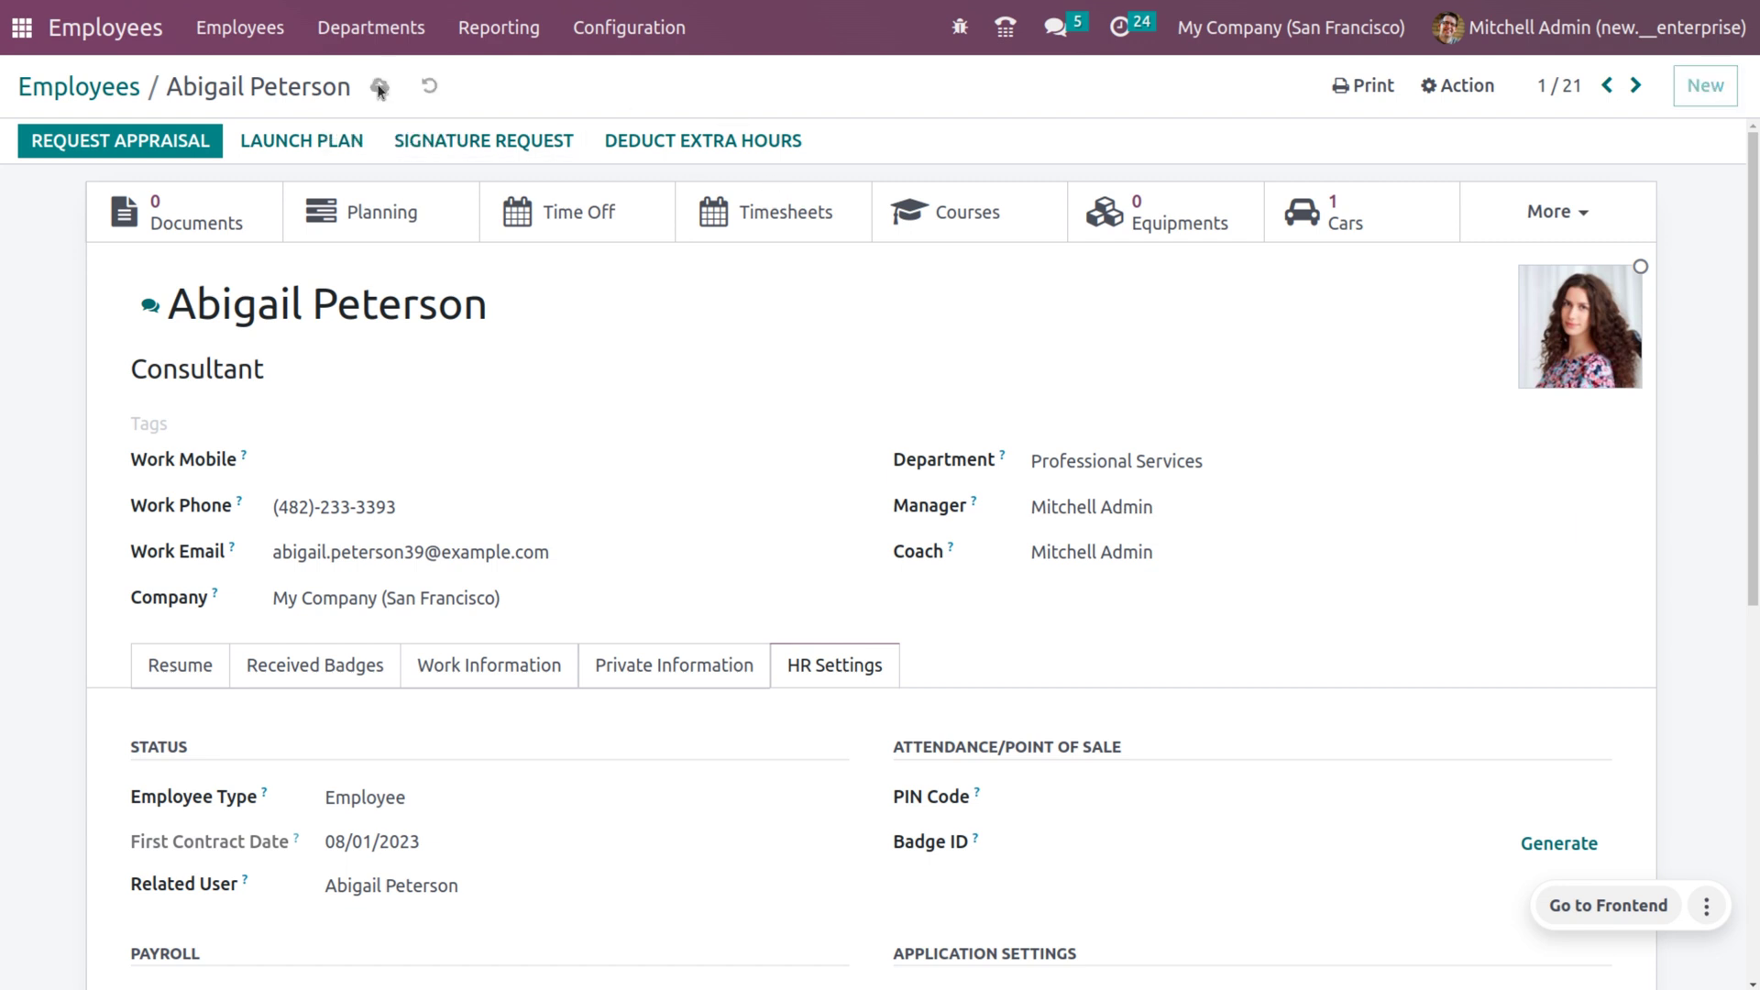
Open the Launch Plan dialog from Work Information, with Onboarding and Professional Services prefilled.
{"action": "left_click", "coordinate": [450, 678]}
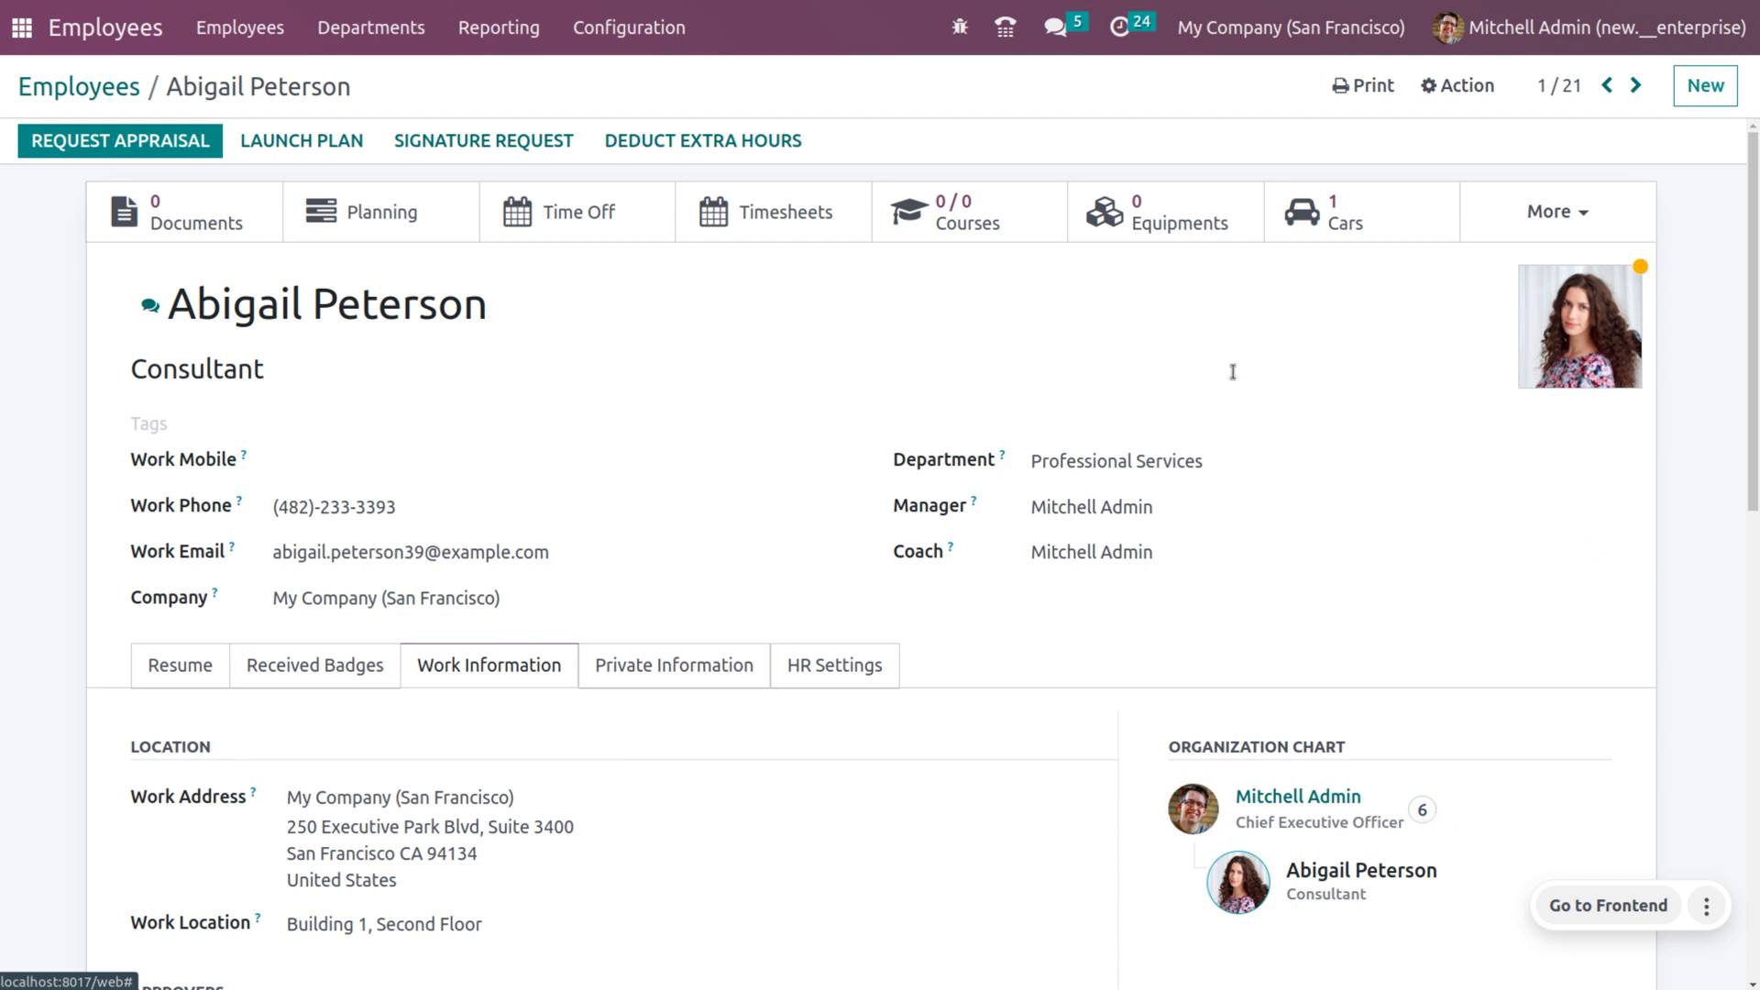
{"action": "left_click", "coordinate": [329, 149]}
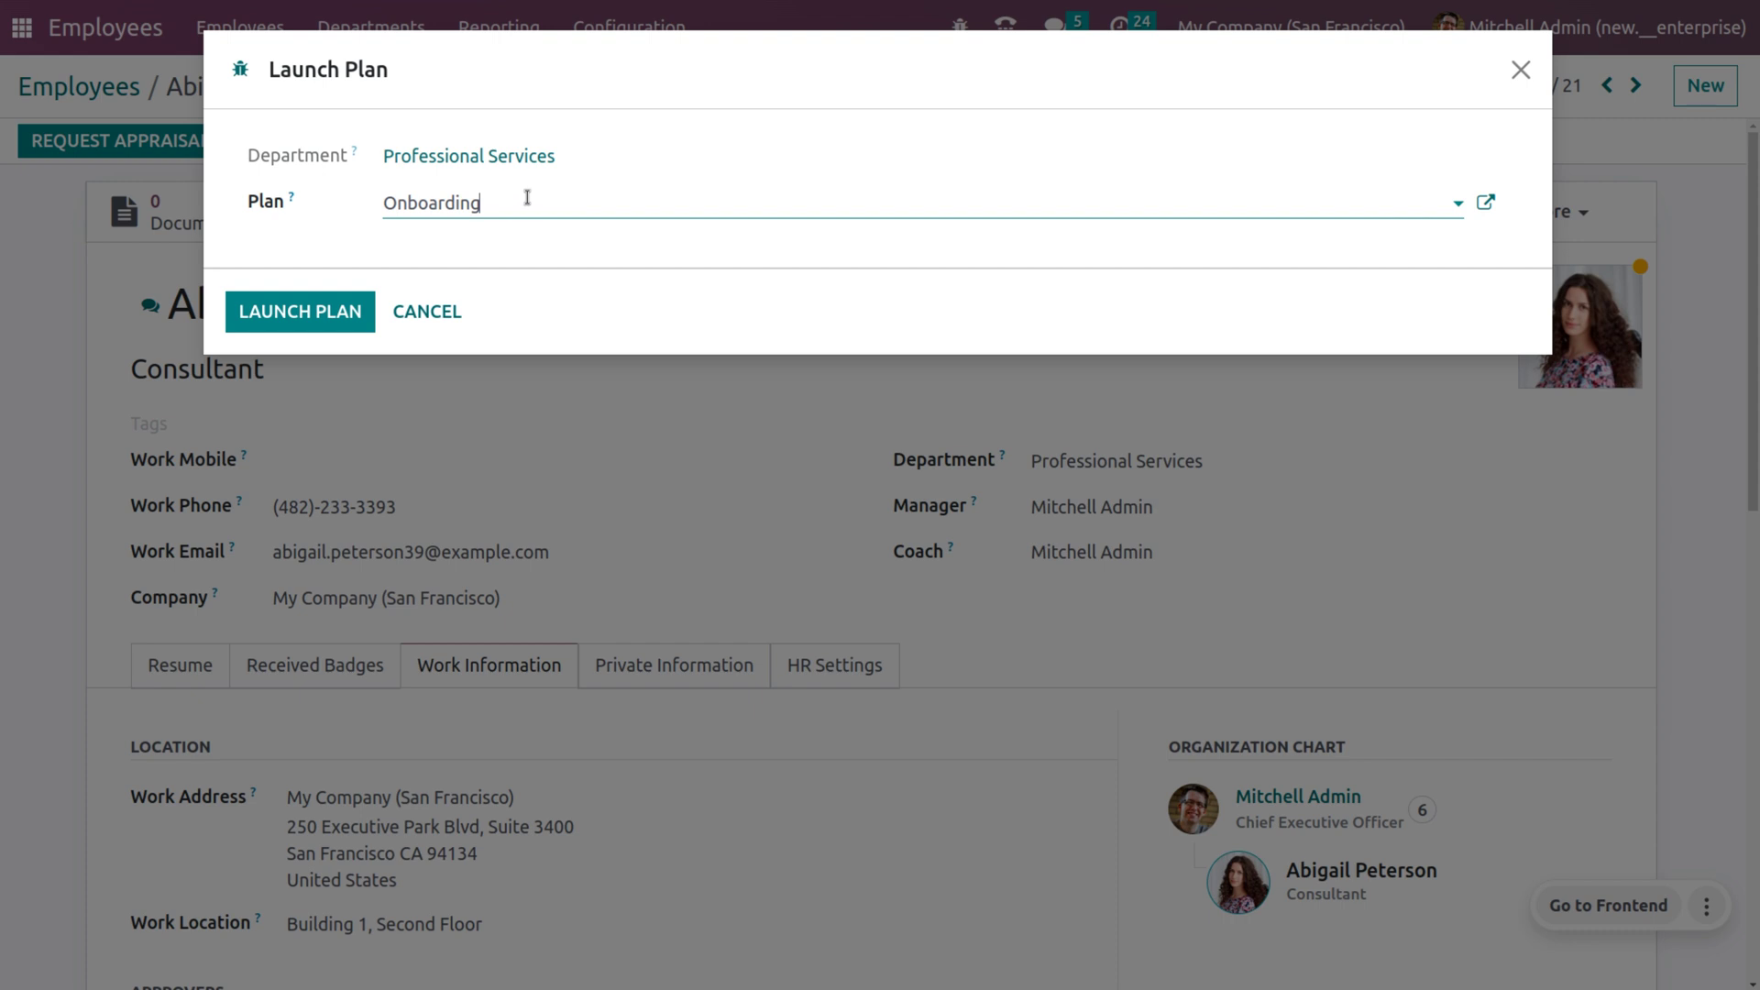
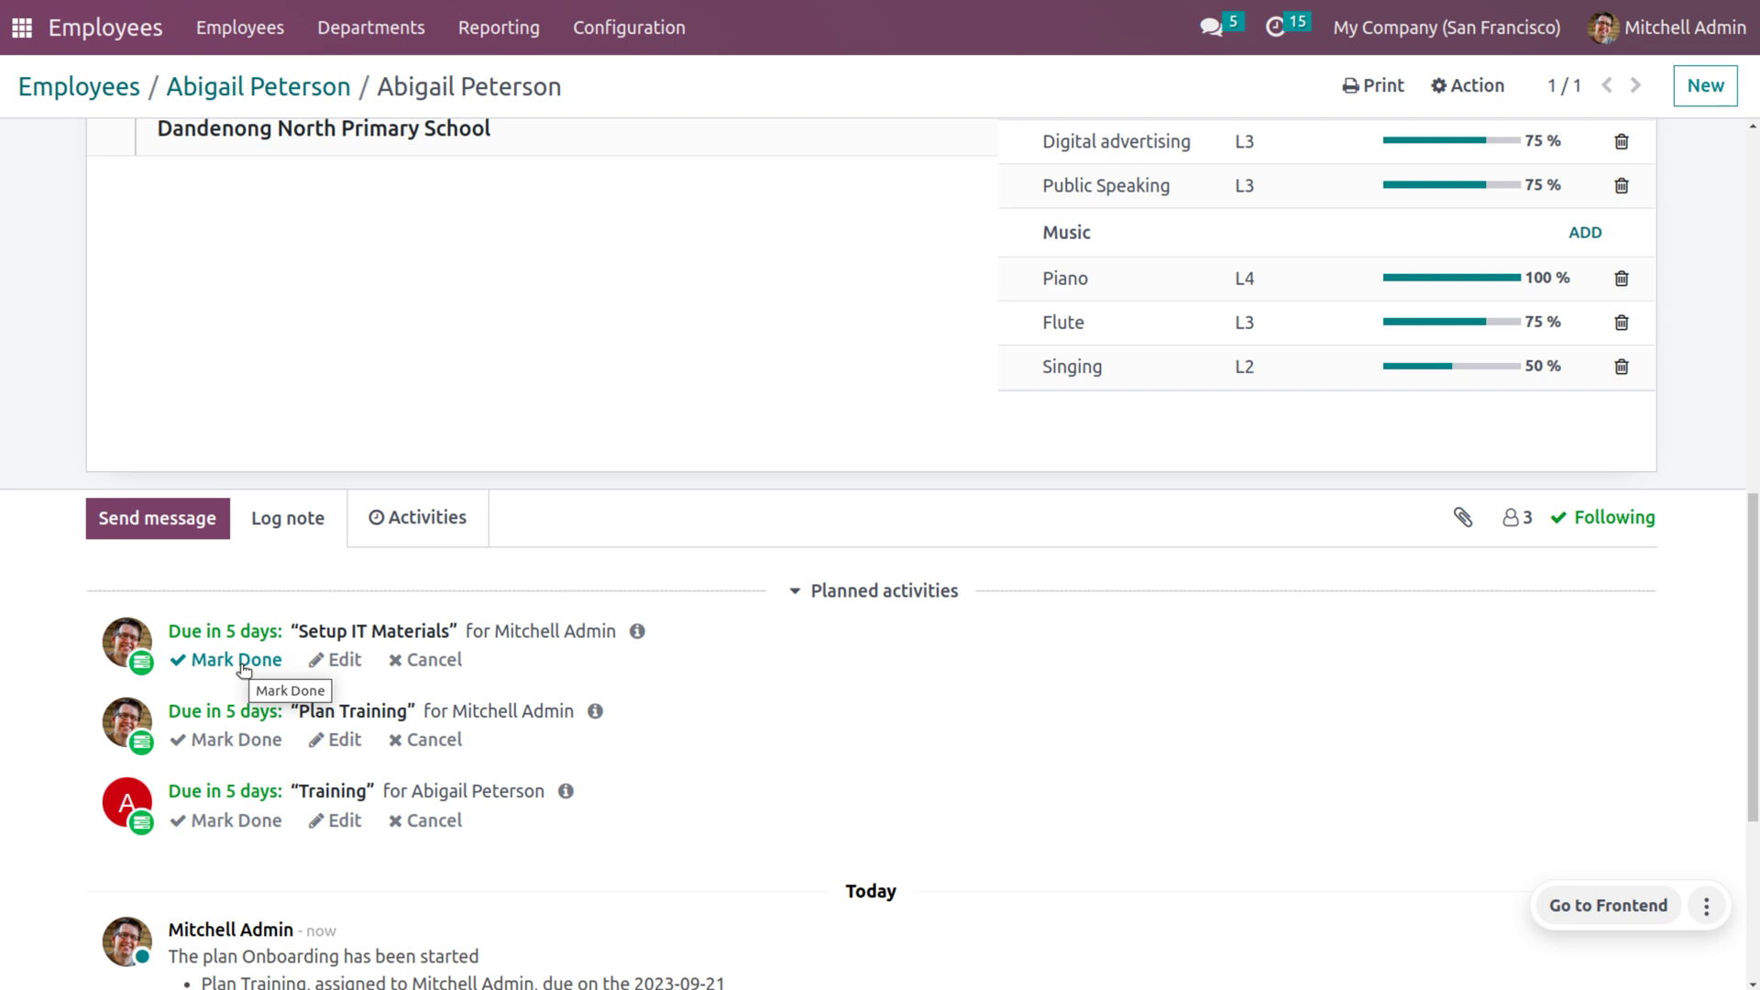
Mark Setup IT Materials done with feedback that setup is done, then mark Plan Training done.
{"action": "left_click", "coordinate": [244, 670]}
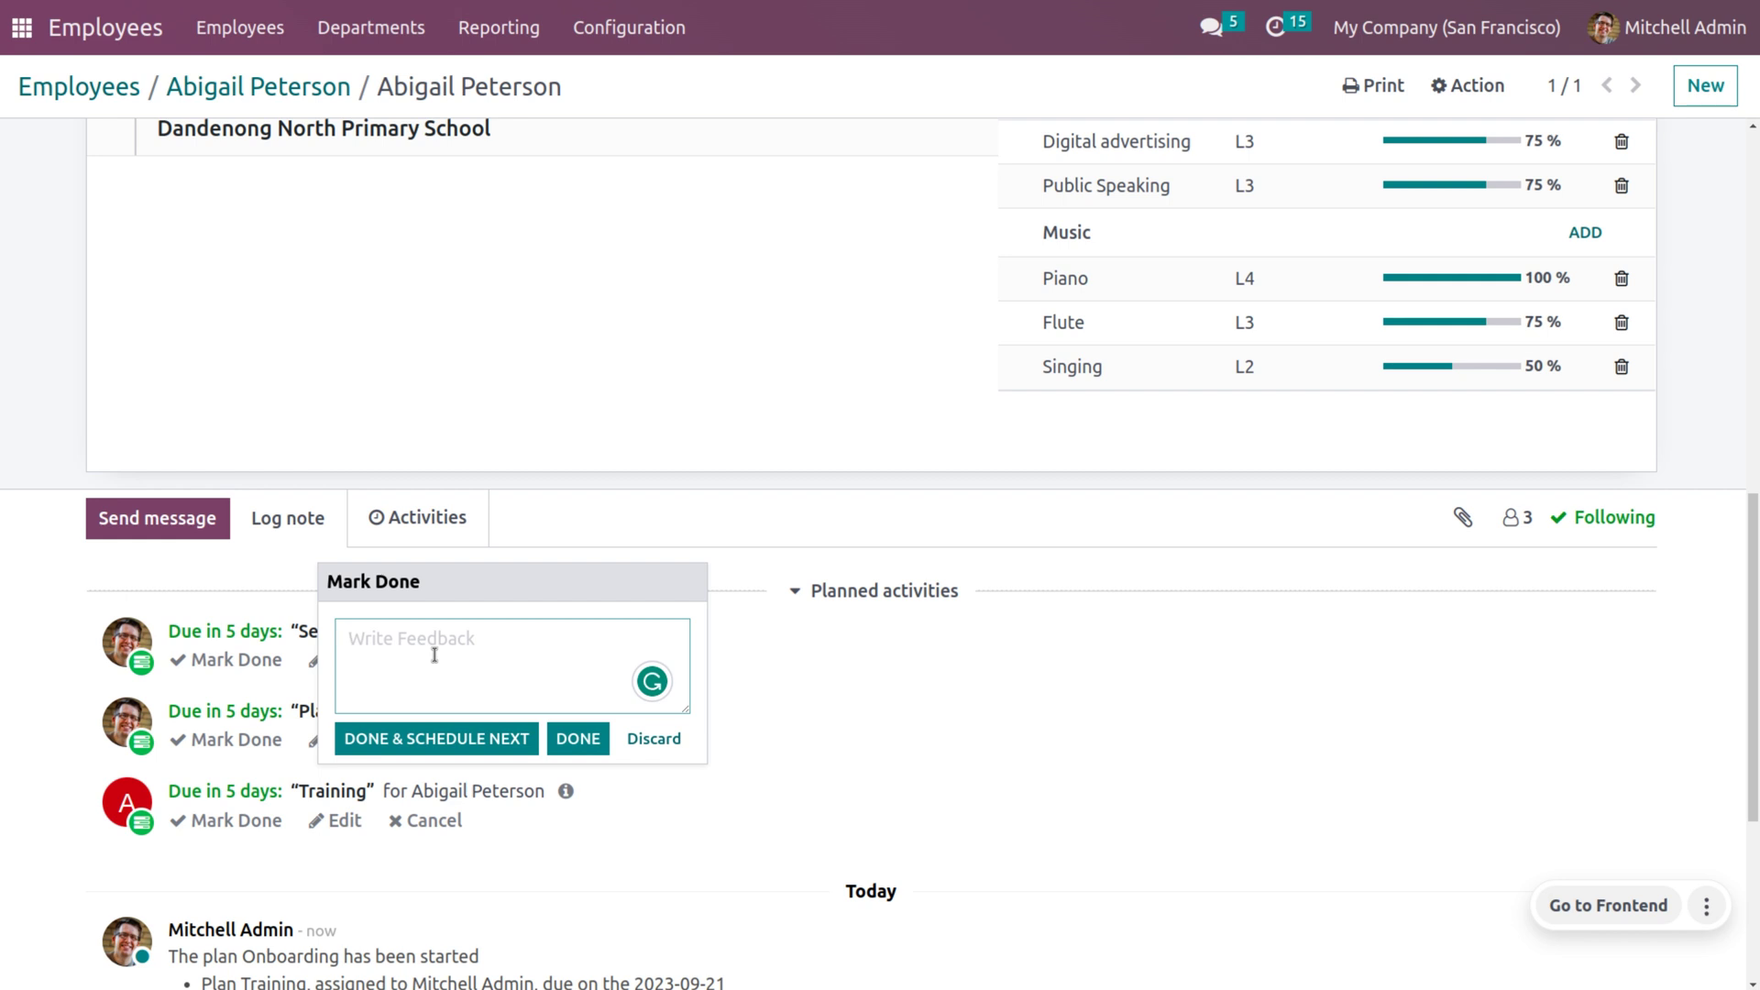
{"action": "type", "text": "seti"}
{"action": "key", "text": "BackSpace"}
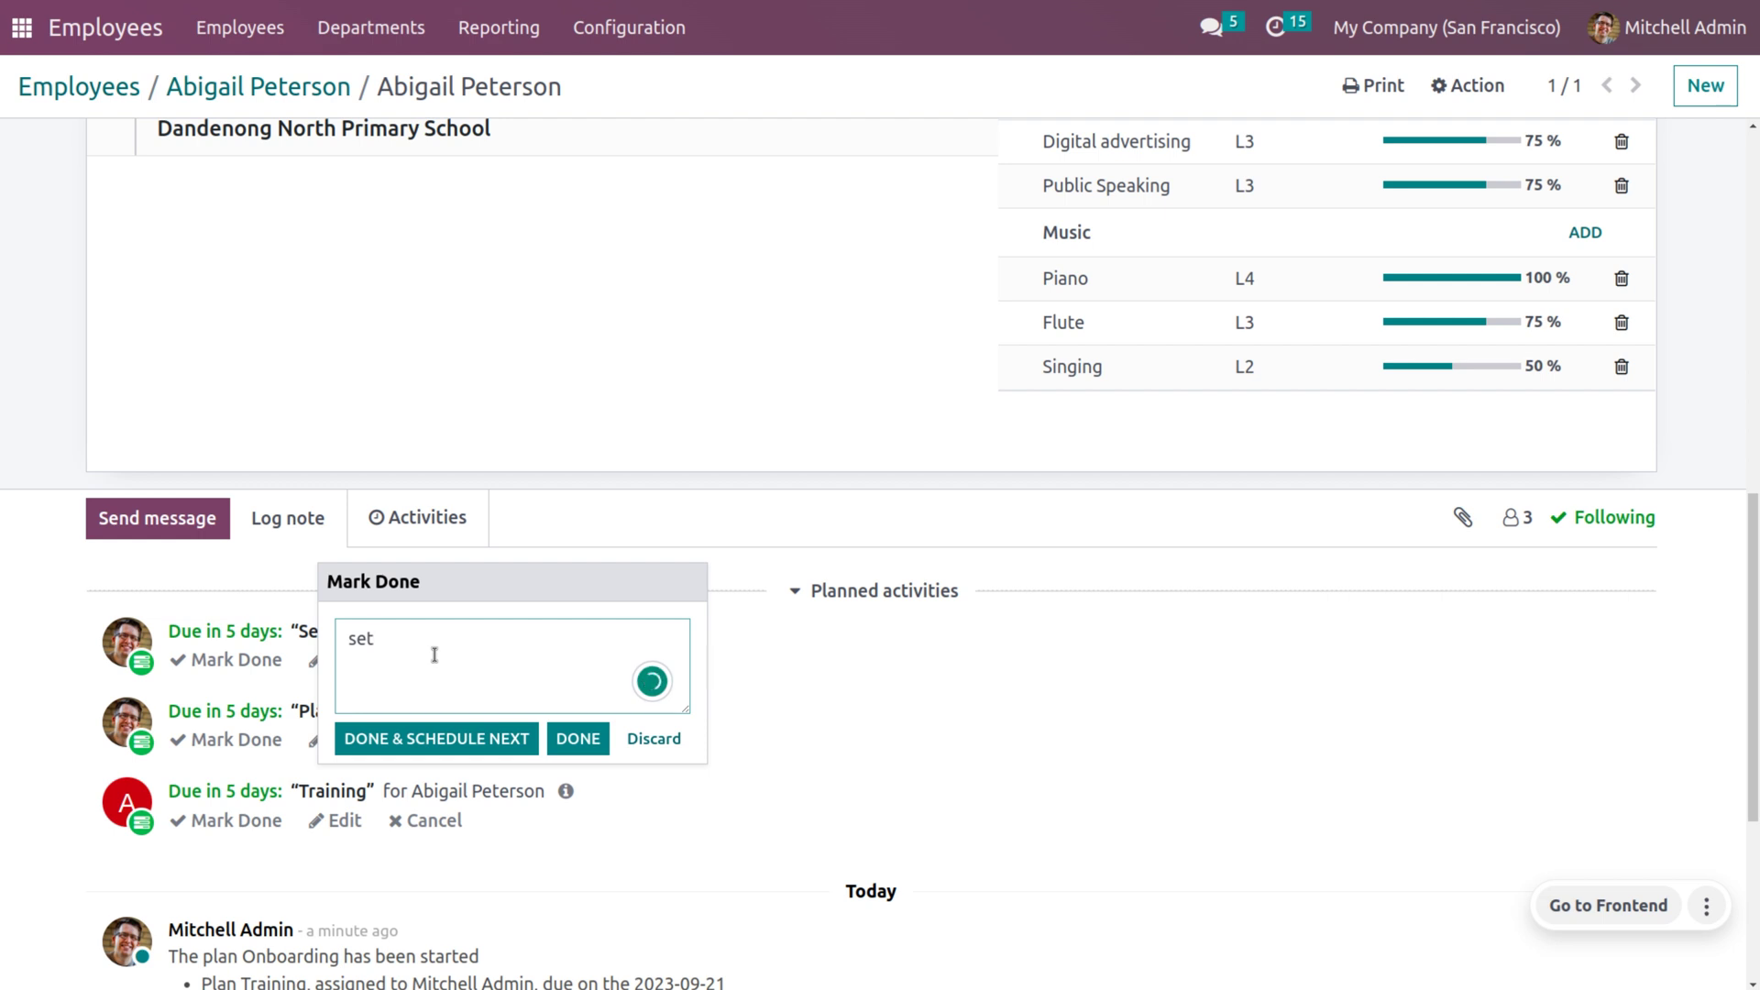
{"action": "type", "text": "up has done"}
{"action": "left_click", "coordinate": [575, 739]}
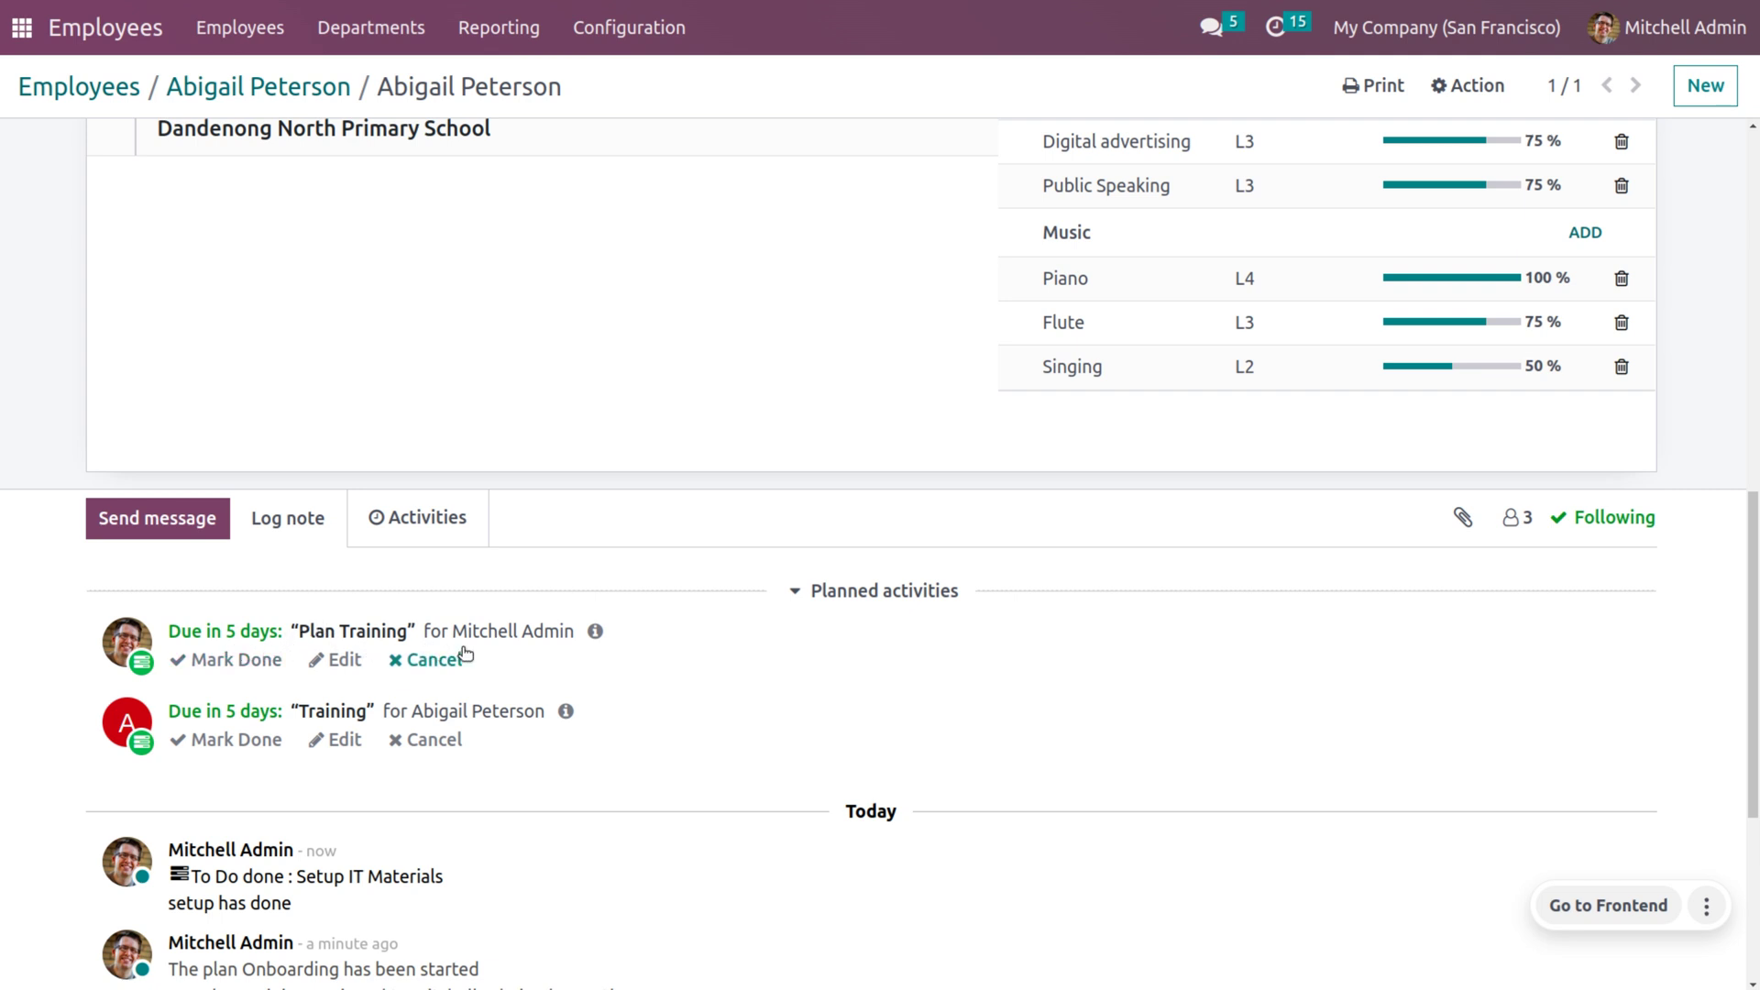
{"action": "left_click", "coordinate": [245, 662]}
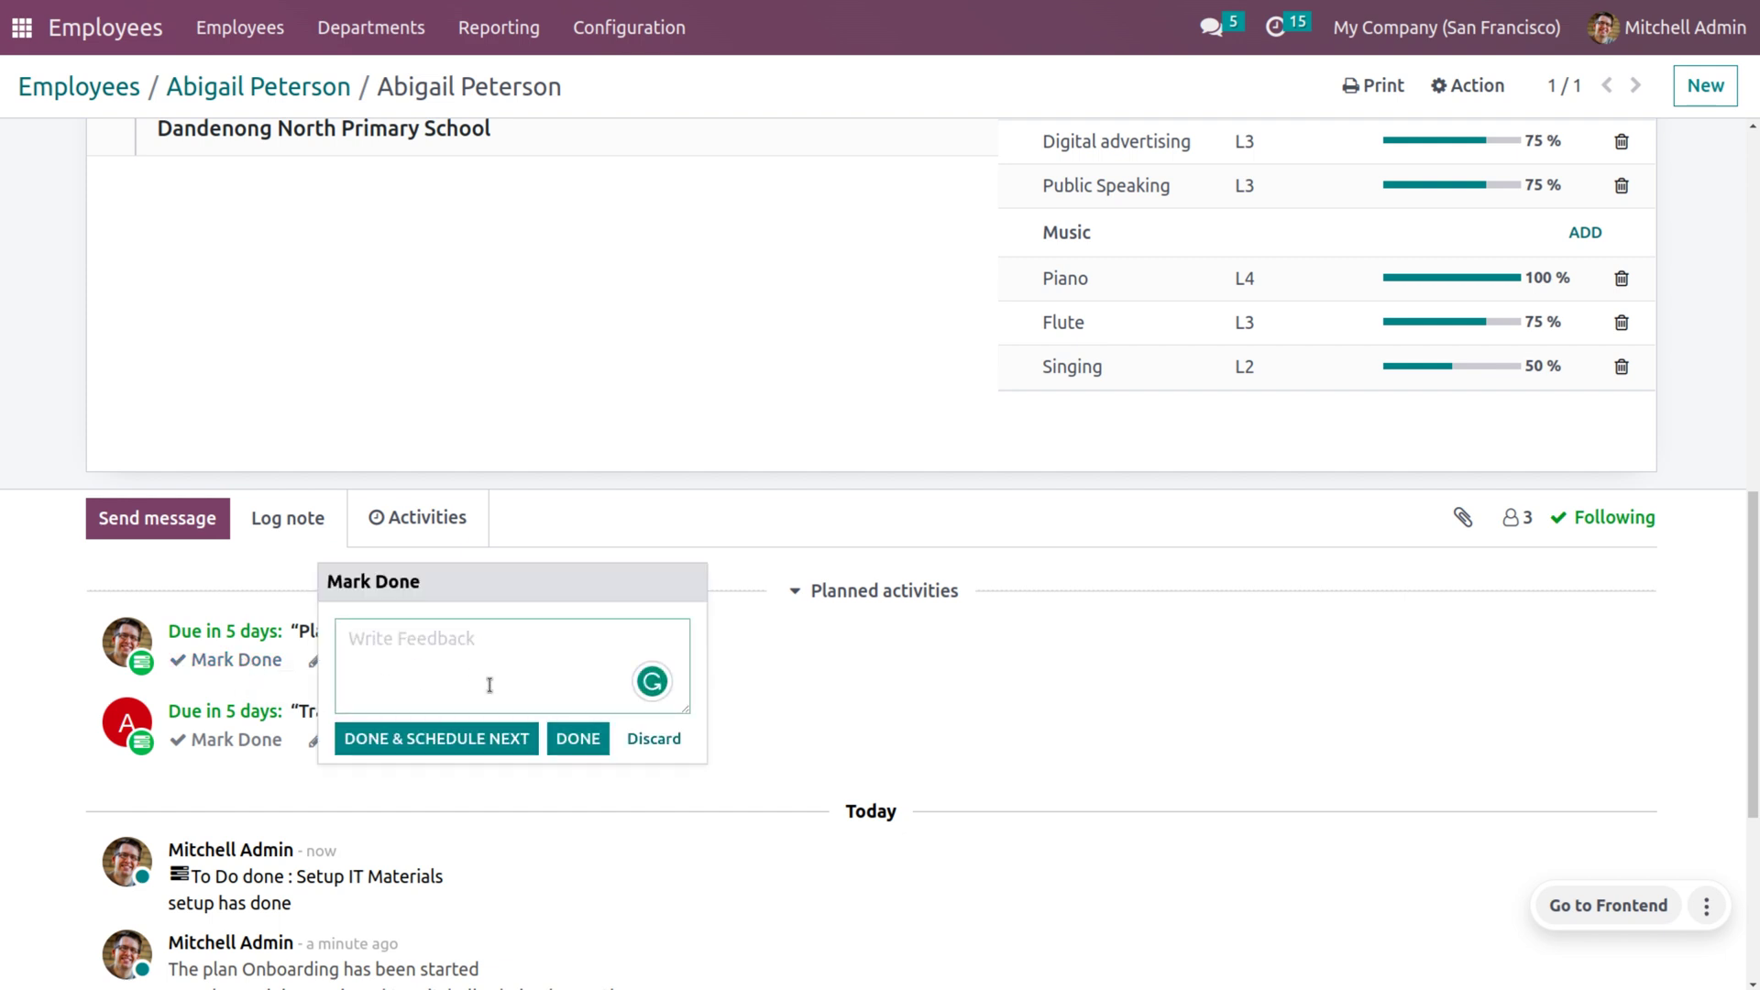
{"action": "left_click", "coordinate": [577, 739]}
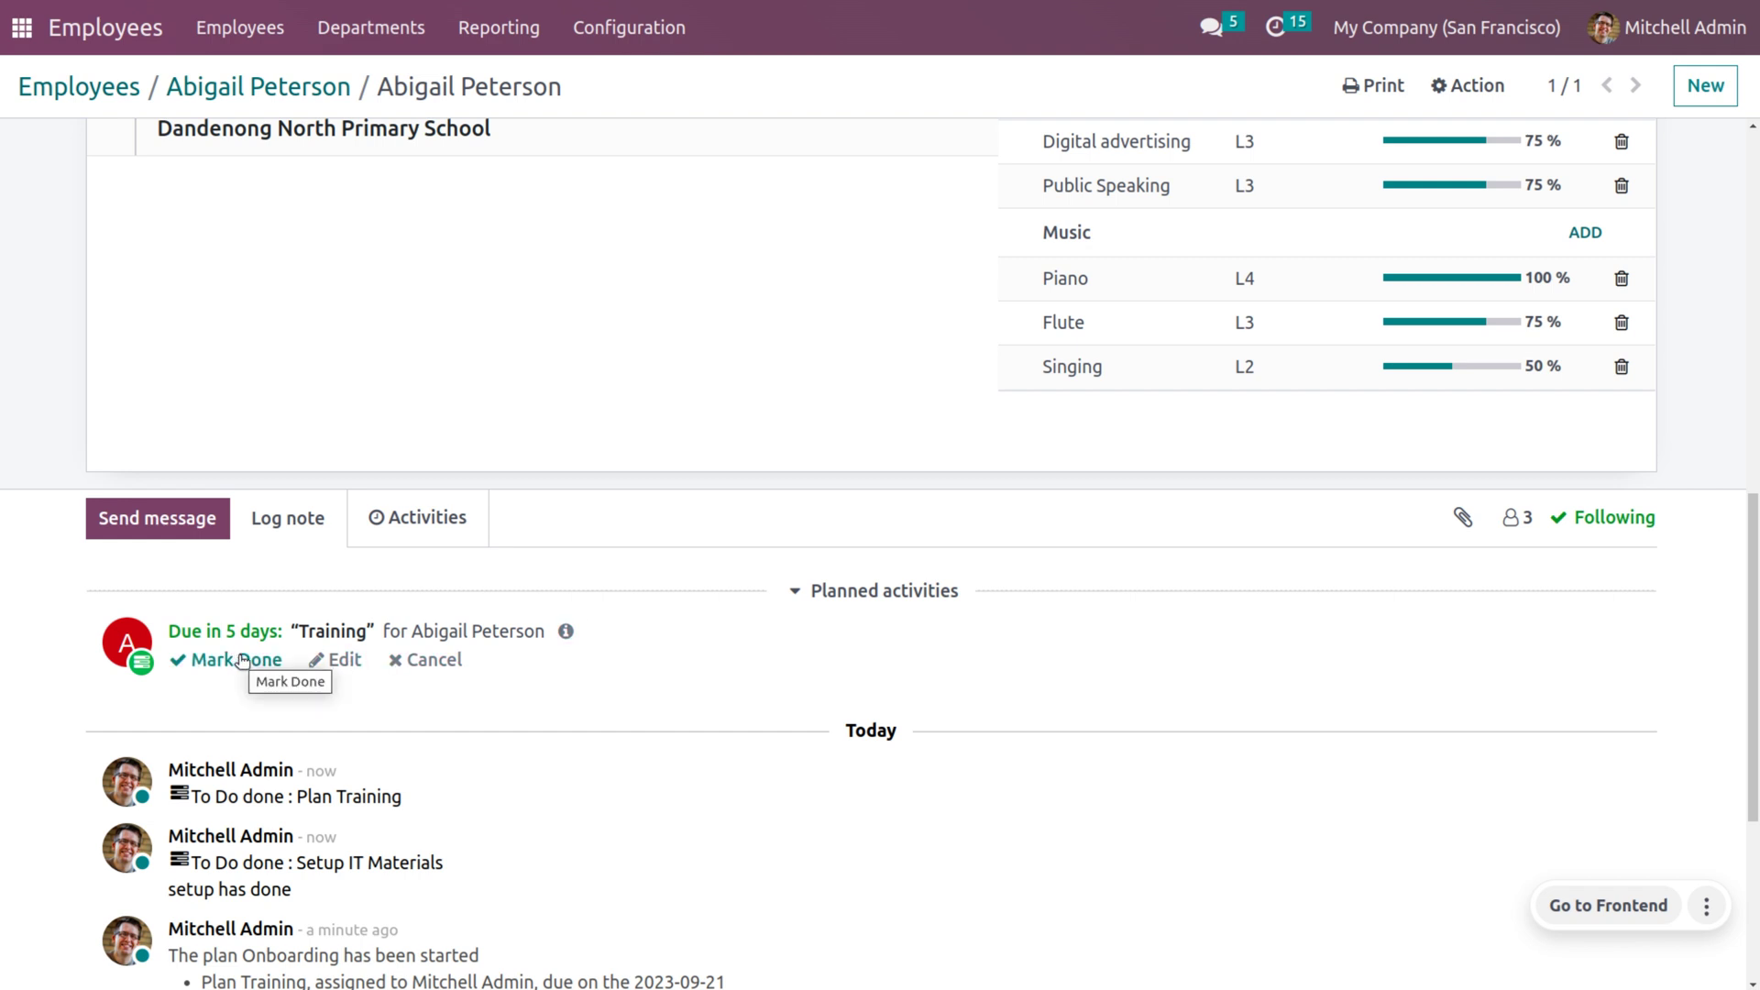
Mark the Training activity done with feedback 'training completed', discarding a misspelled first attempt.
{"action": "left_click", "coordinate": [242, 660]}
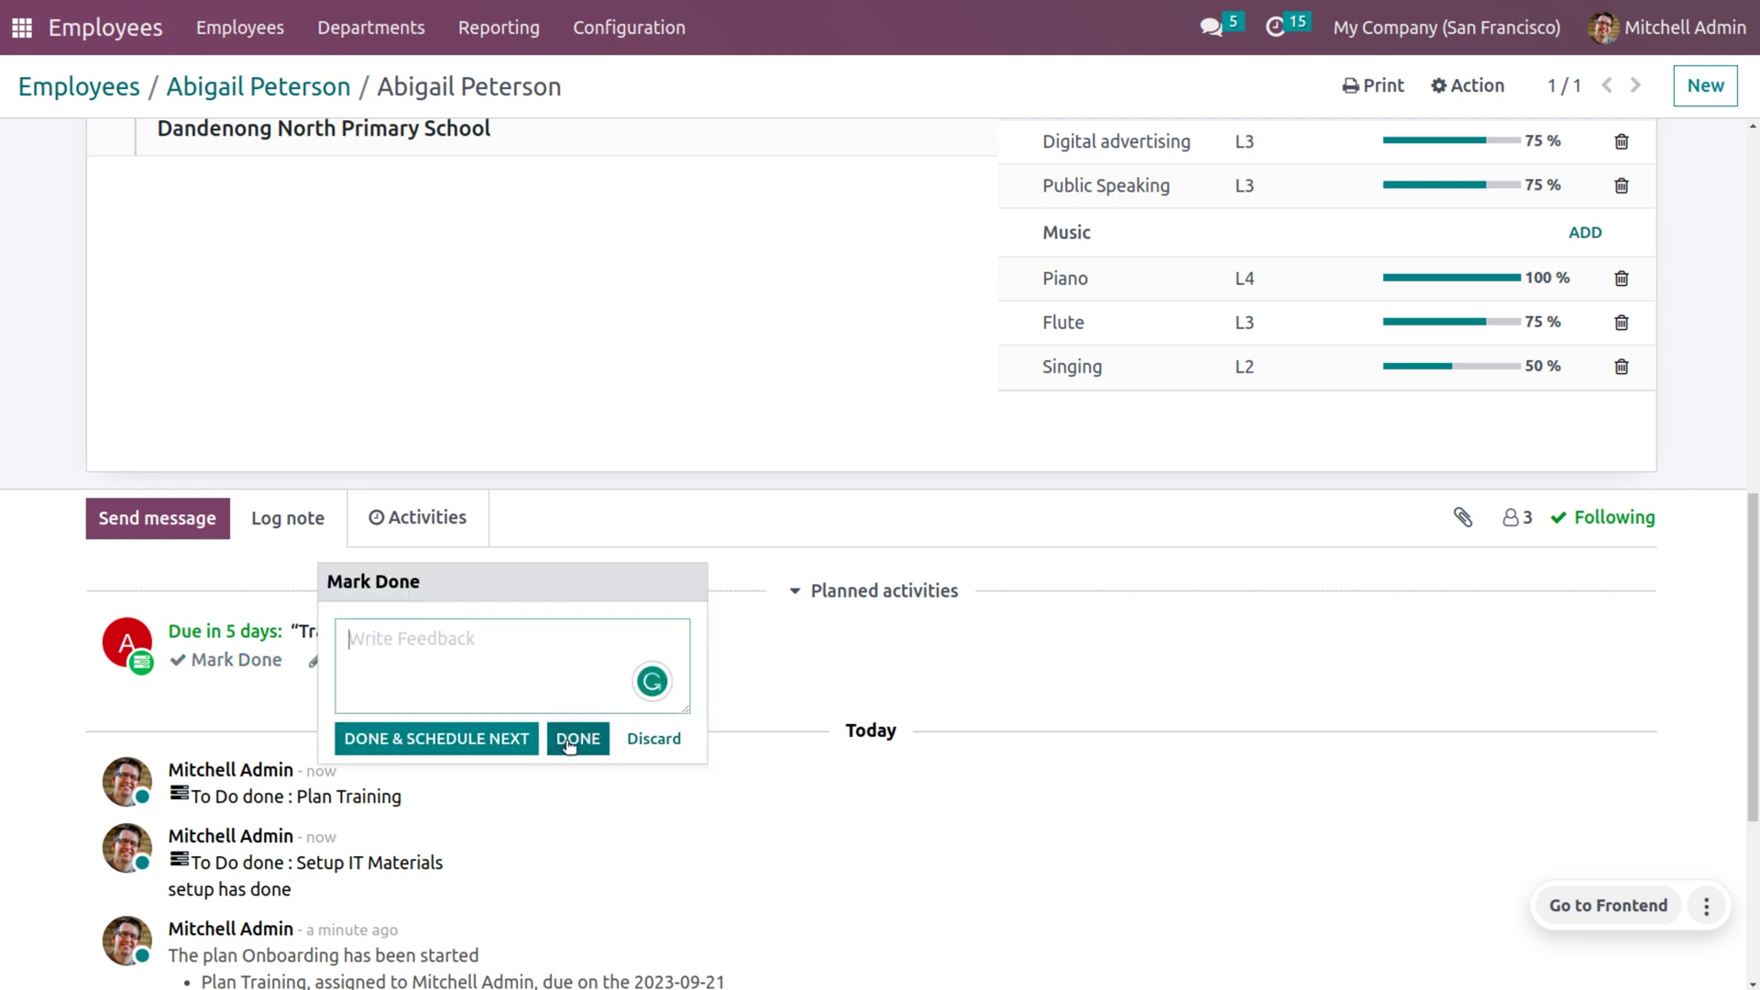
{"action": "type", "text": "tra"}
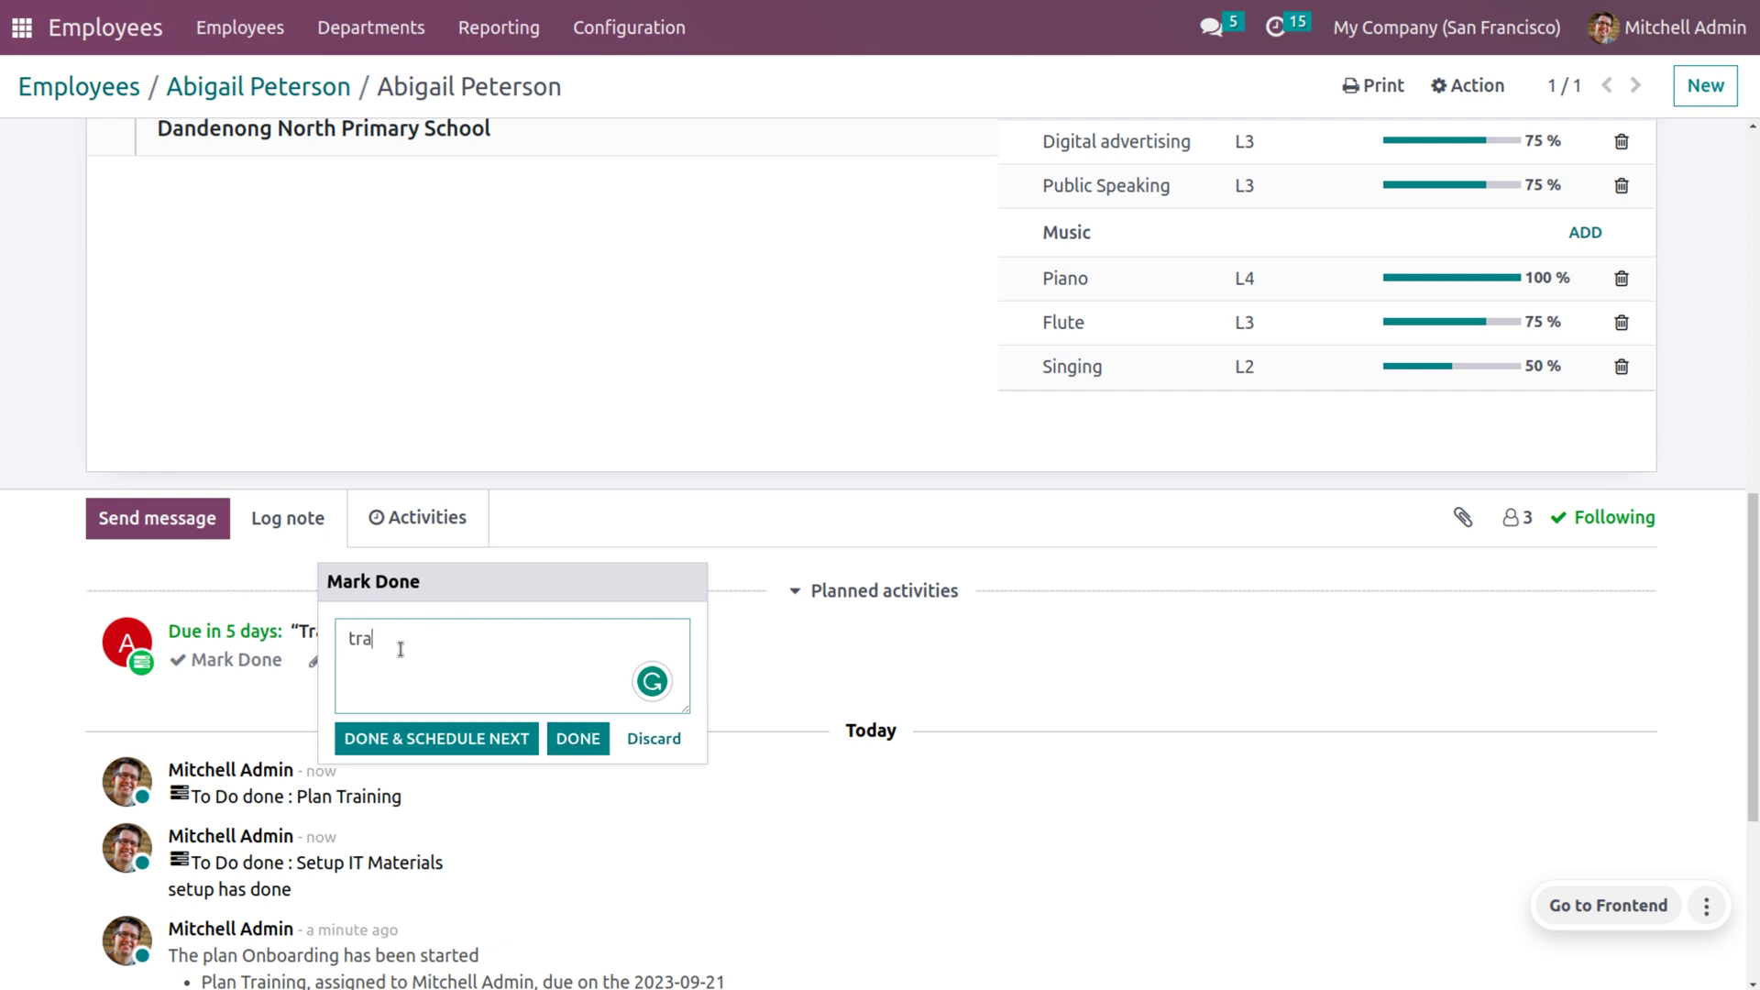
{"action": "type", "text": "ning complete"}
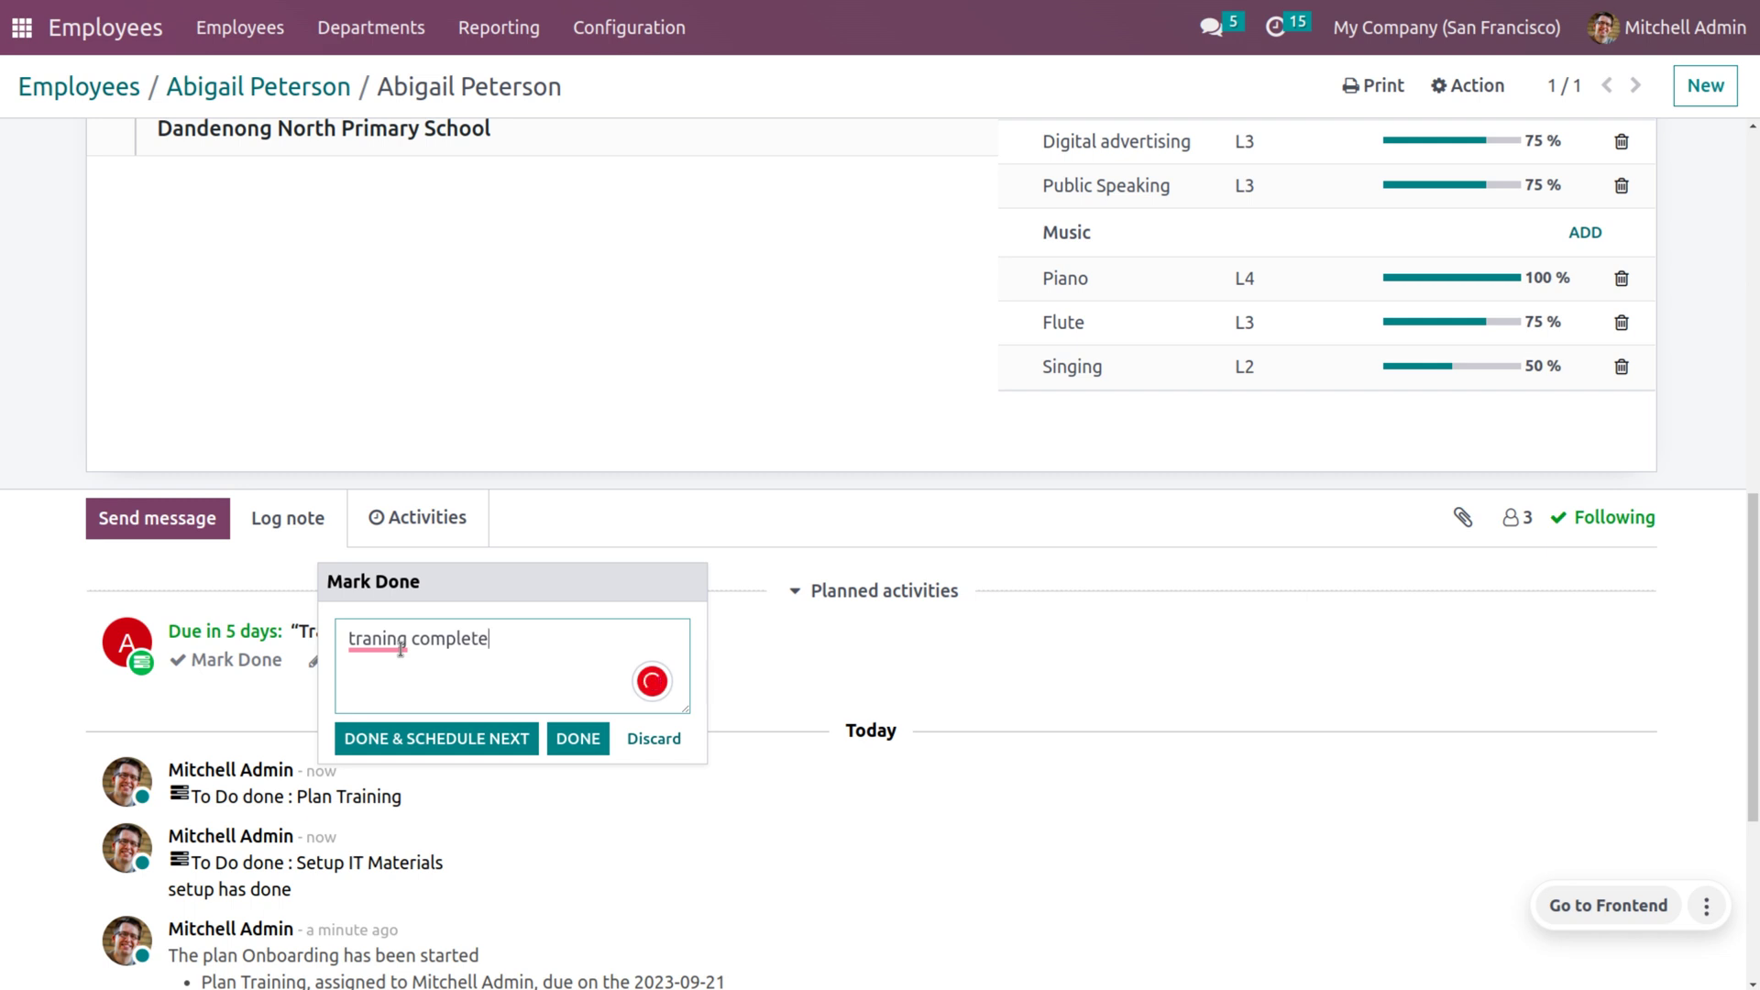
{"action": "type", "text": "d"}
{"action": "mouse_move", "coordinate": [400, 646]}
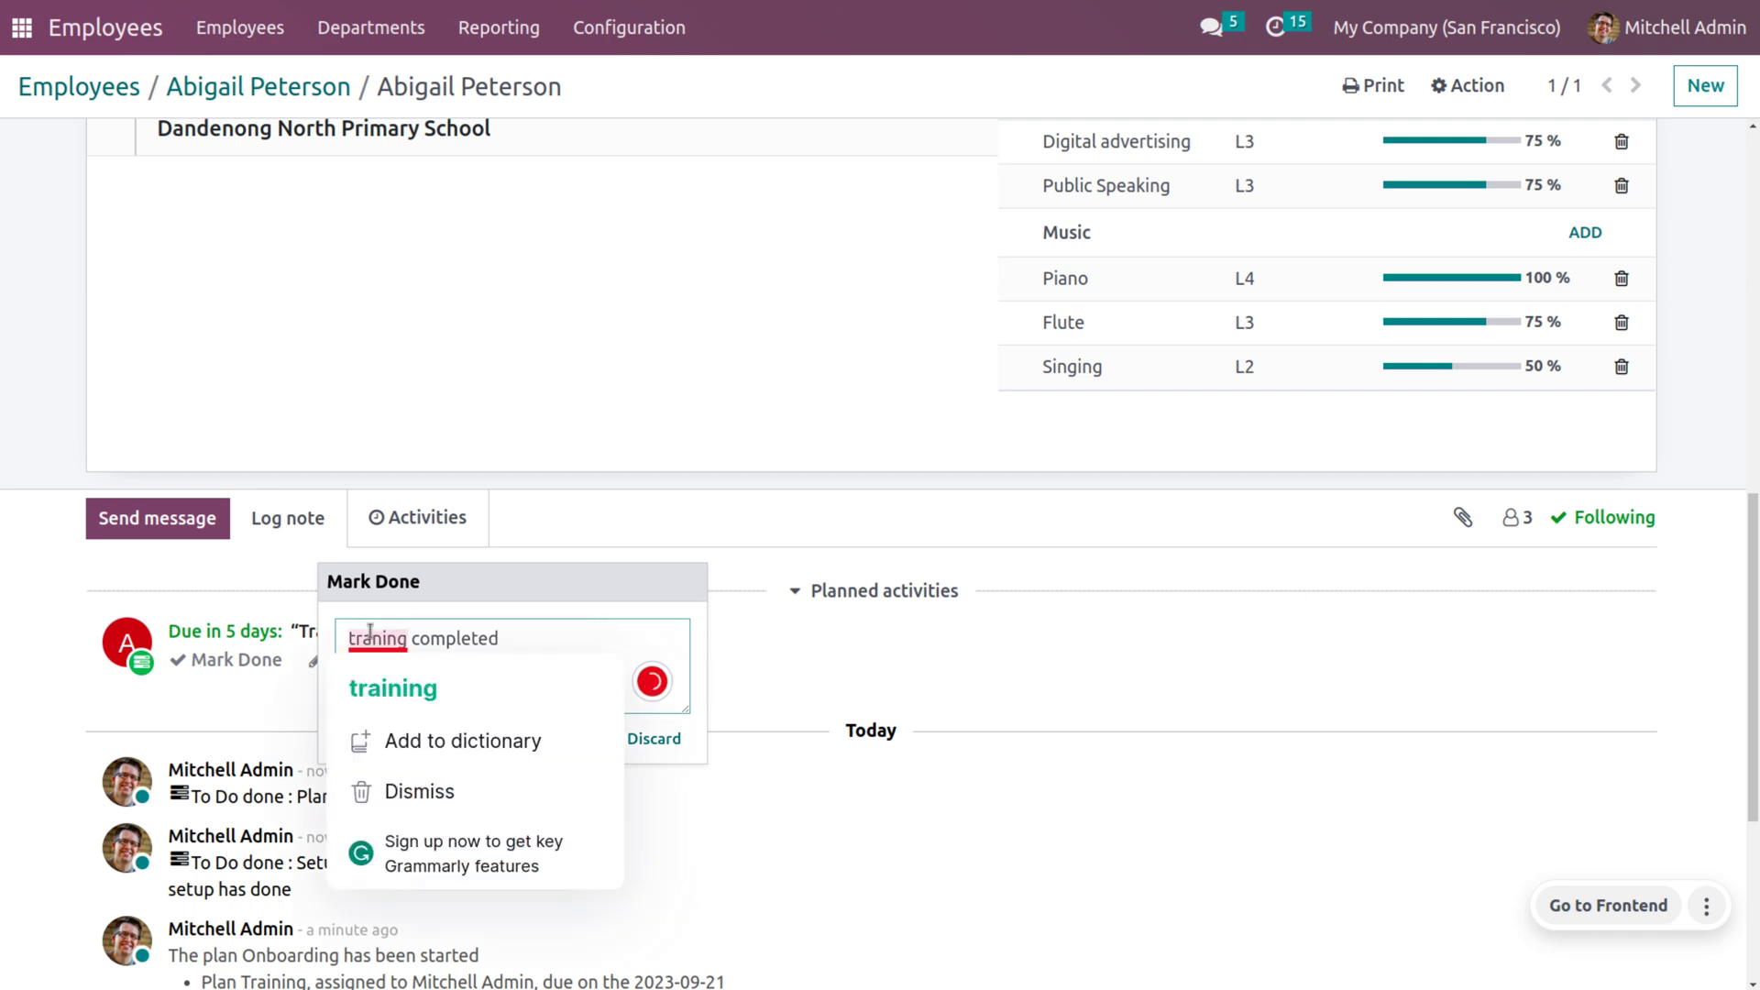
{"action": "left_click", "coordinate": [400, 683]}
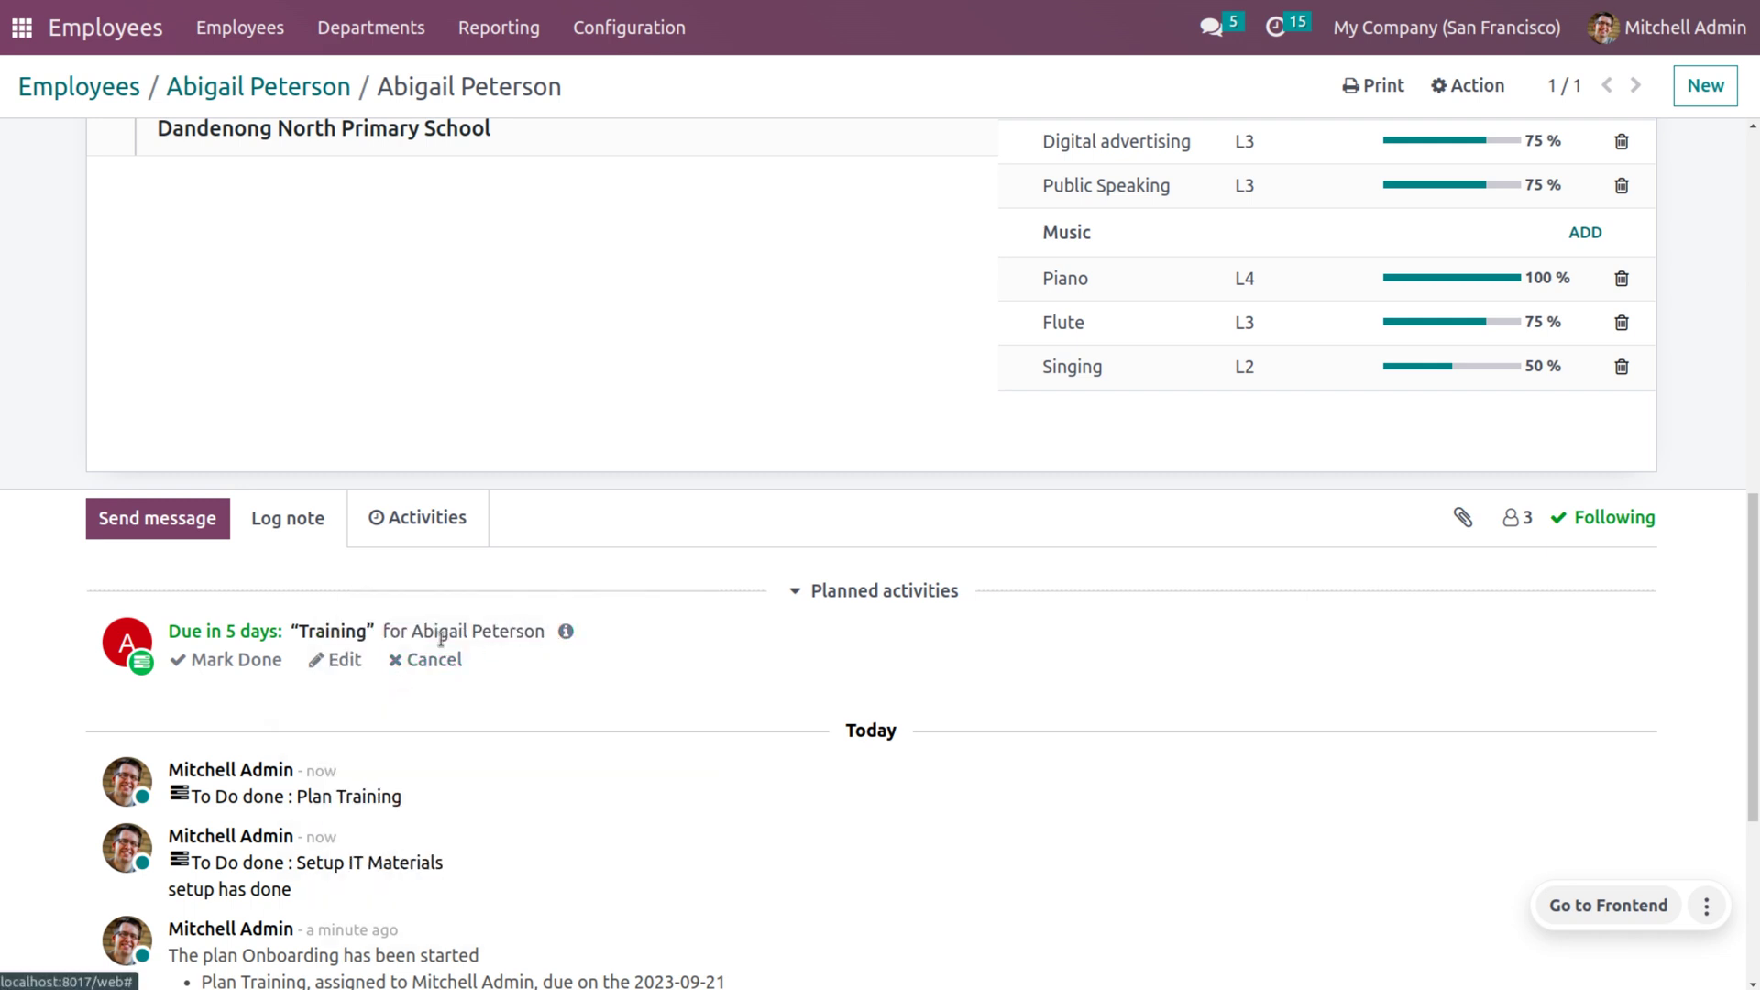
{"action": "left_click", "coordinate": [263, 660]}
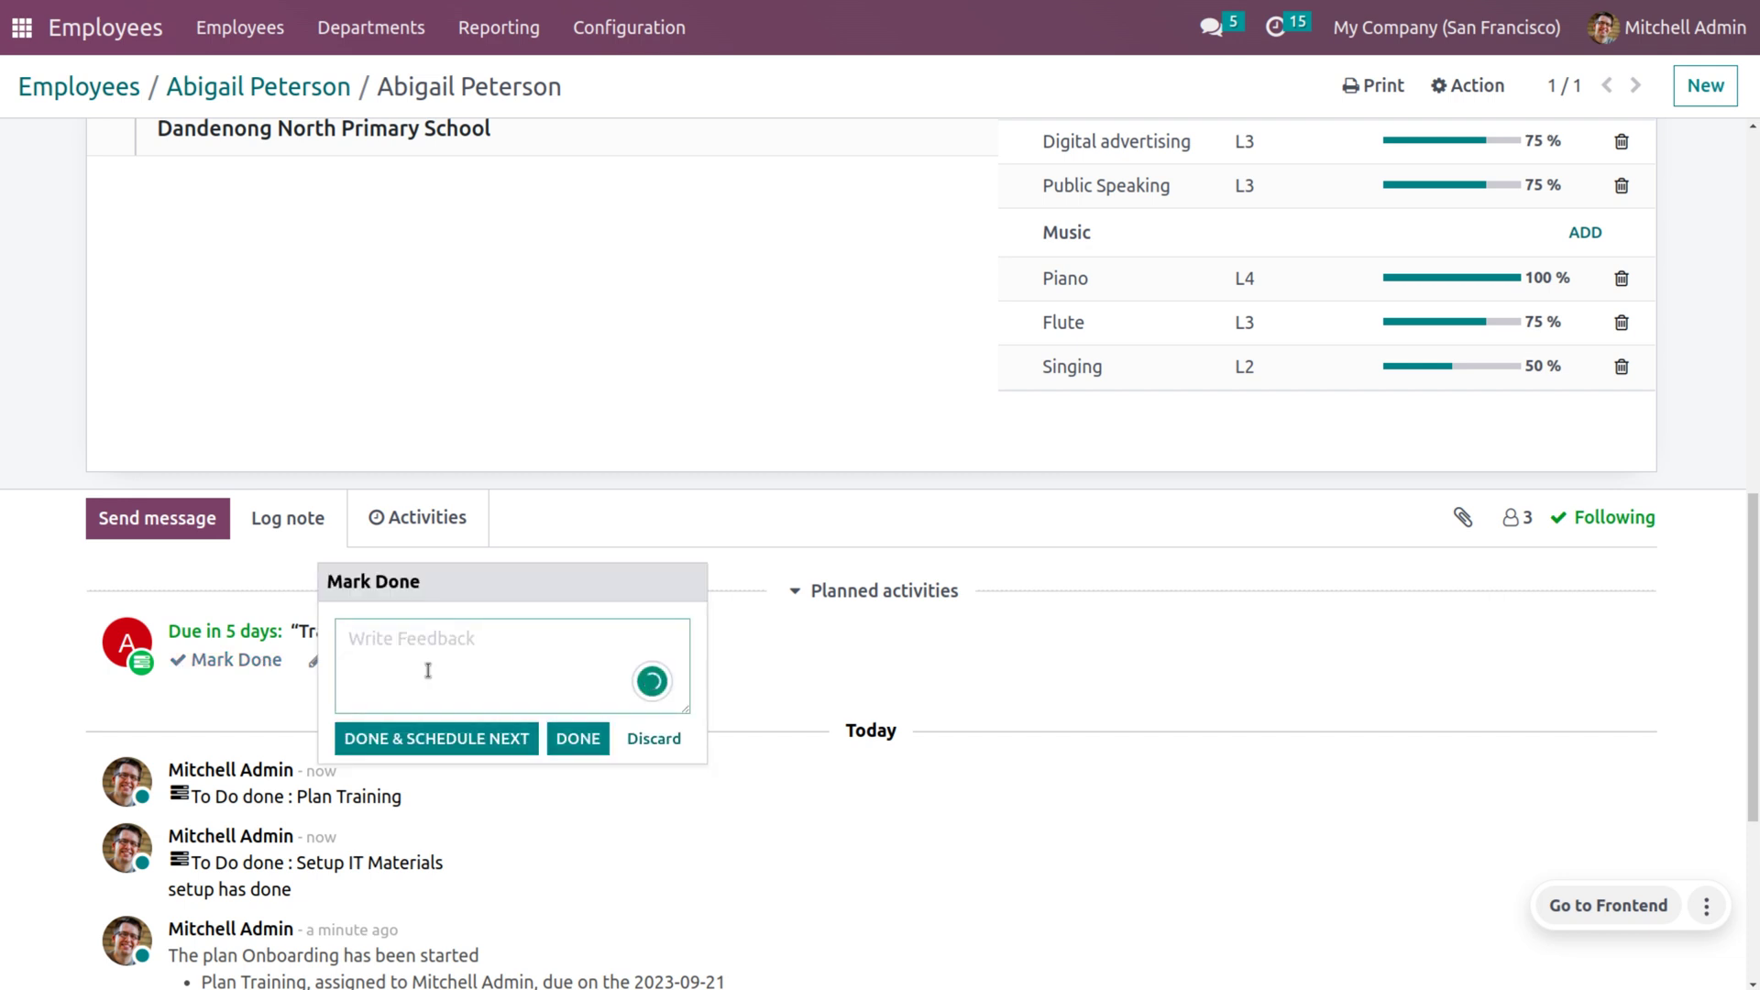
{"action": "type", "text": "training completed"}
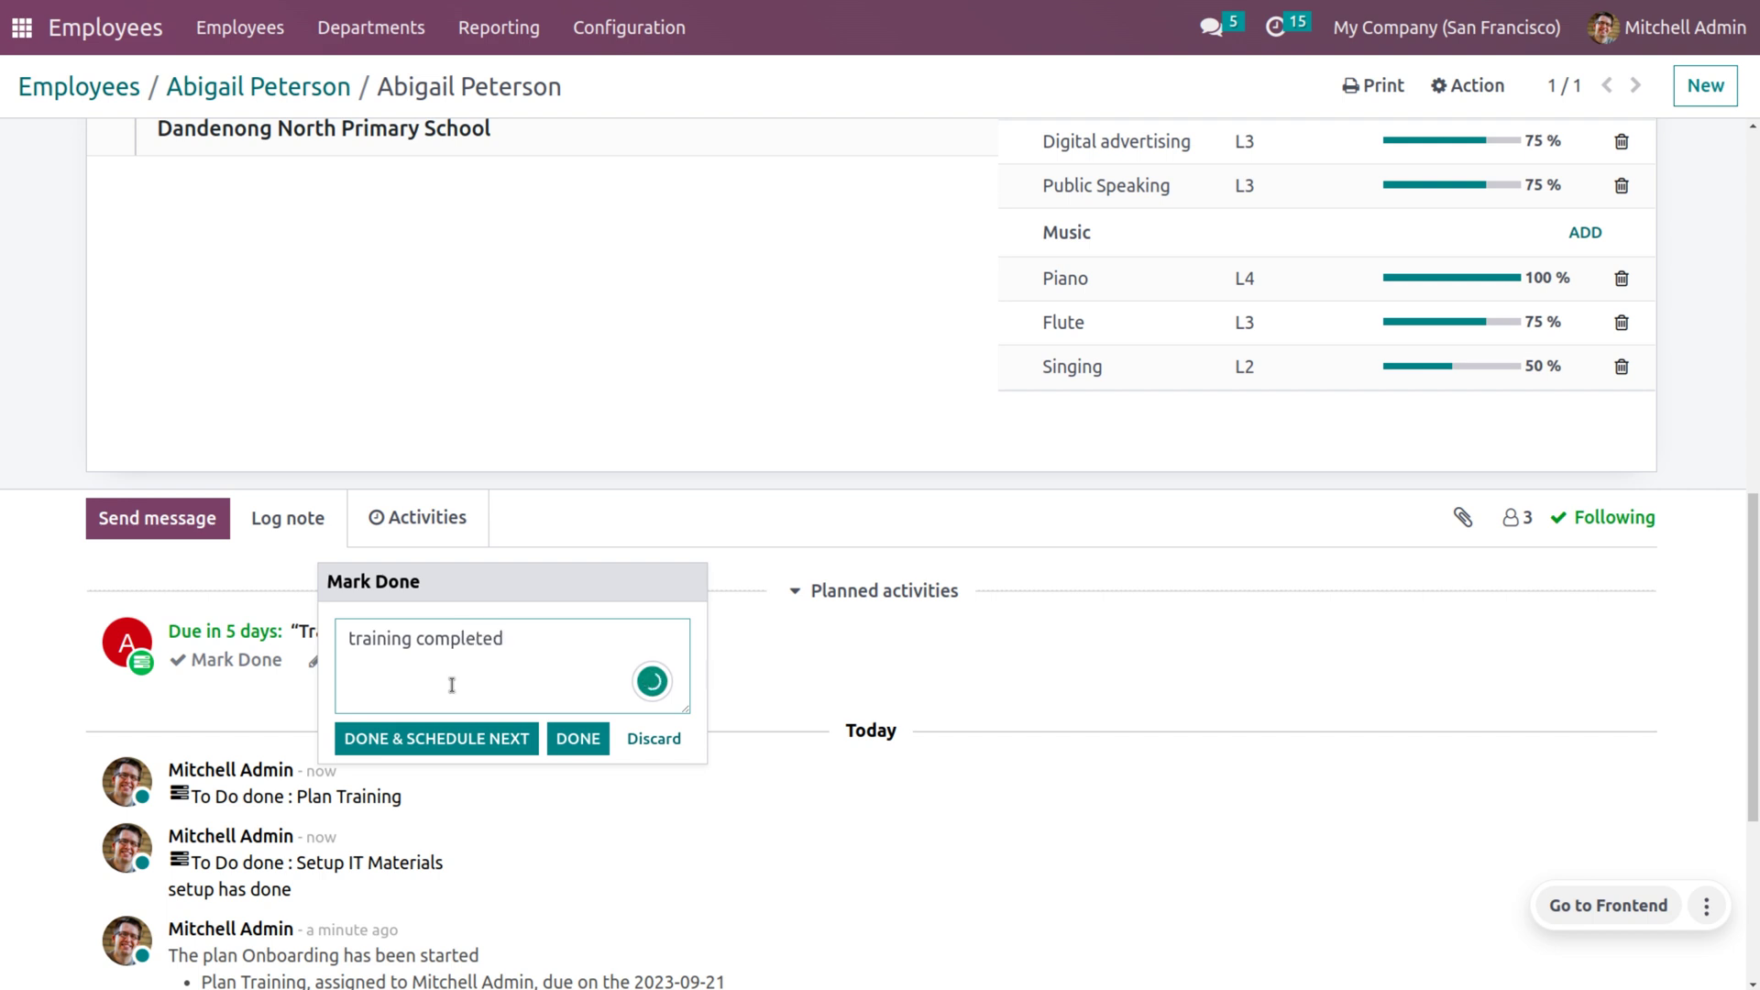
{"action": "left_click", "coordinate": [577, 741]}
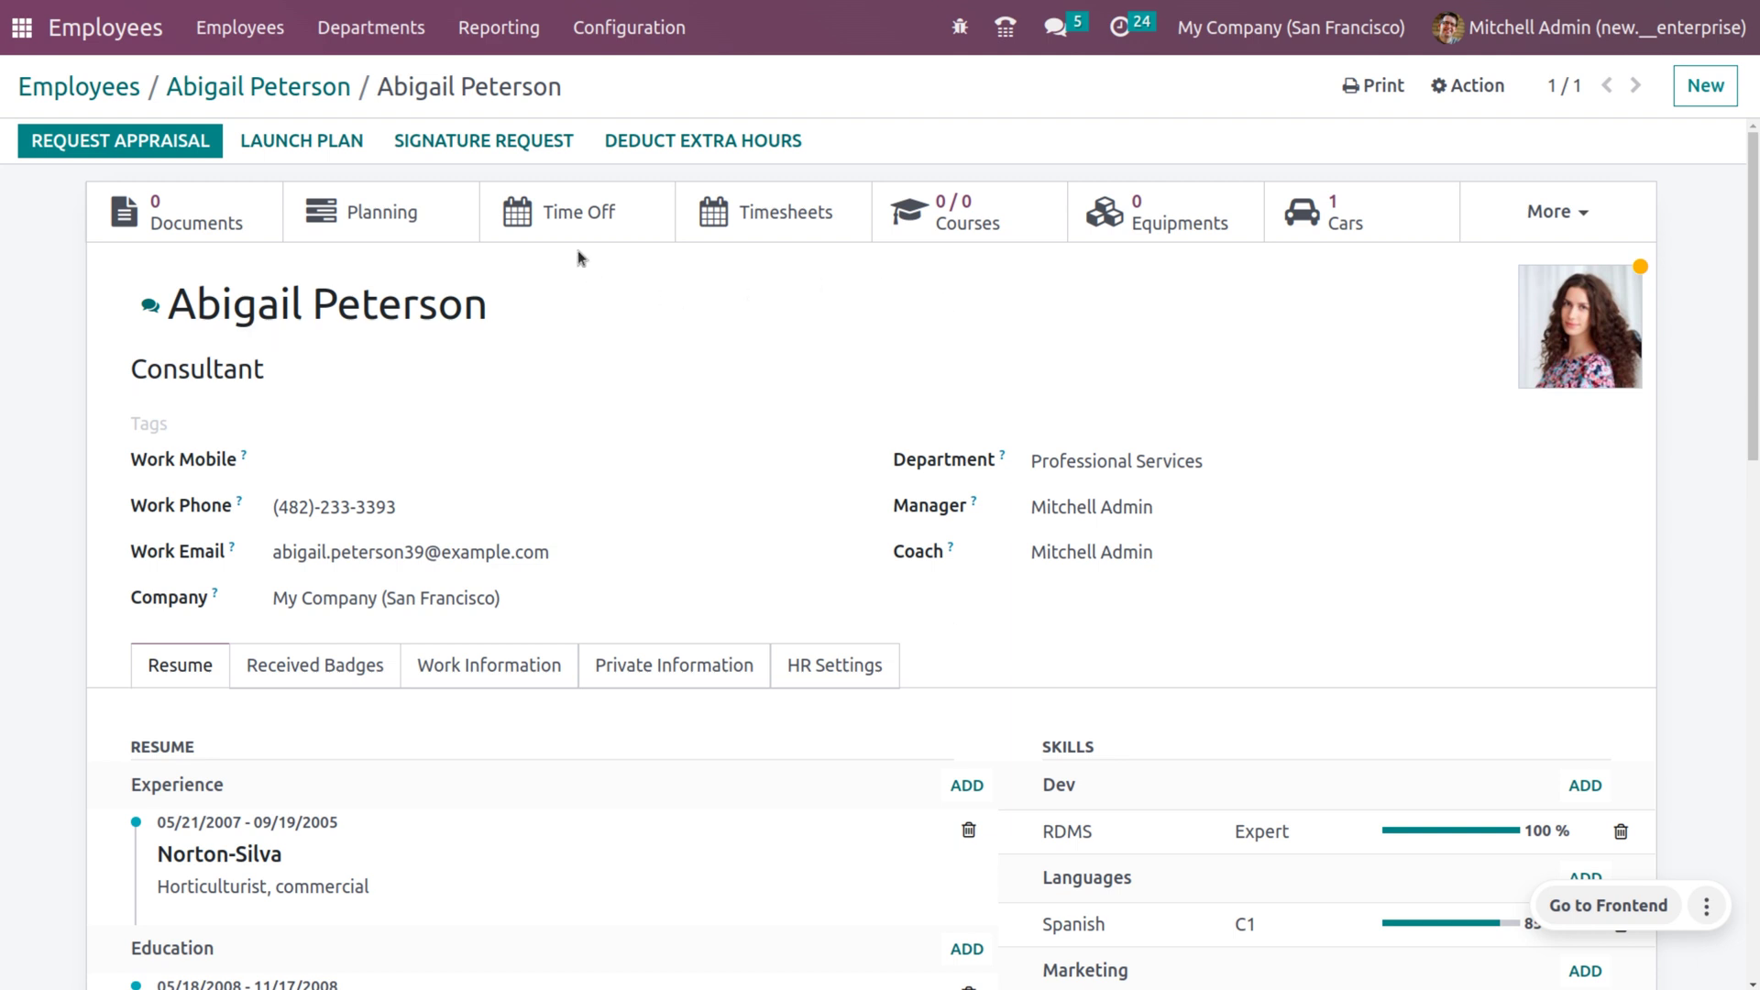
Start a Signature Request from the employee form's header.
{"action": "left_click", "coordinate": [462, 147]}
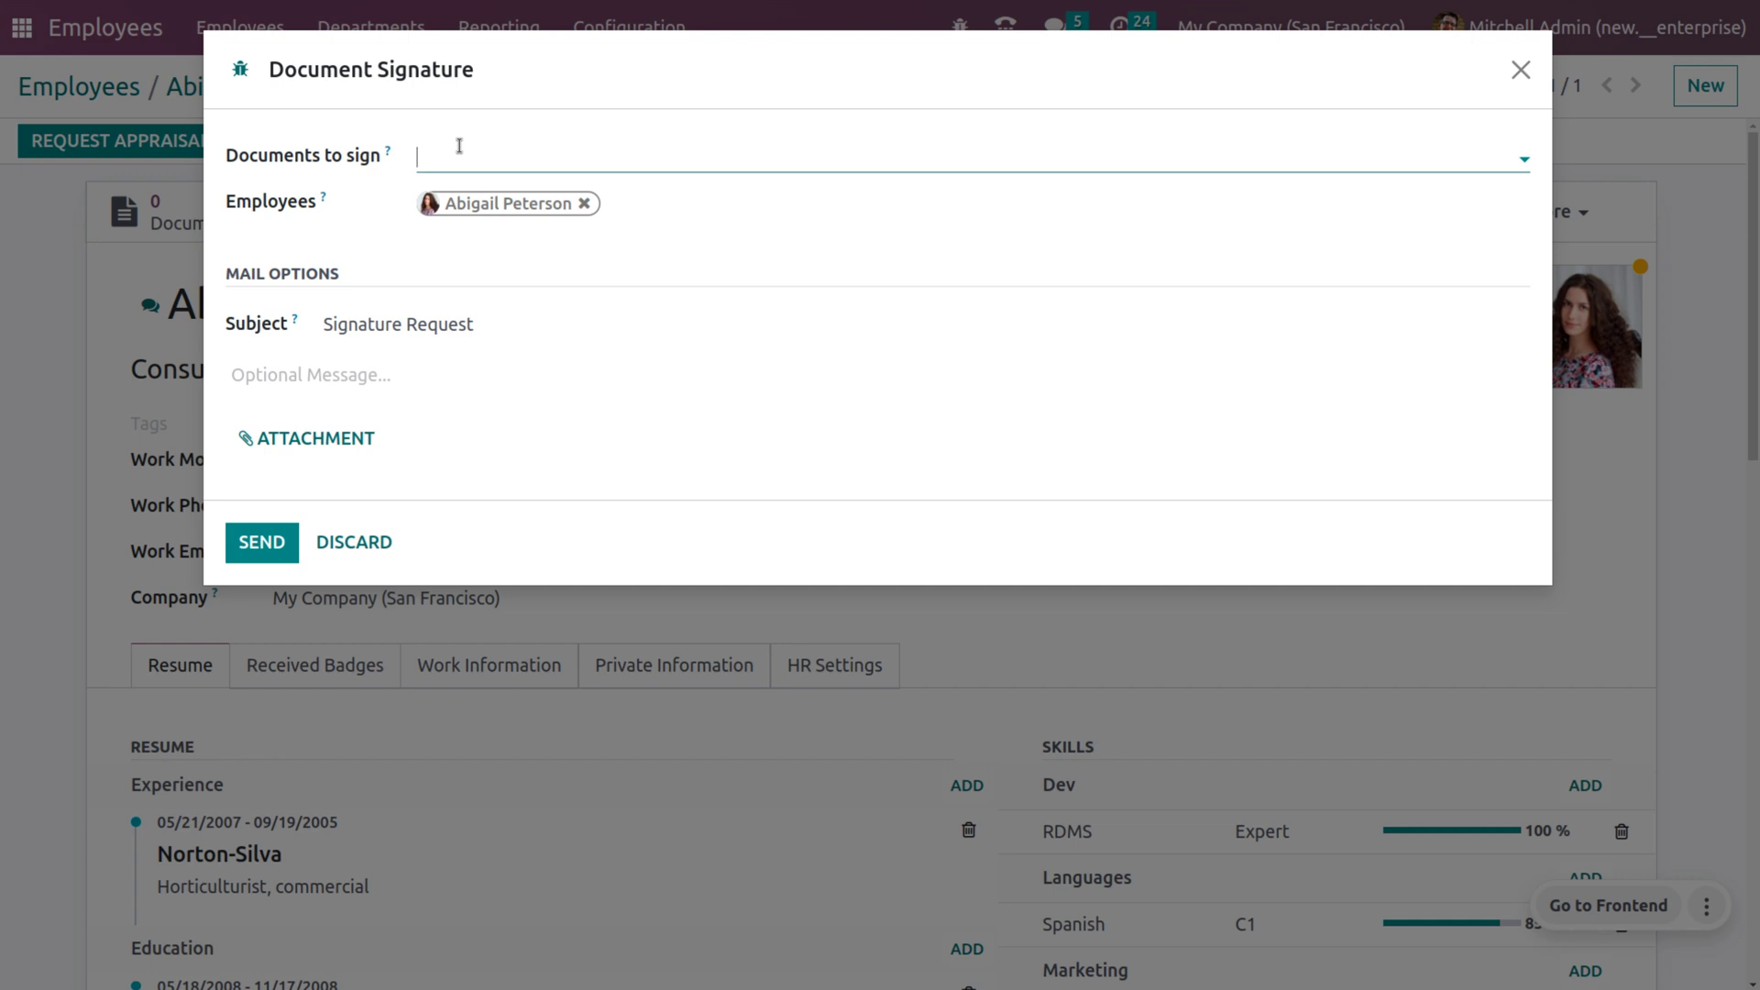
Send Employee Termination.pdf for signature, assigning the employee the Employee role.
{"action": "left_click", "coordinate": [460, 147]}
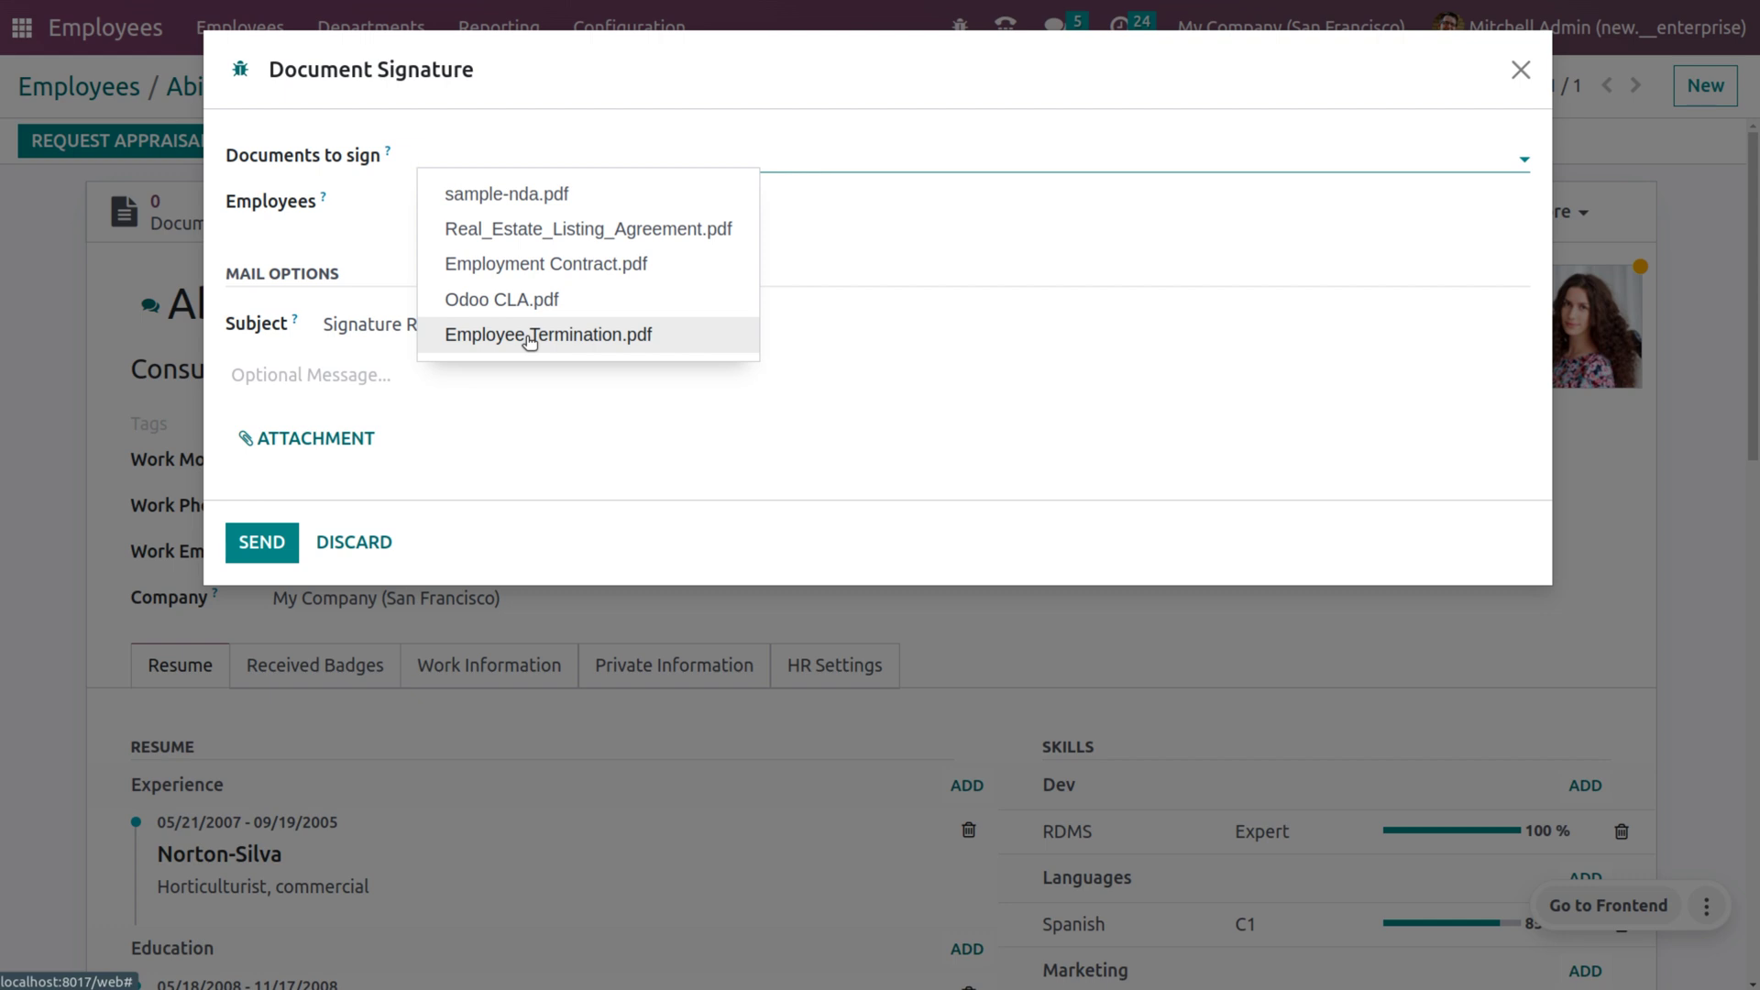
{"action": "left_click", "coordinate": [530, 338]}
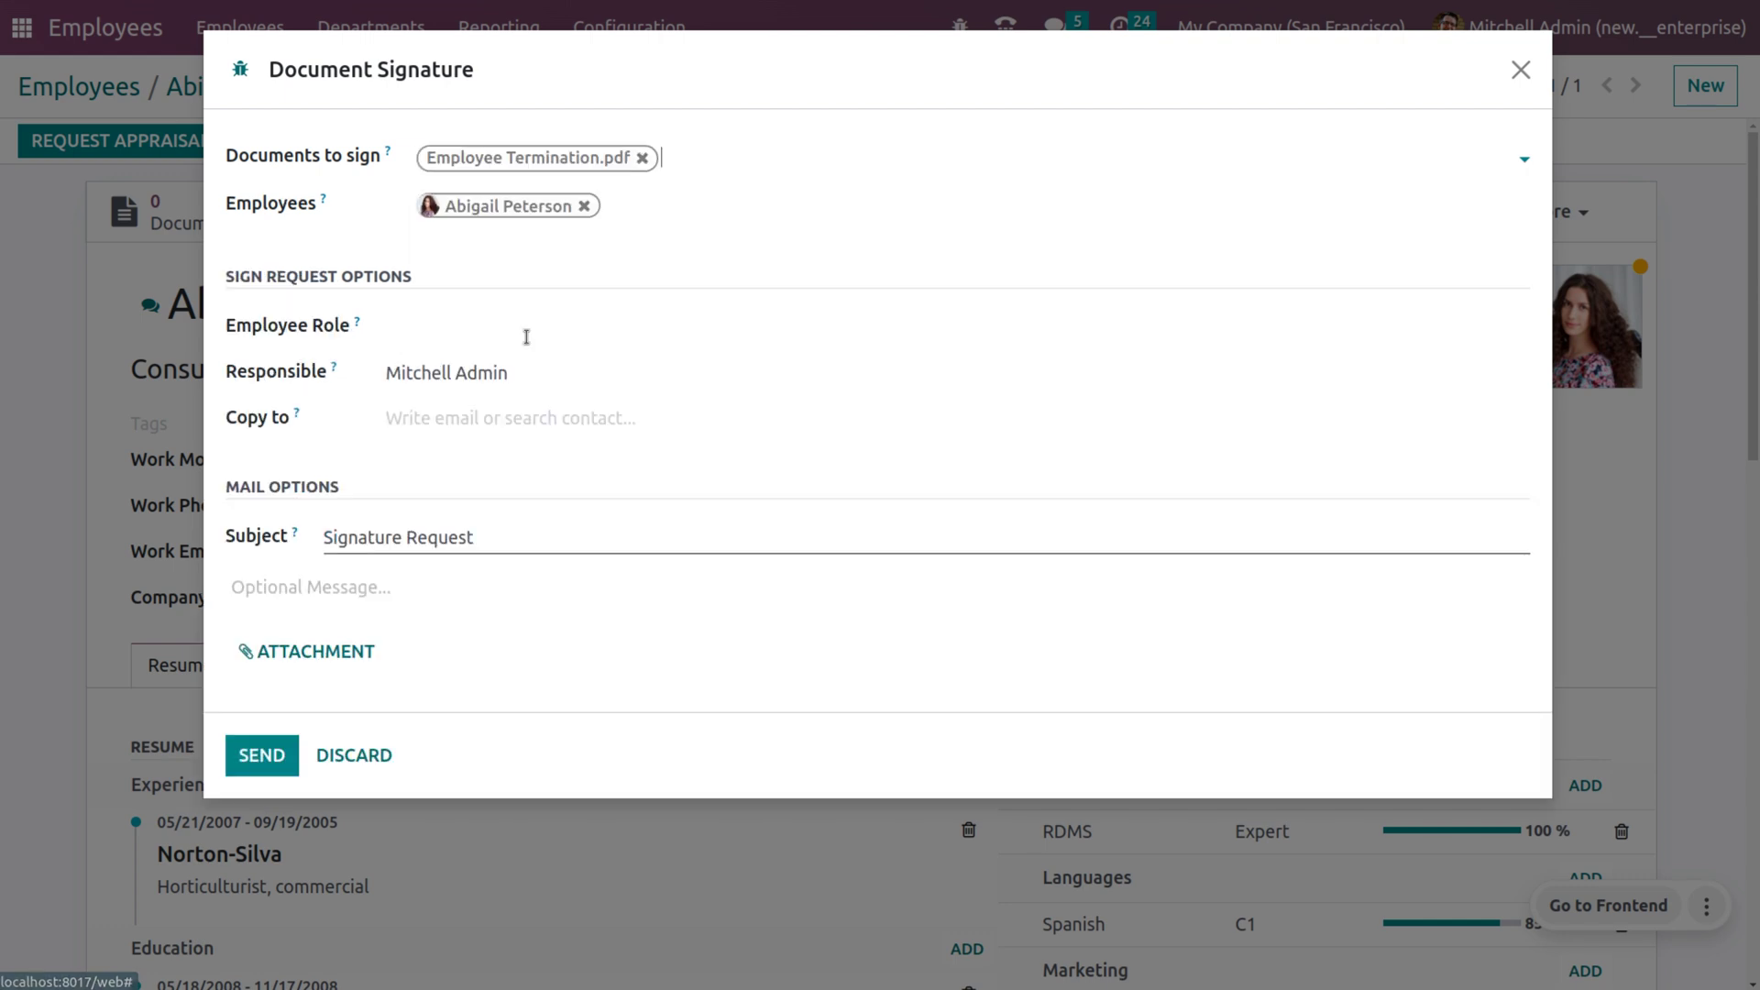
{"action": "left_click", "coordinate": [464, 322]}
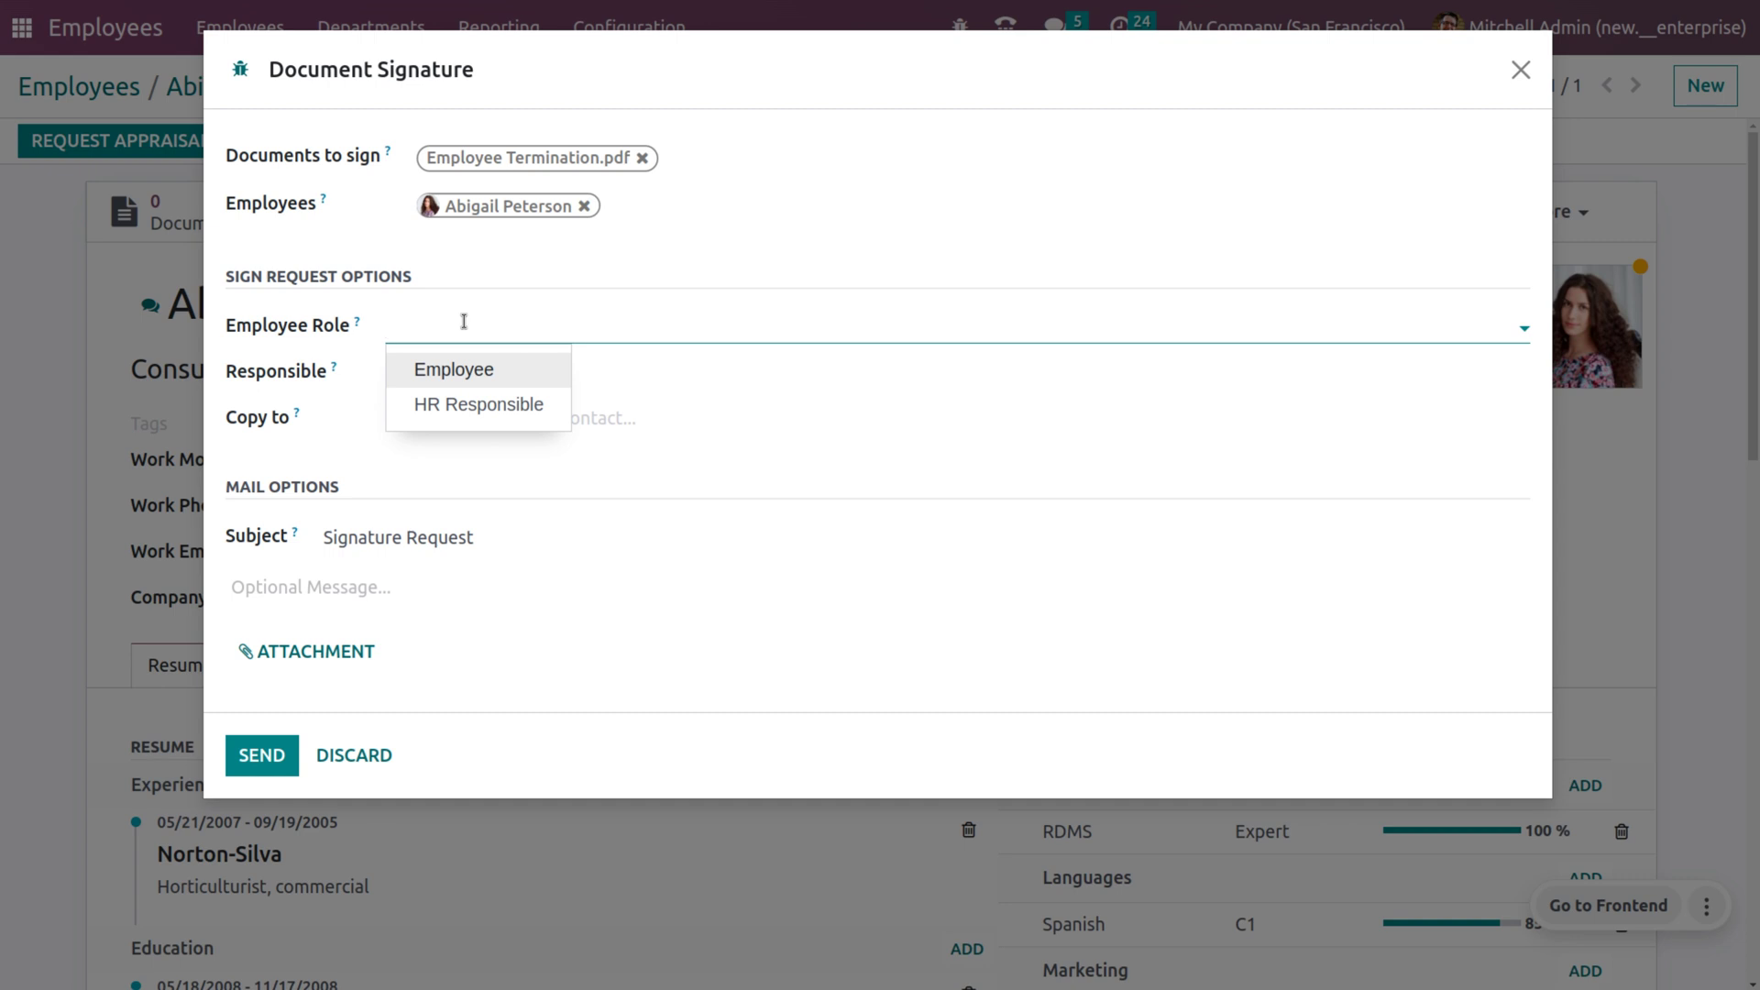
{"action": "key", "text": "Return"}
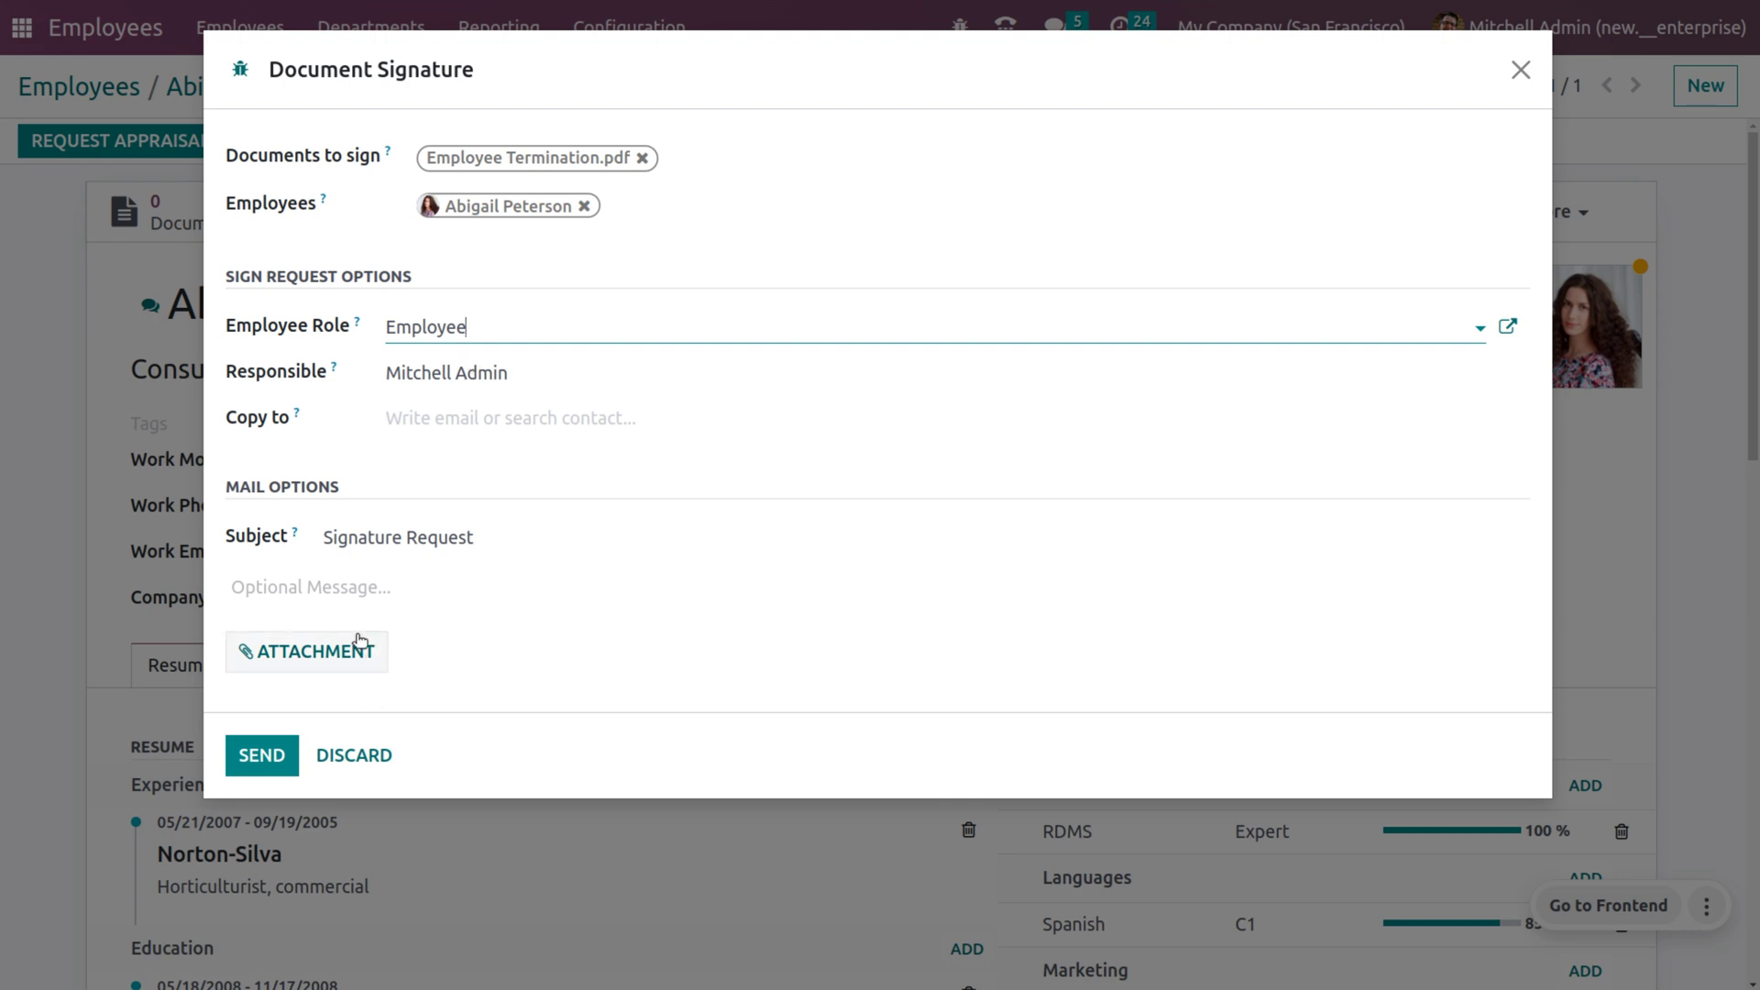
{"action": "left_click", "coordinate": [281, 753]}
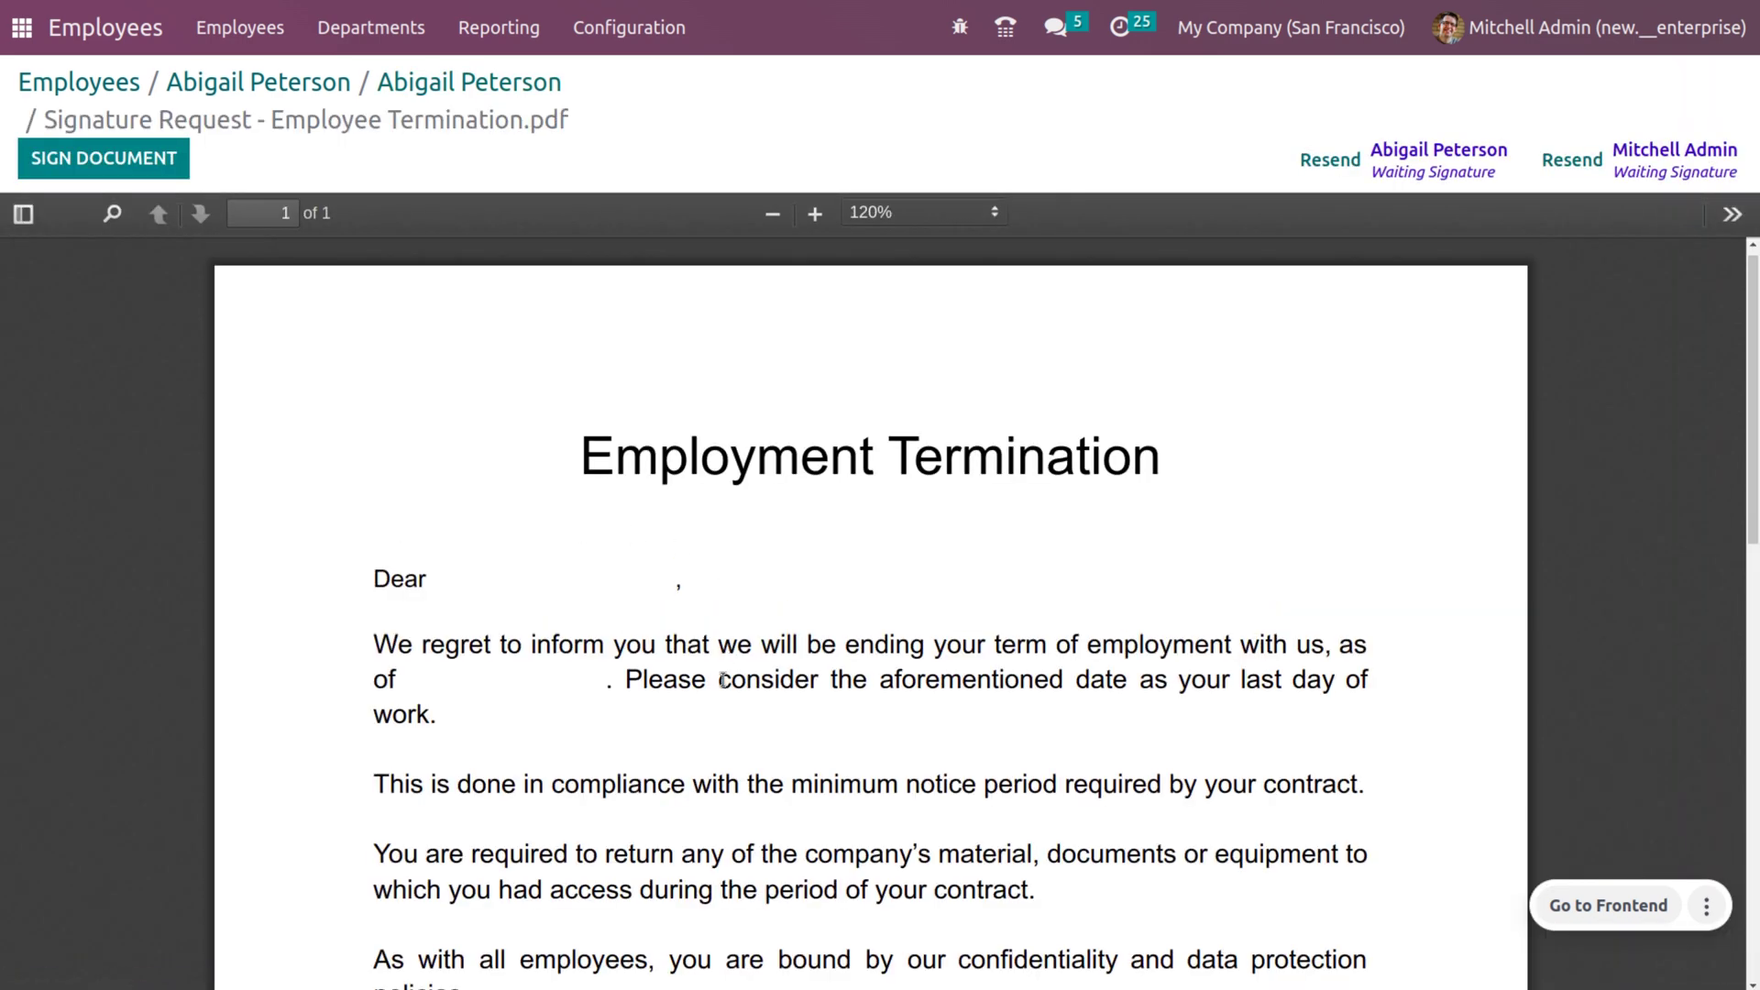
{"action": "scroll", "coordinate": [719, 702], "scroll_direction": "down", "scroll_amount": 5}
{"action": "scroll", "coordinate": [719, 702], "scroll_direction": "down", "scroll_amount": 8}
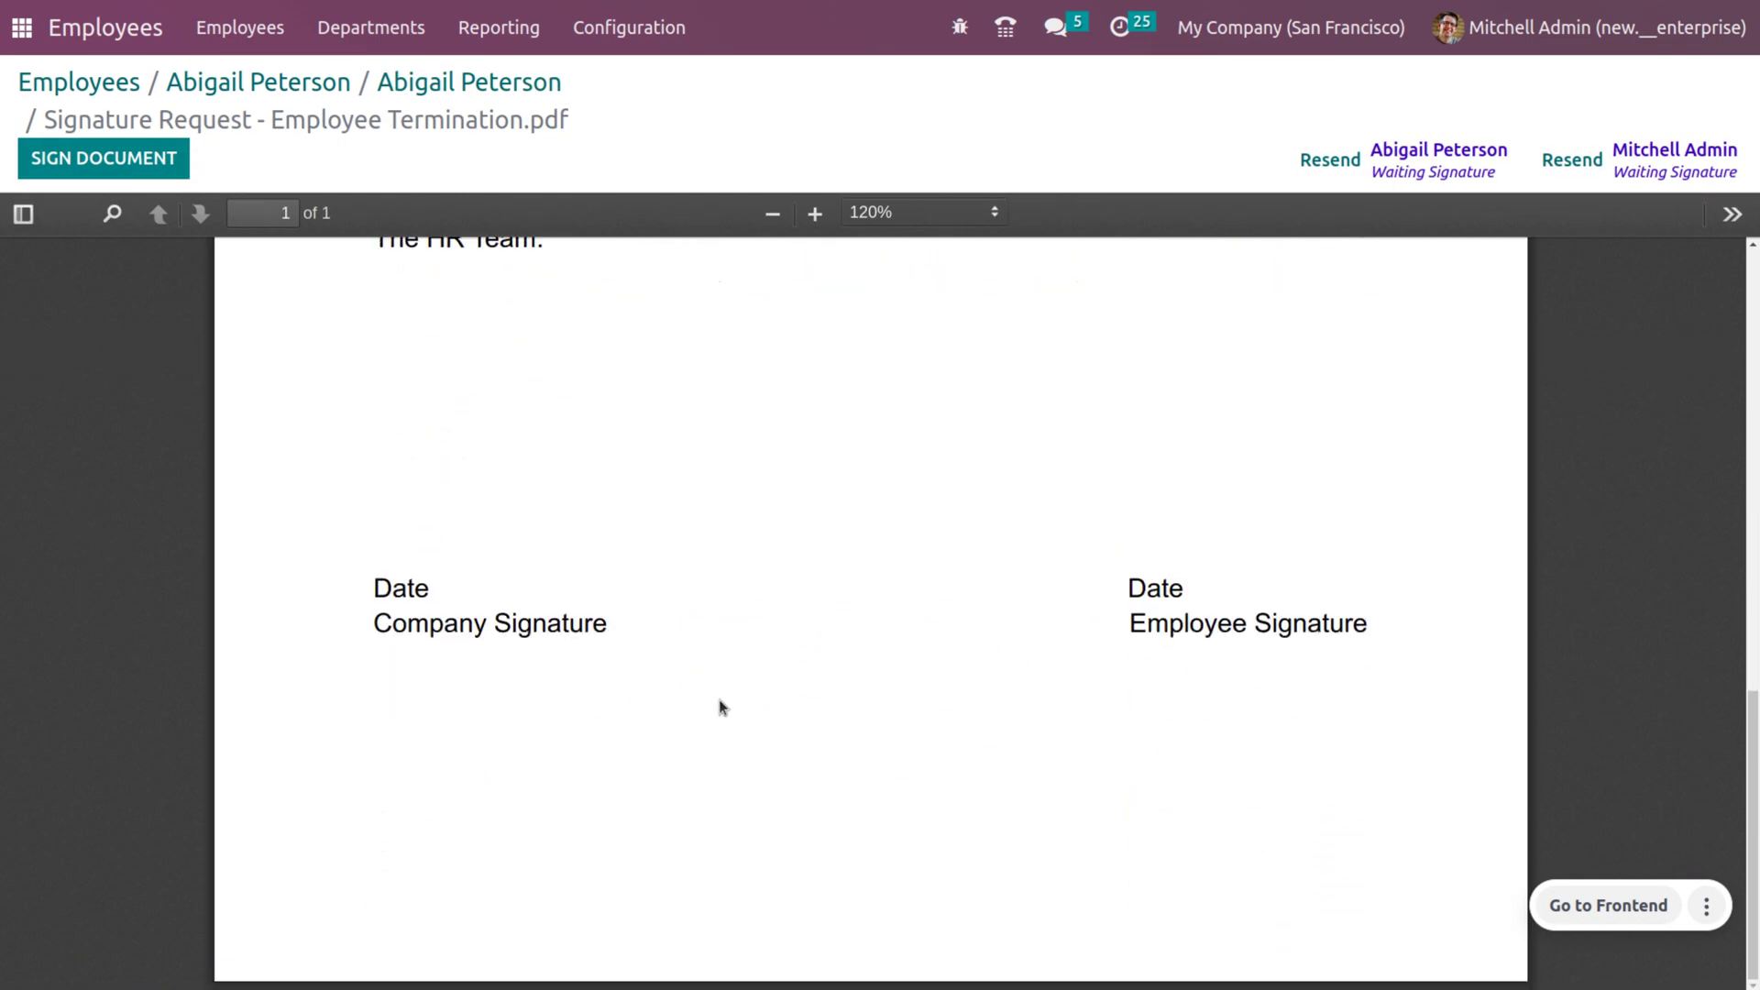
{"action": "scroll", "coordinate": [718, 703], "scroll_direction": "up", "scroll_amount": 12}
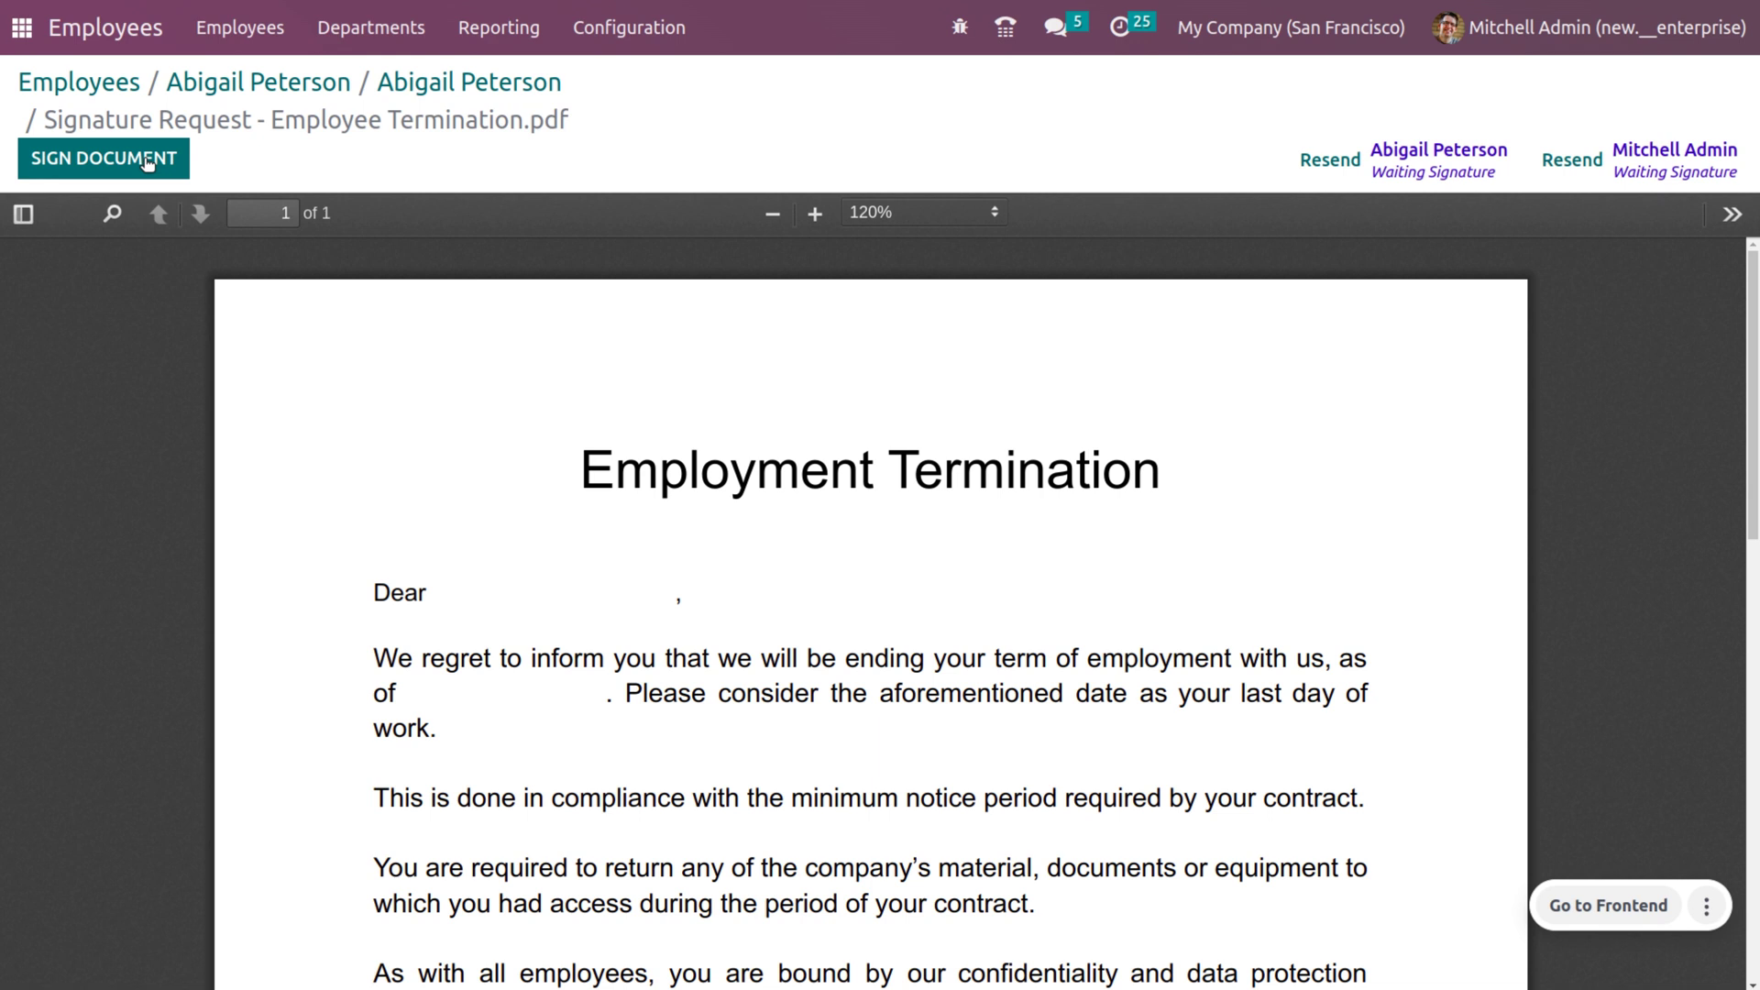
Start signing the letter and fill the last day of work and the 250000 payout.
{"action": "left_click", "coordinate": [147, 160]}
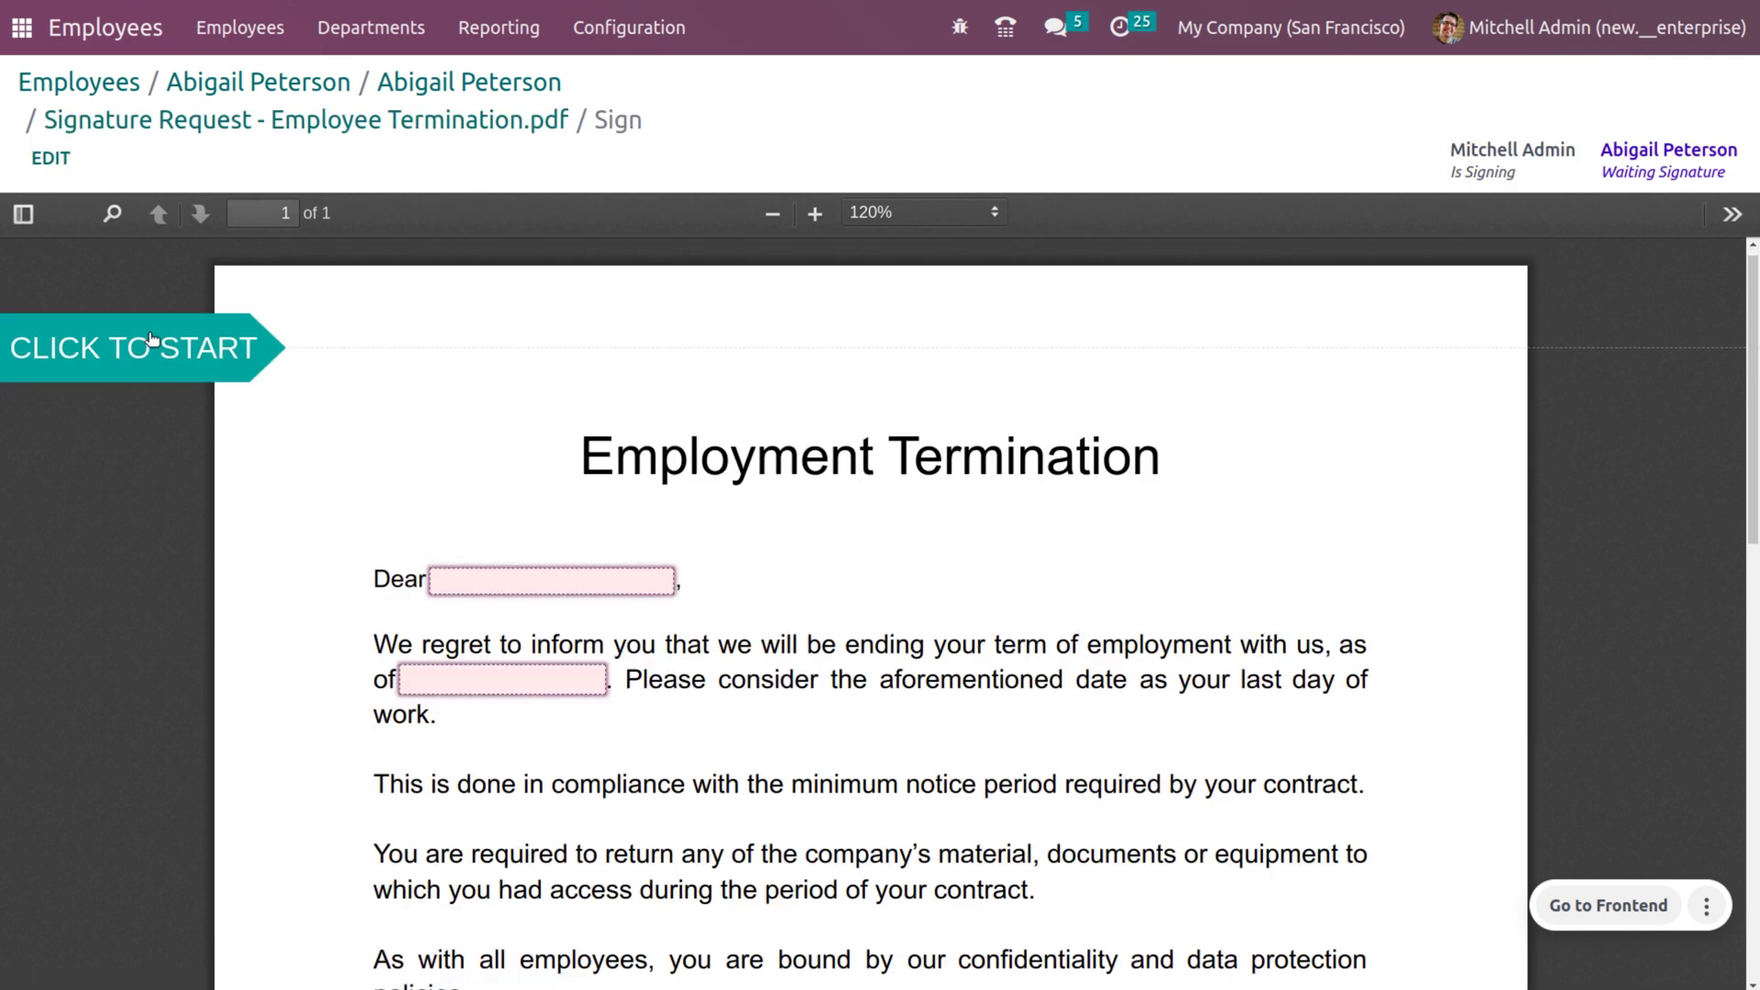
{"action": "left_click", "coordinate": [500, 584]}
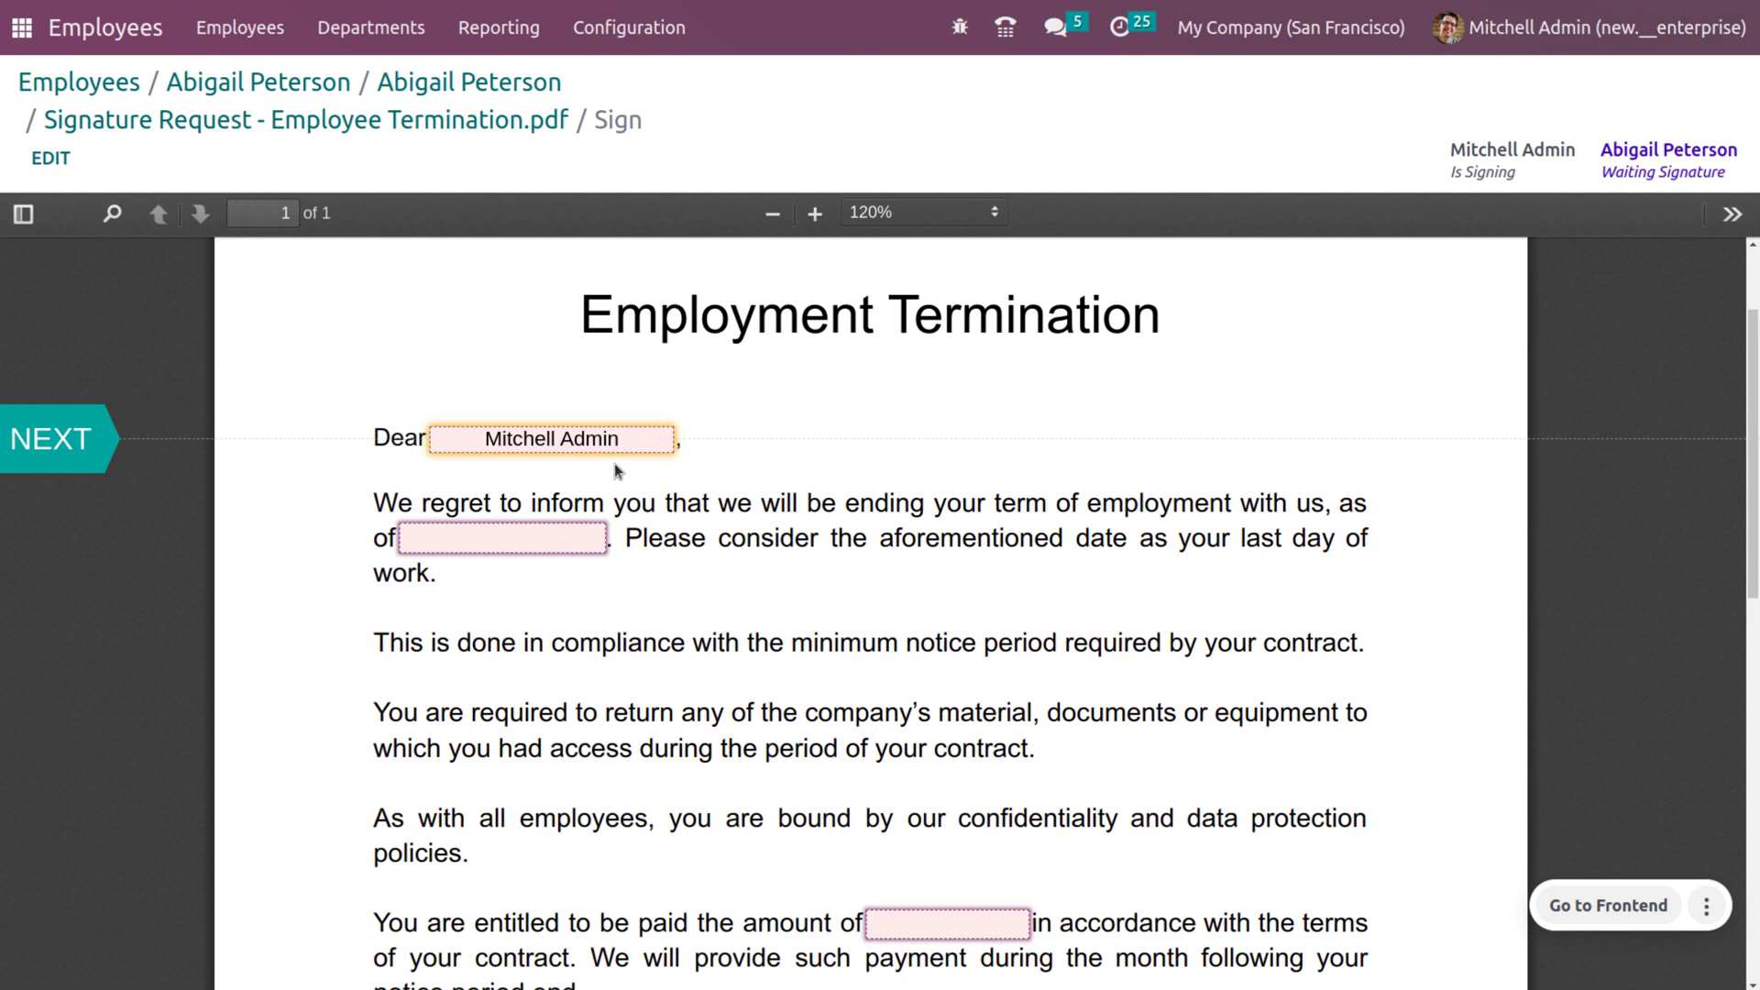
{"action": "left_click", "coordinate": [501, 538]}
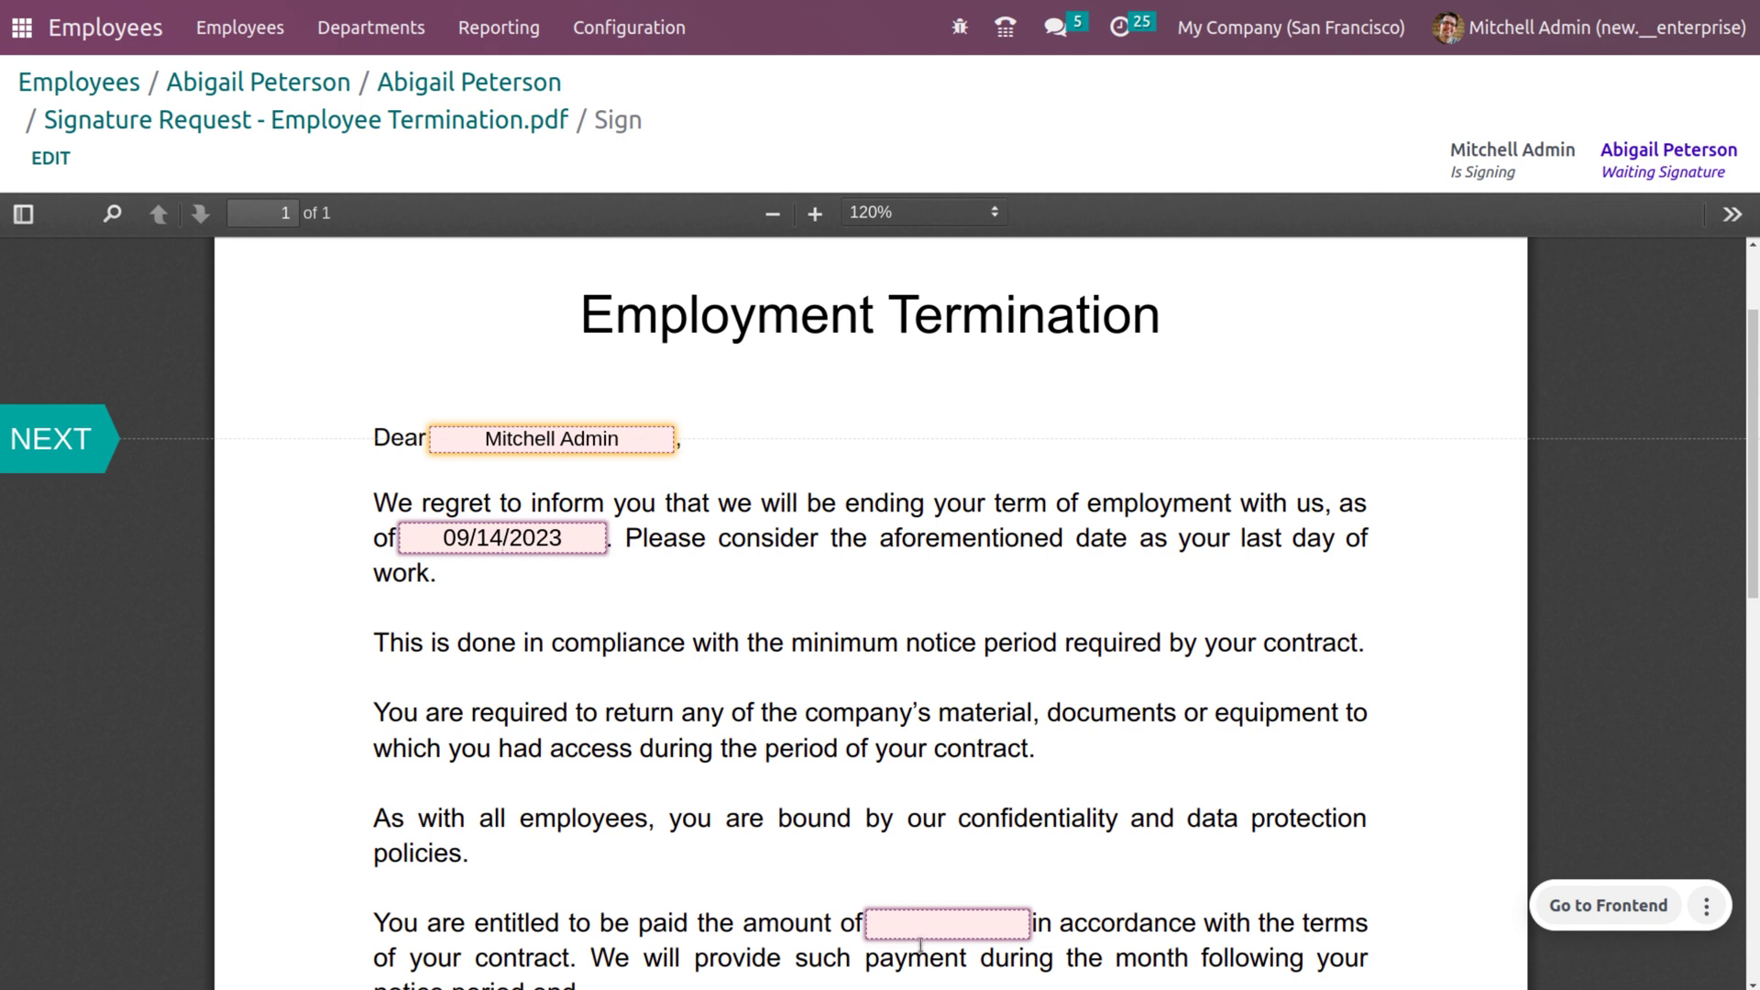
{"action": "type", "text": "250000"}
{"action": "scroll", "coordinate": [816, 865], "scroll_direction": "down", "scroll_amount": 10}
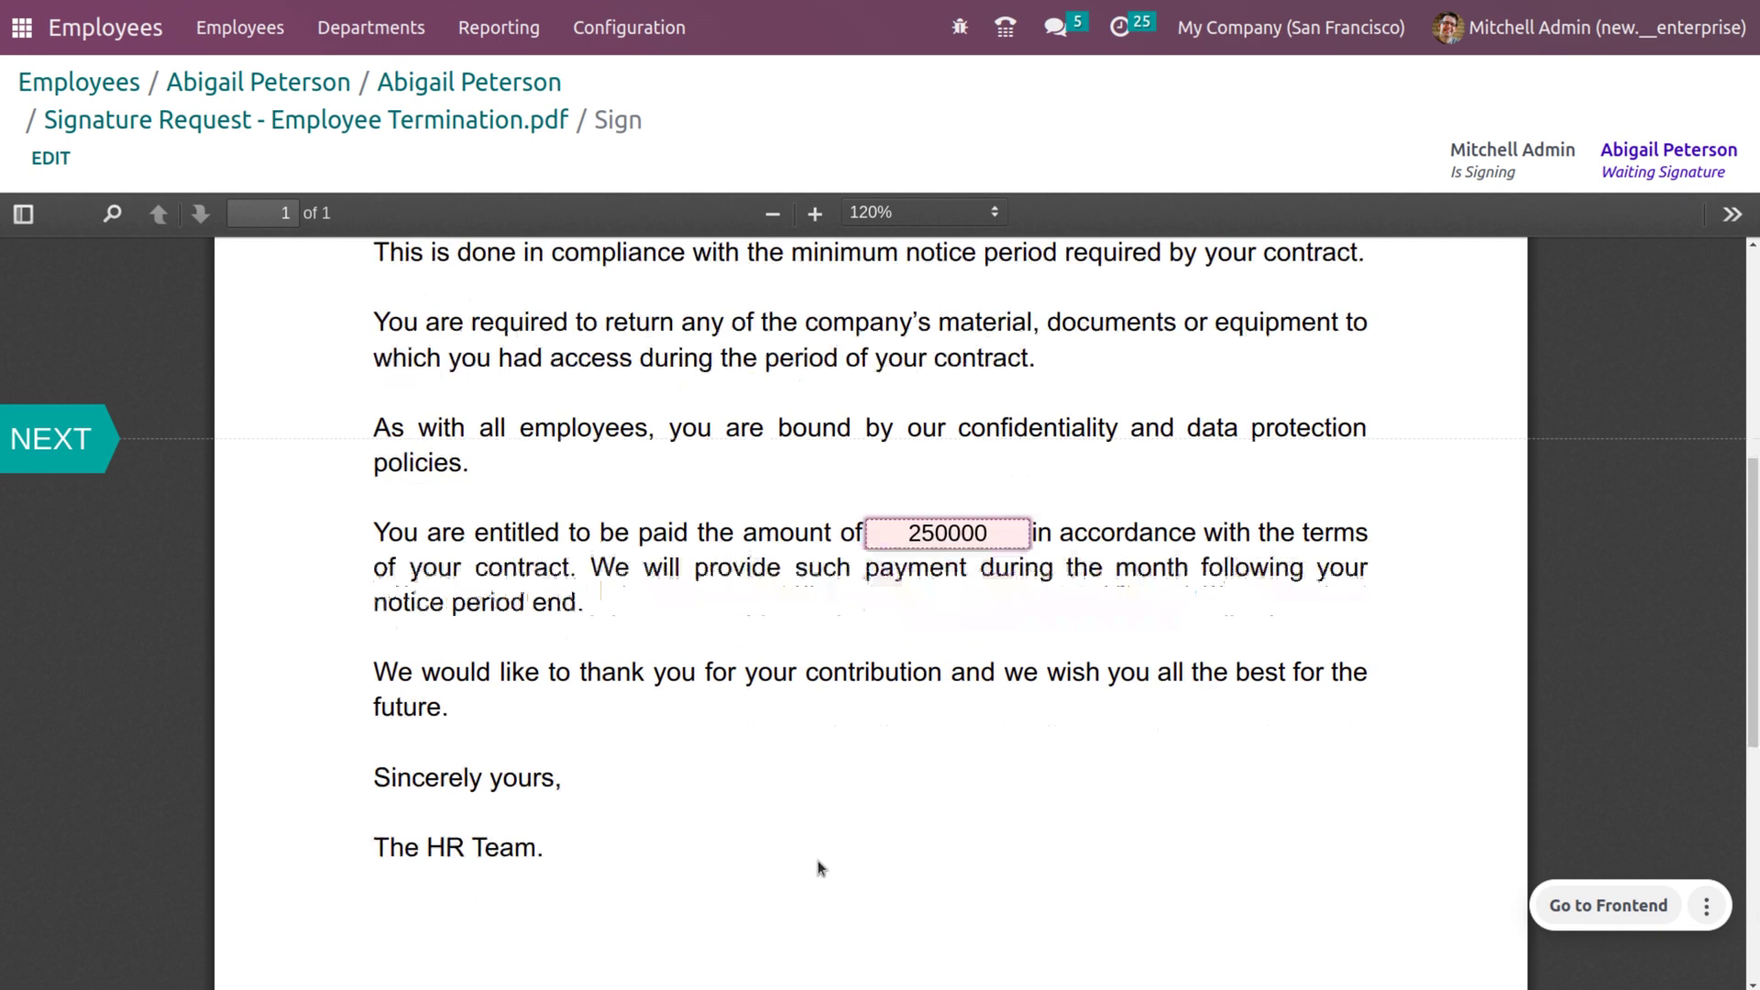
{"action": "scroll", "coordinate": [579, 291], "scroll_direction": "up", "scroll_amount": 8}
Replace the greeting name with the employee's full name.
{"action": "left_click", "coordinate": [637, 305]}
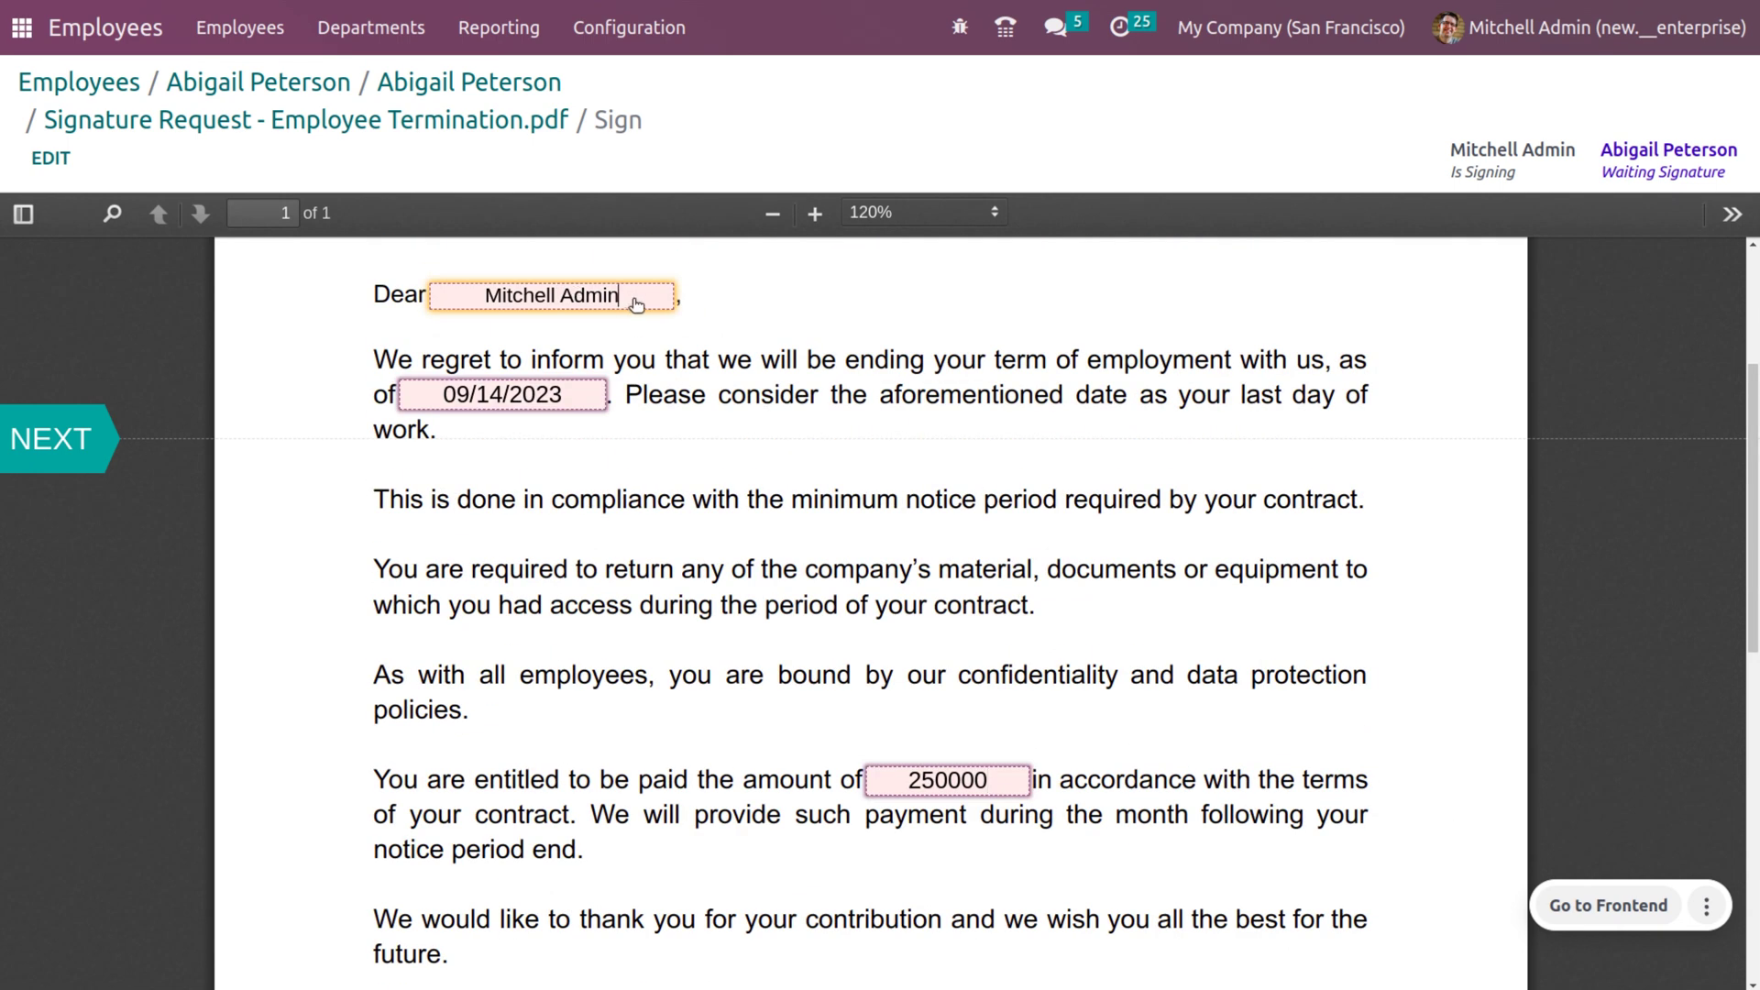
{"action": "key", "text": "BackSpace"}
{"action": "key", "text": "BackSpace"}
{"action": "key", "text": "BackSpace"}
{"action": "key", "text": "BackSpace"}
{"action": "key", "text": "BackSpace"}
{"action": "key", "text": "BackSpace"}
{"action": "key", "text": "BackSpace"}
{"action": "key", "text": "BackSpace"}
{"action": "key", "text": "BackSpace"}
{"action": "key", "text": "BackSpace"}
{"action": "key", "text": "BackSpace"}
{"action": "key", "text": "BackSpace"}
{"action": "key", "text": "BackSpace"}
{"action": "key", "text": "BackSpace"}
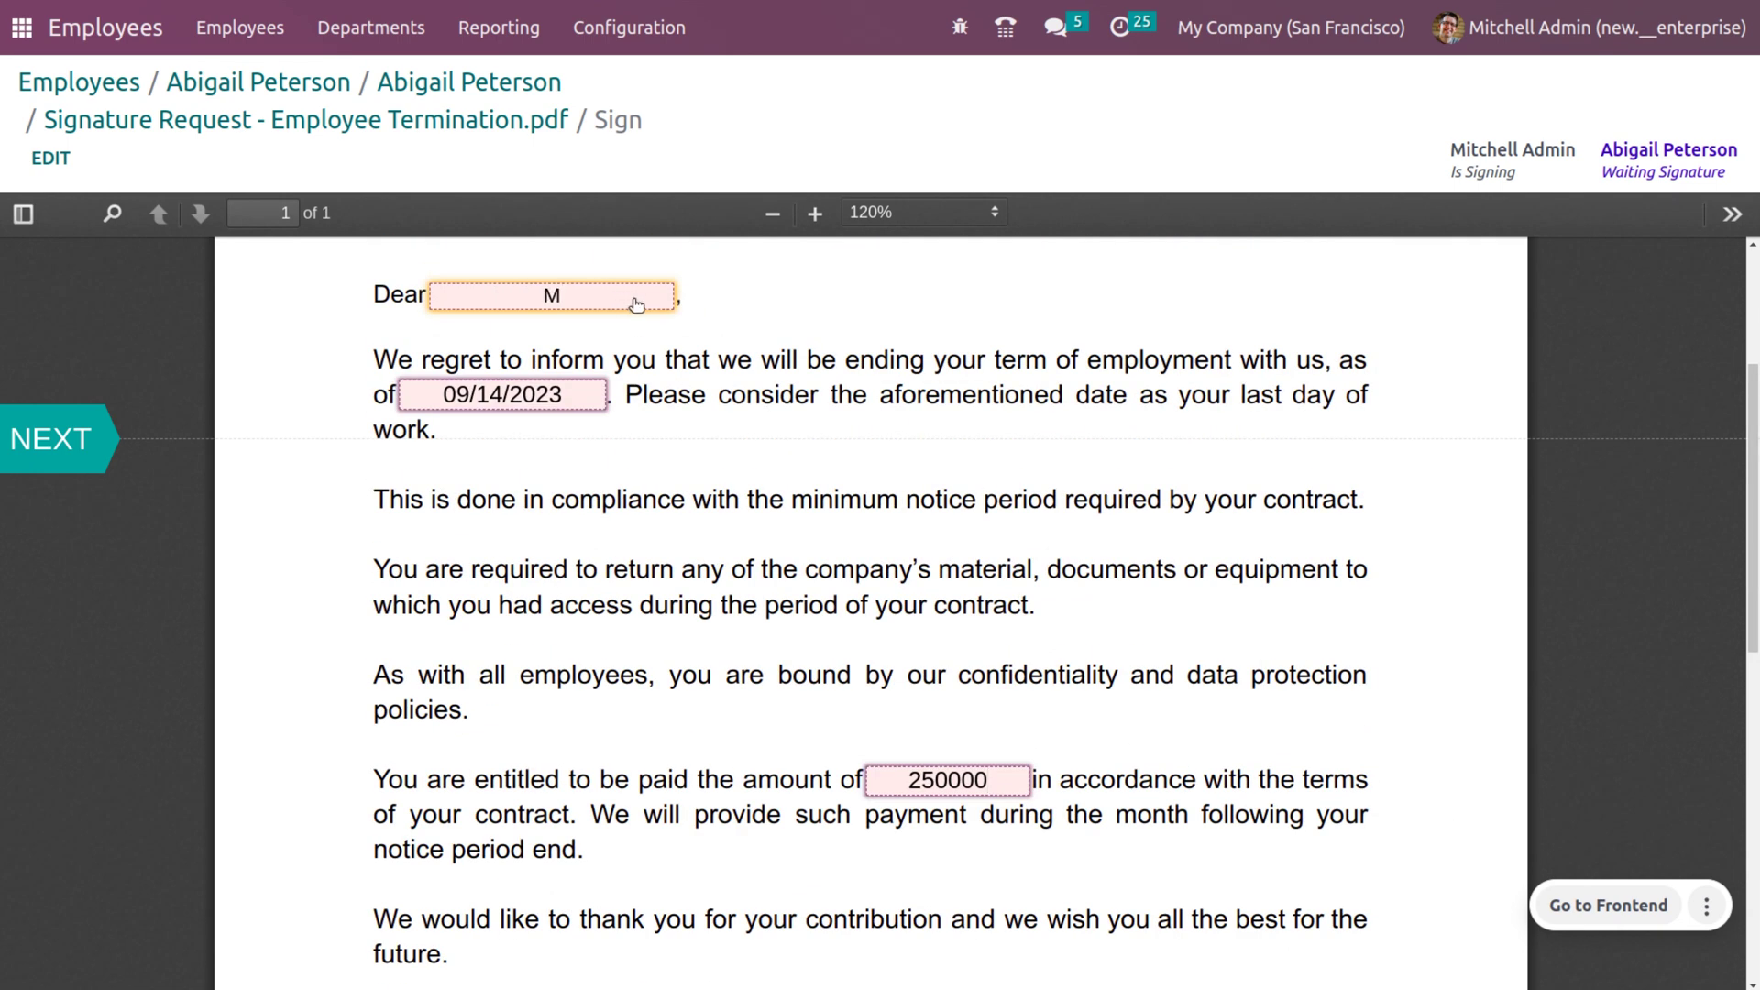
{"action": "type", "text": "Abigail Peterson"}
Fill in the company date and sign the letter on the company's behalf.
{"action": "scroll", "coordinate": [583, 674], "scroll_direction": "down", "scroll_amount": 2}
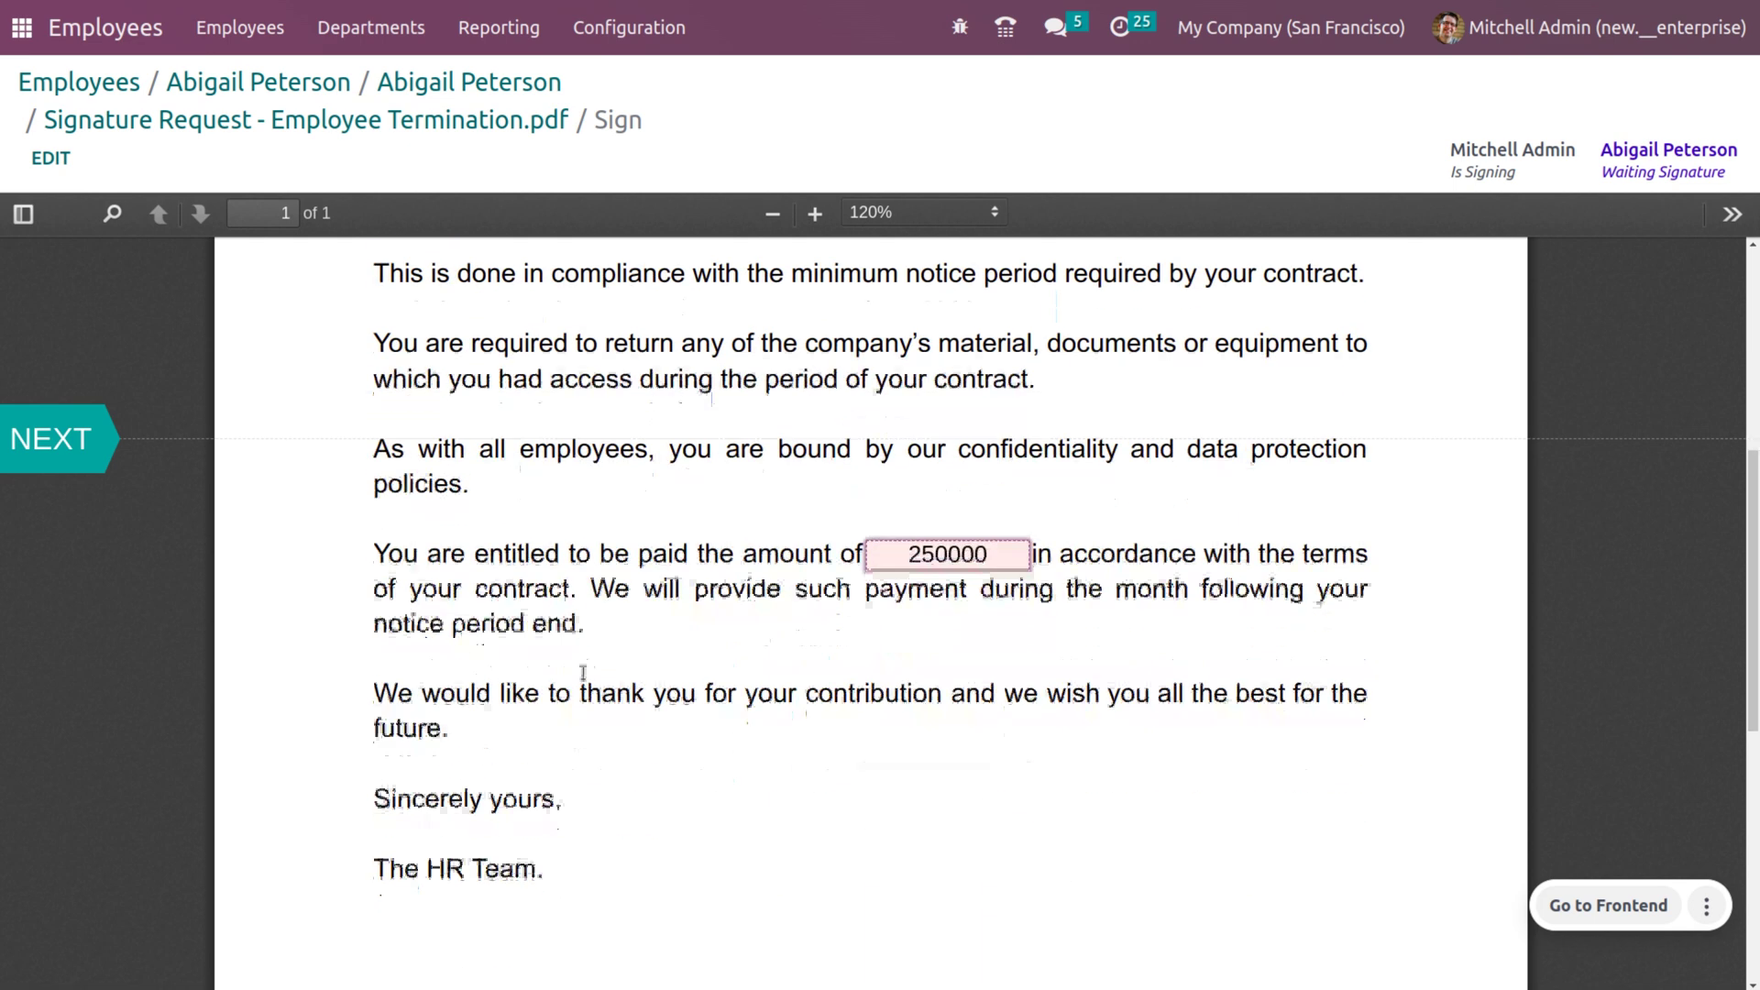
{"action": "scroll", "coordinate": [583, 673], "scroll_direction": "down", "scroll_amount": 1}
{"action": "scroll", "coordinate": [583, 673], "scroll_direction": "down", "scroll_amount": 2}
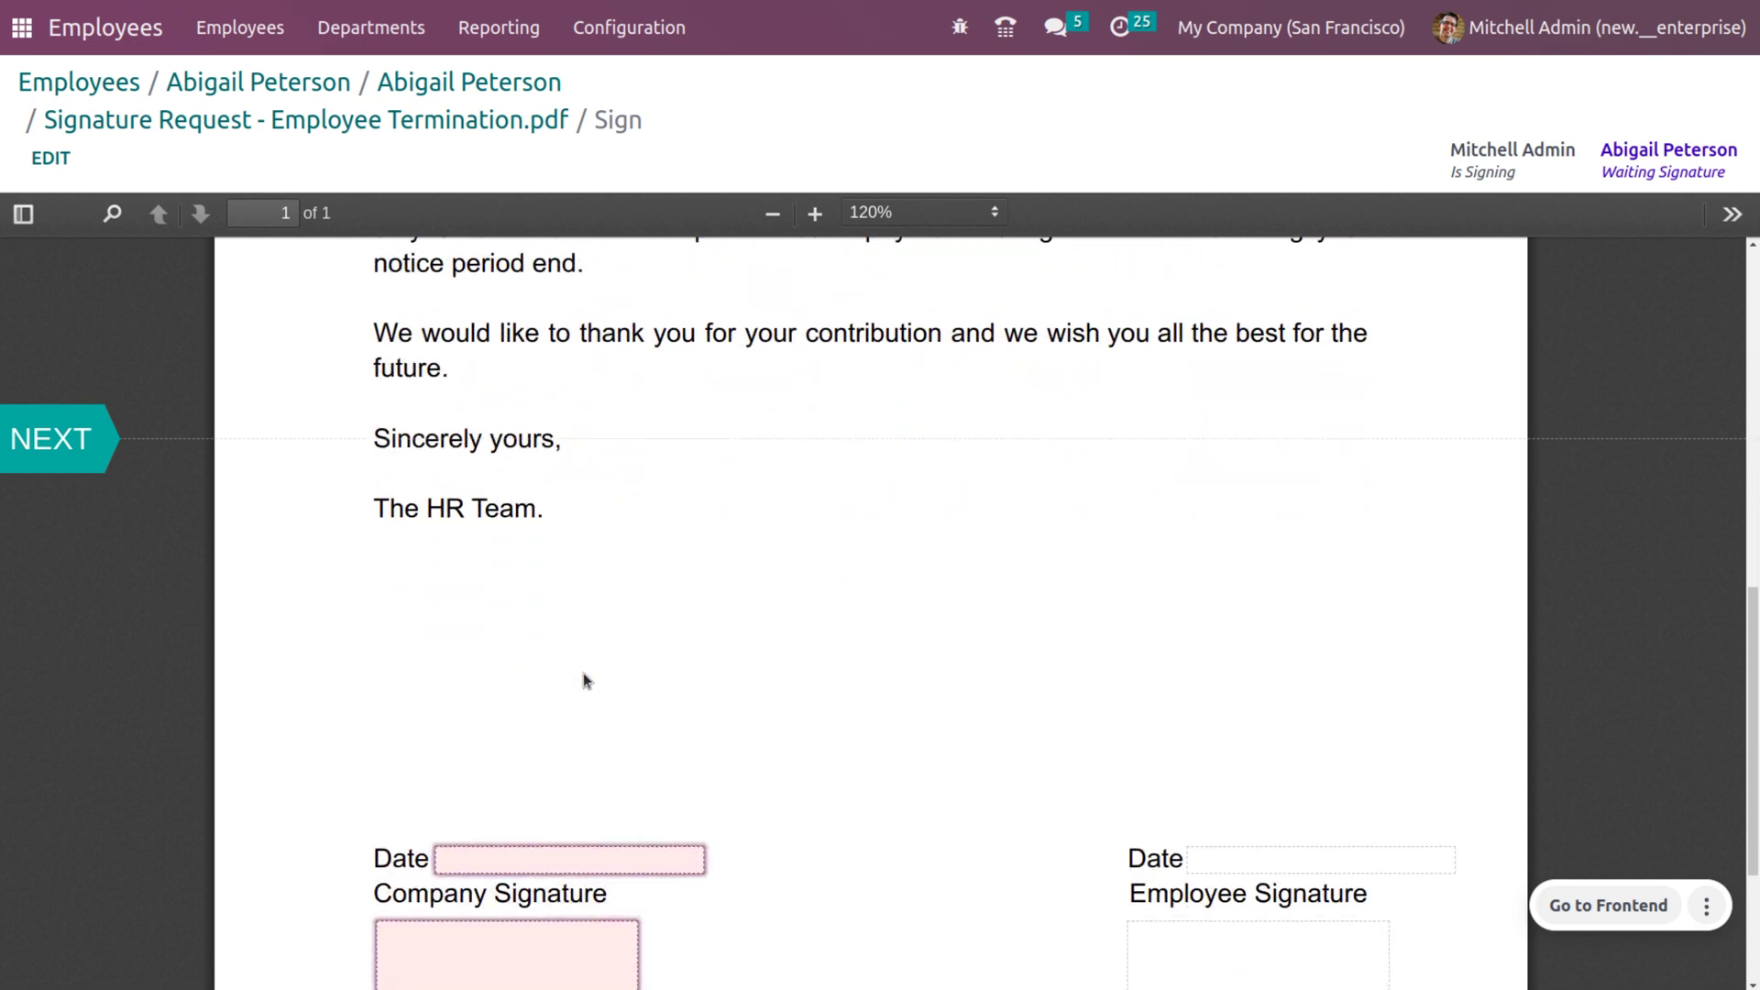
{"action": "left_click", "coordinate": [561, 860]}
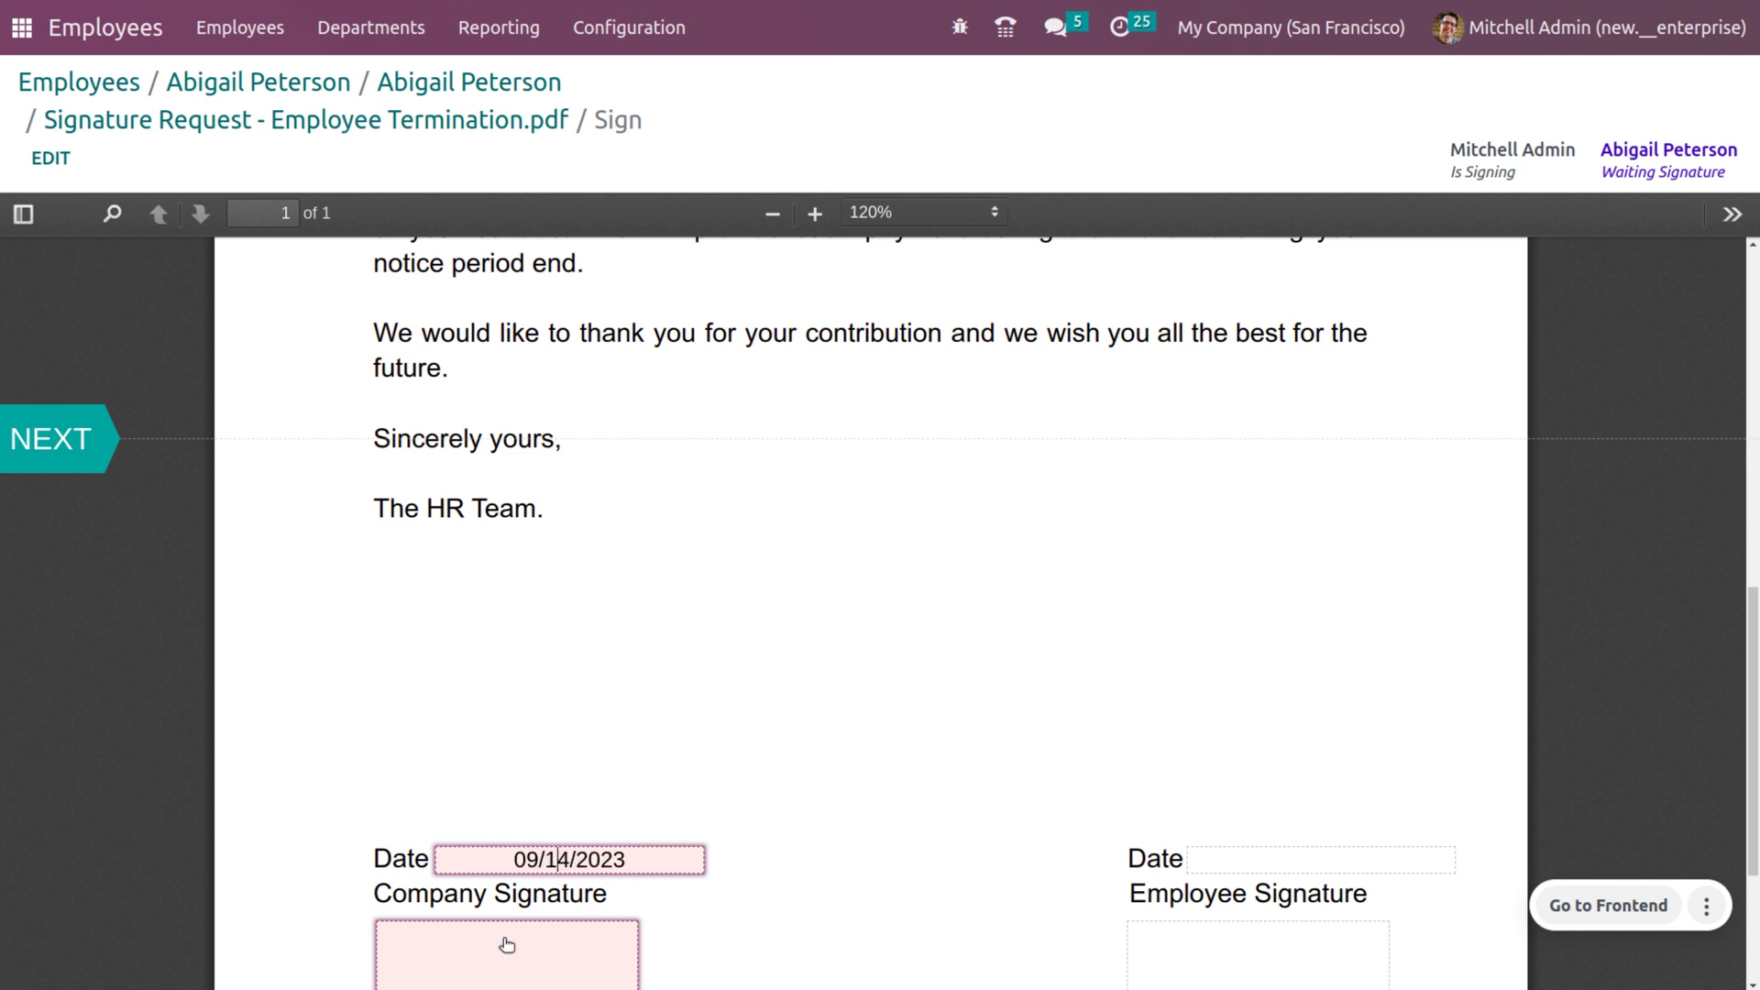
{"action": "left_click", "coordinate": [476, 965]}
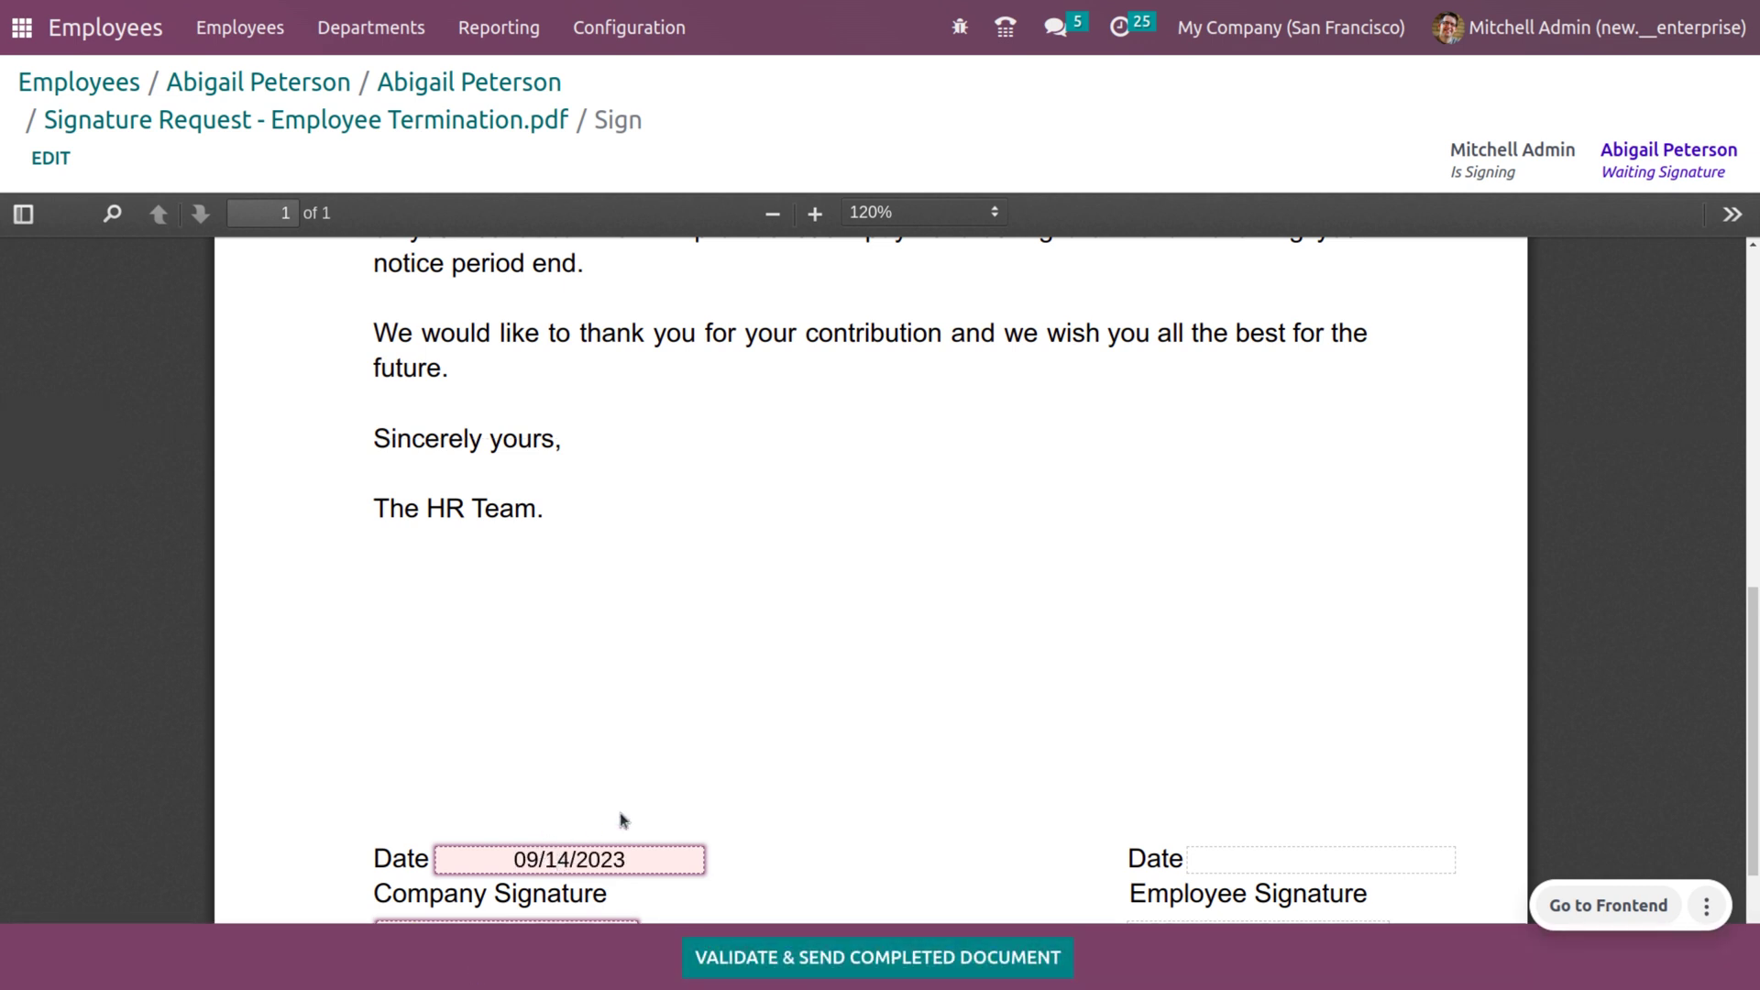
{"action": "scroll", "coordinate": [622, 819], "scroll_direction": "down", "scroll_amount": 3}
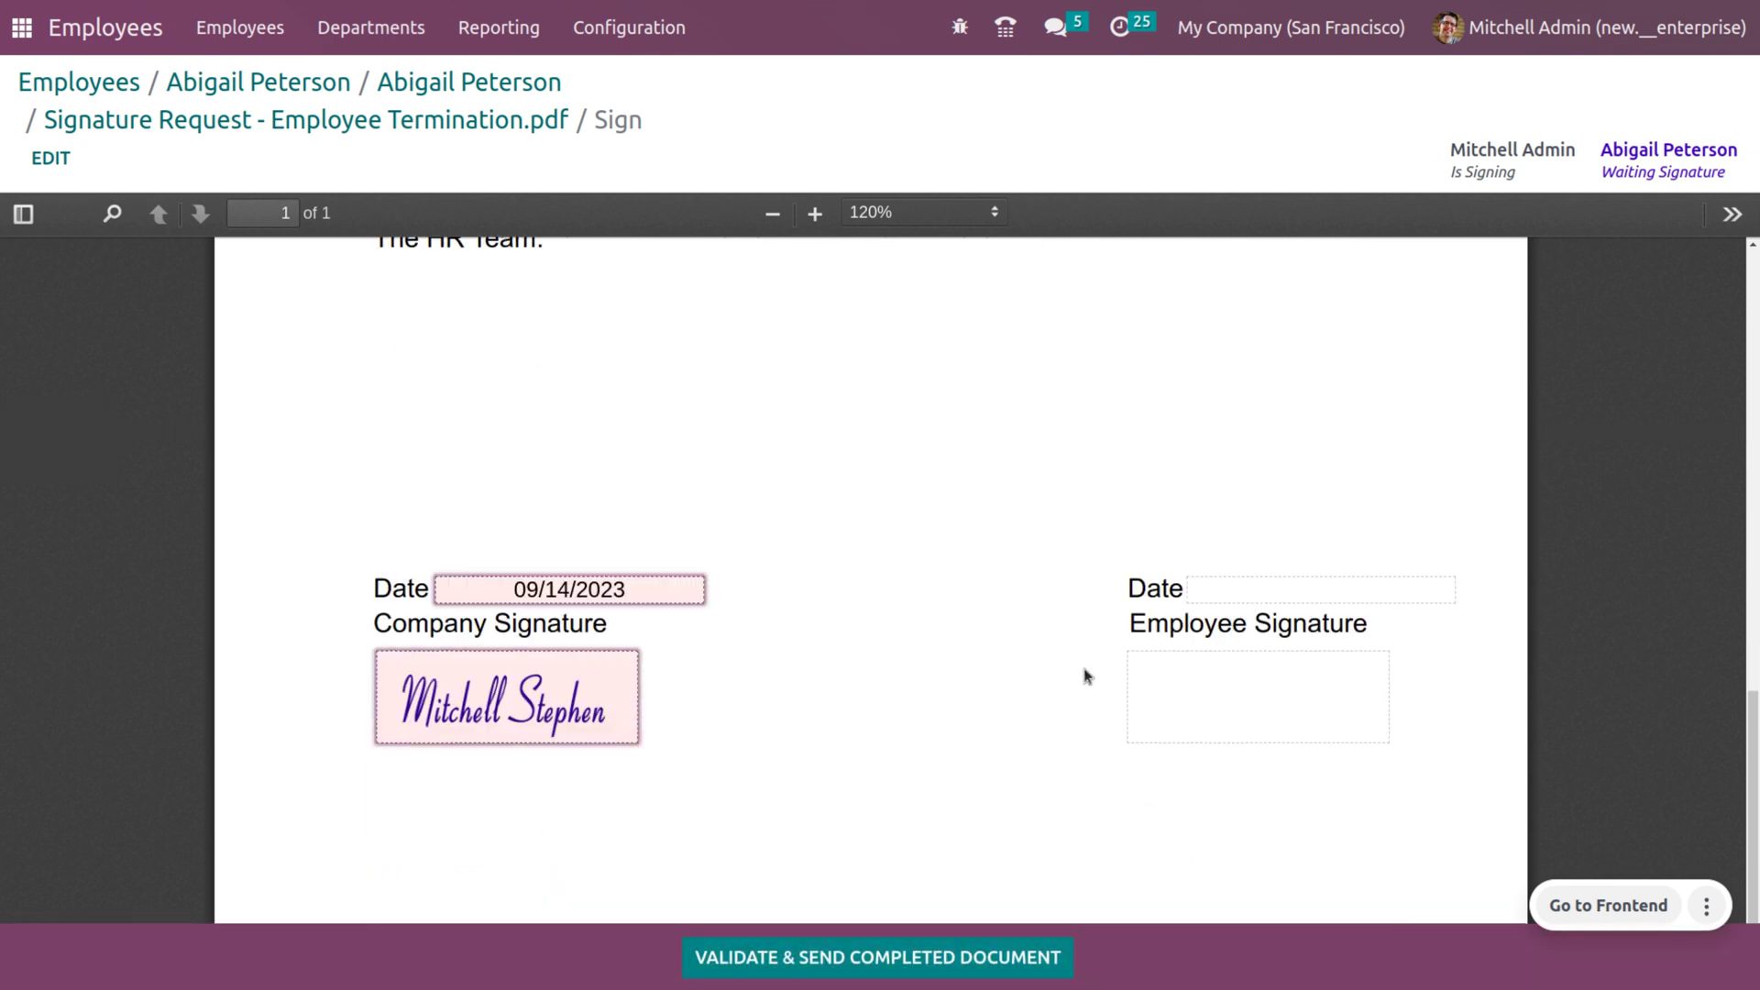
{"action": "scroll", "coordinate": [1089, 672], "scroll_direction": "up", "scroll_amount": 12}
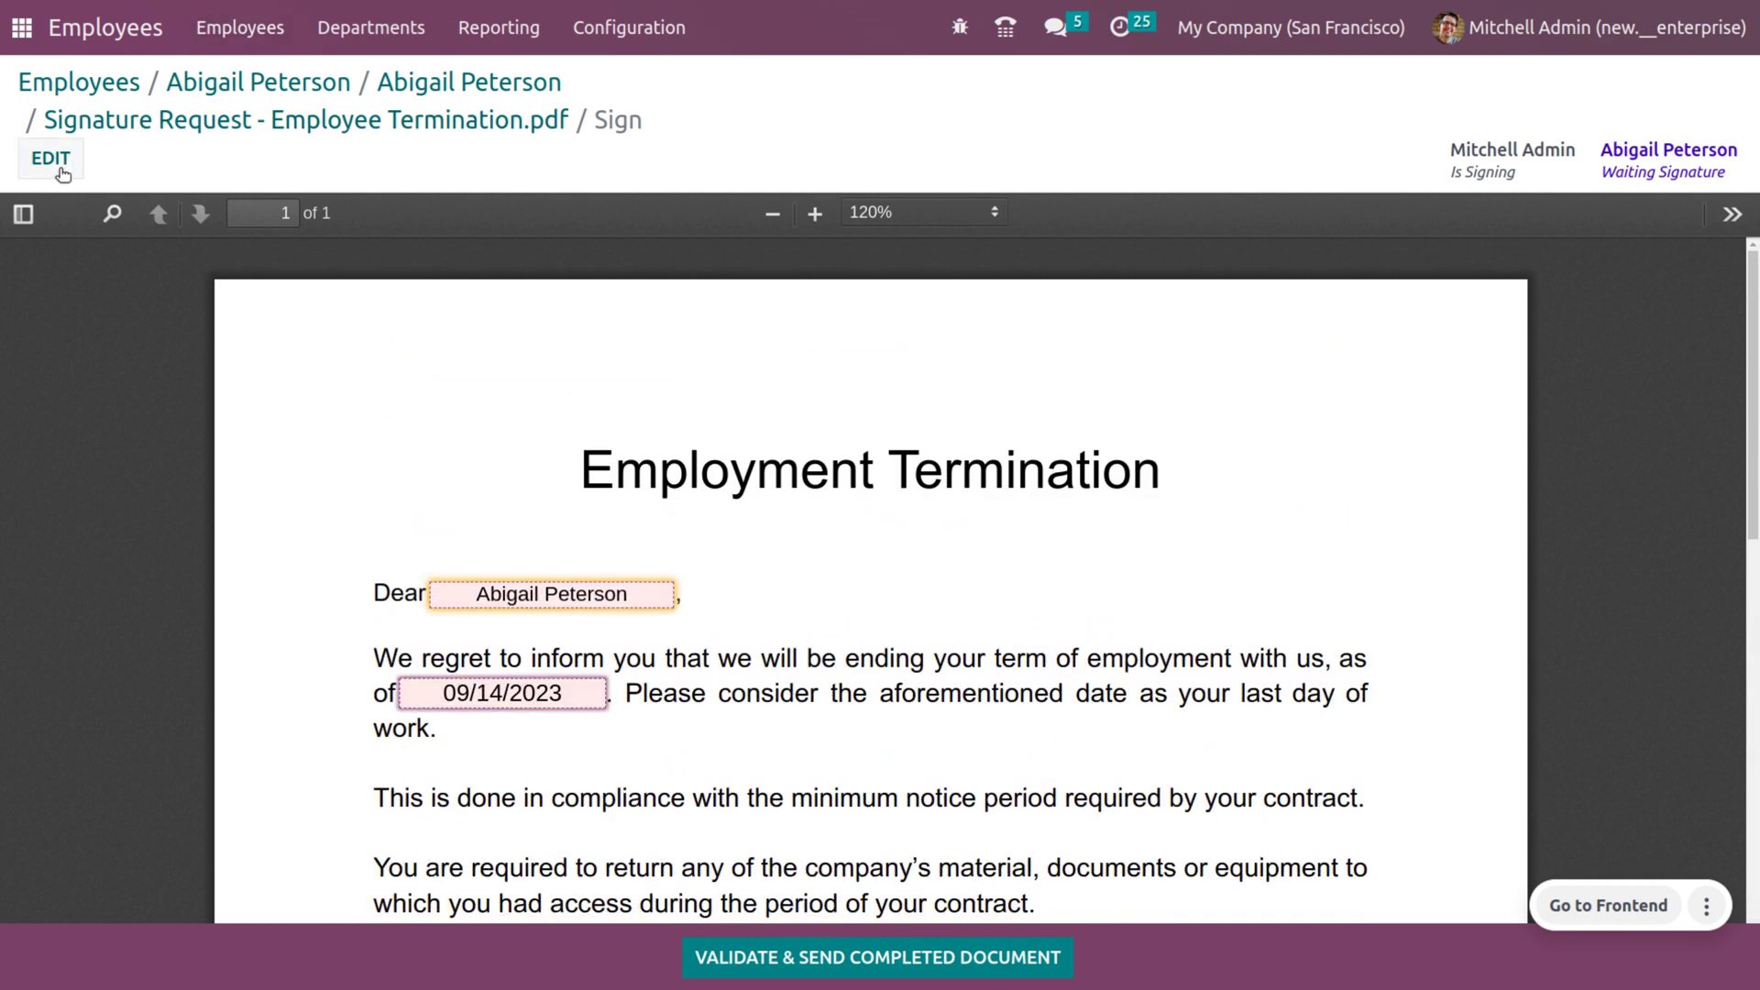
Add a Signature field onto the Employee Signature area of the letter.
{"action": "left_click", "coordinate": [41, 169]}
{"action": "scroll", "coordinate": [693, 504], "scroll_direction": "down", "scroll_amount": 12}
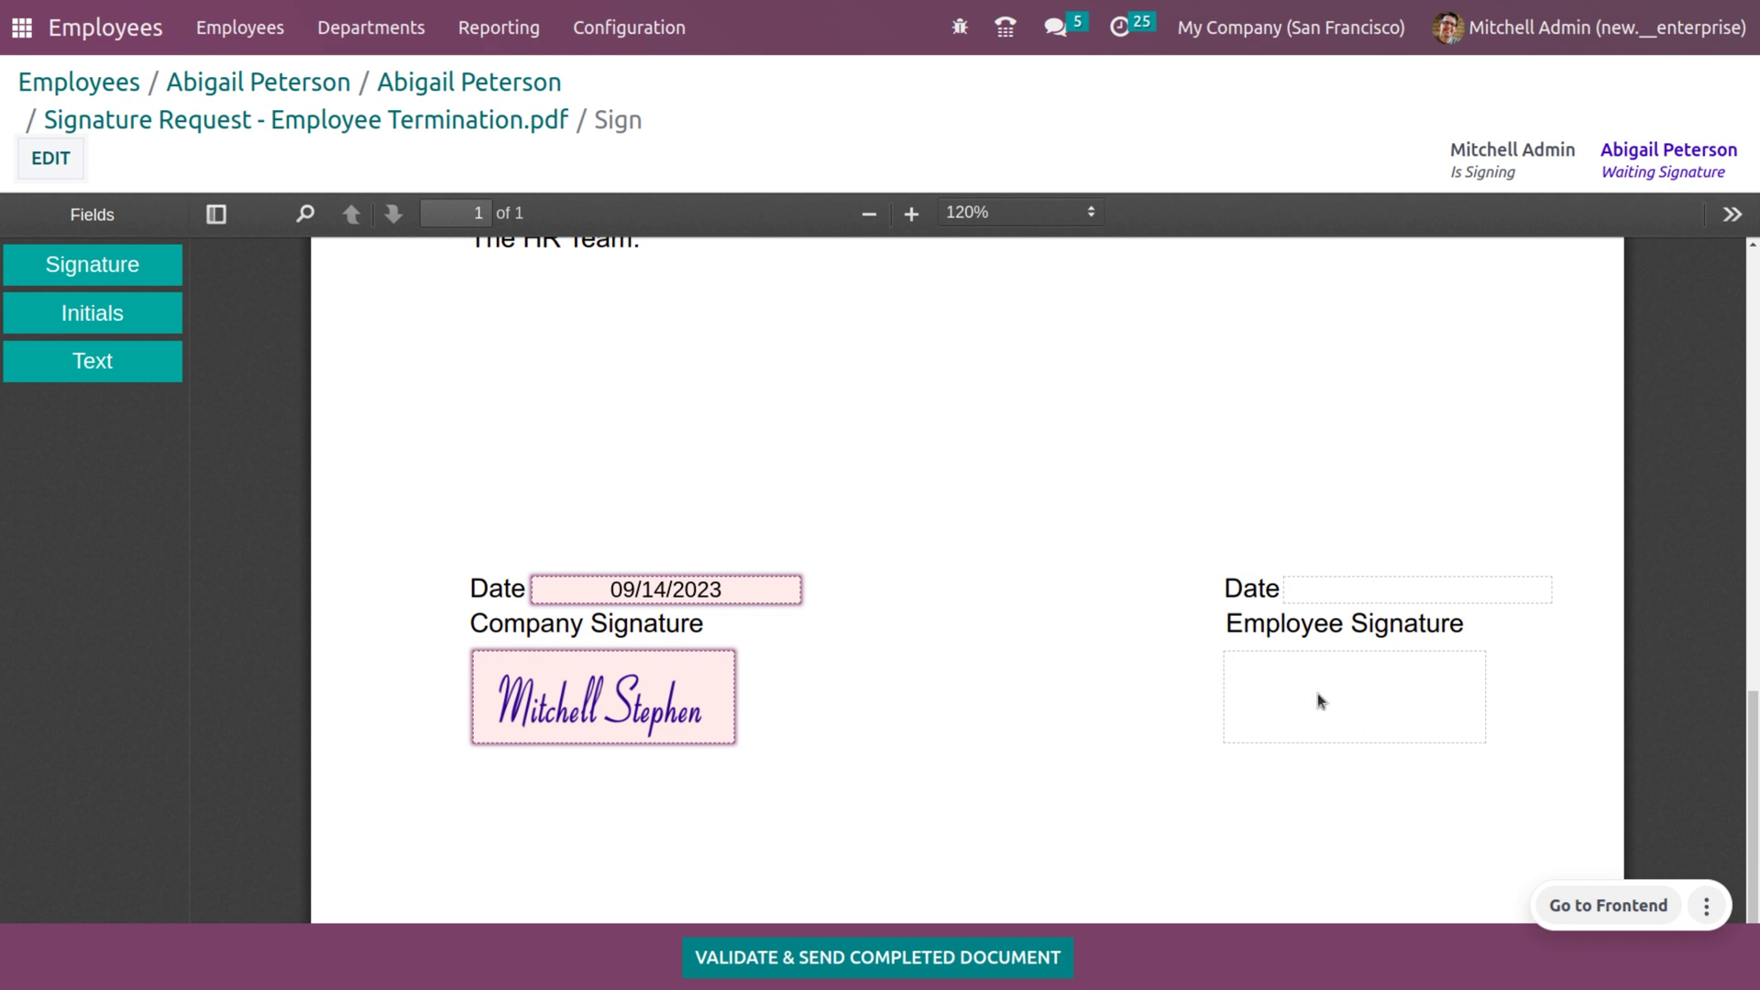
{"action": "left_click_drag", "start_coordinate": [139, 265], "coordinate": [140, 265]}
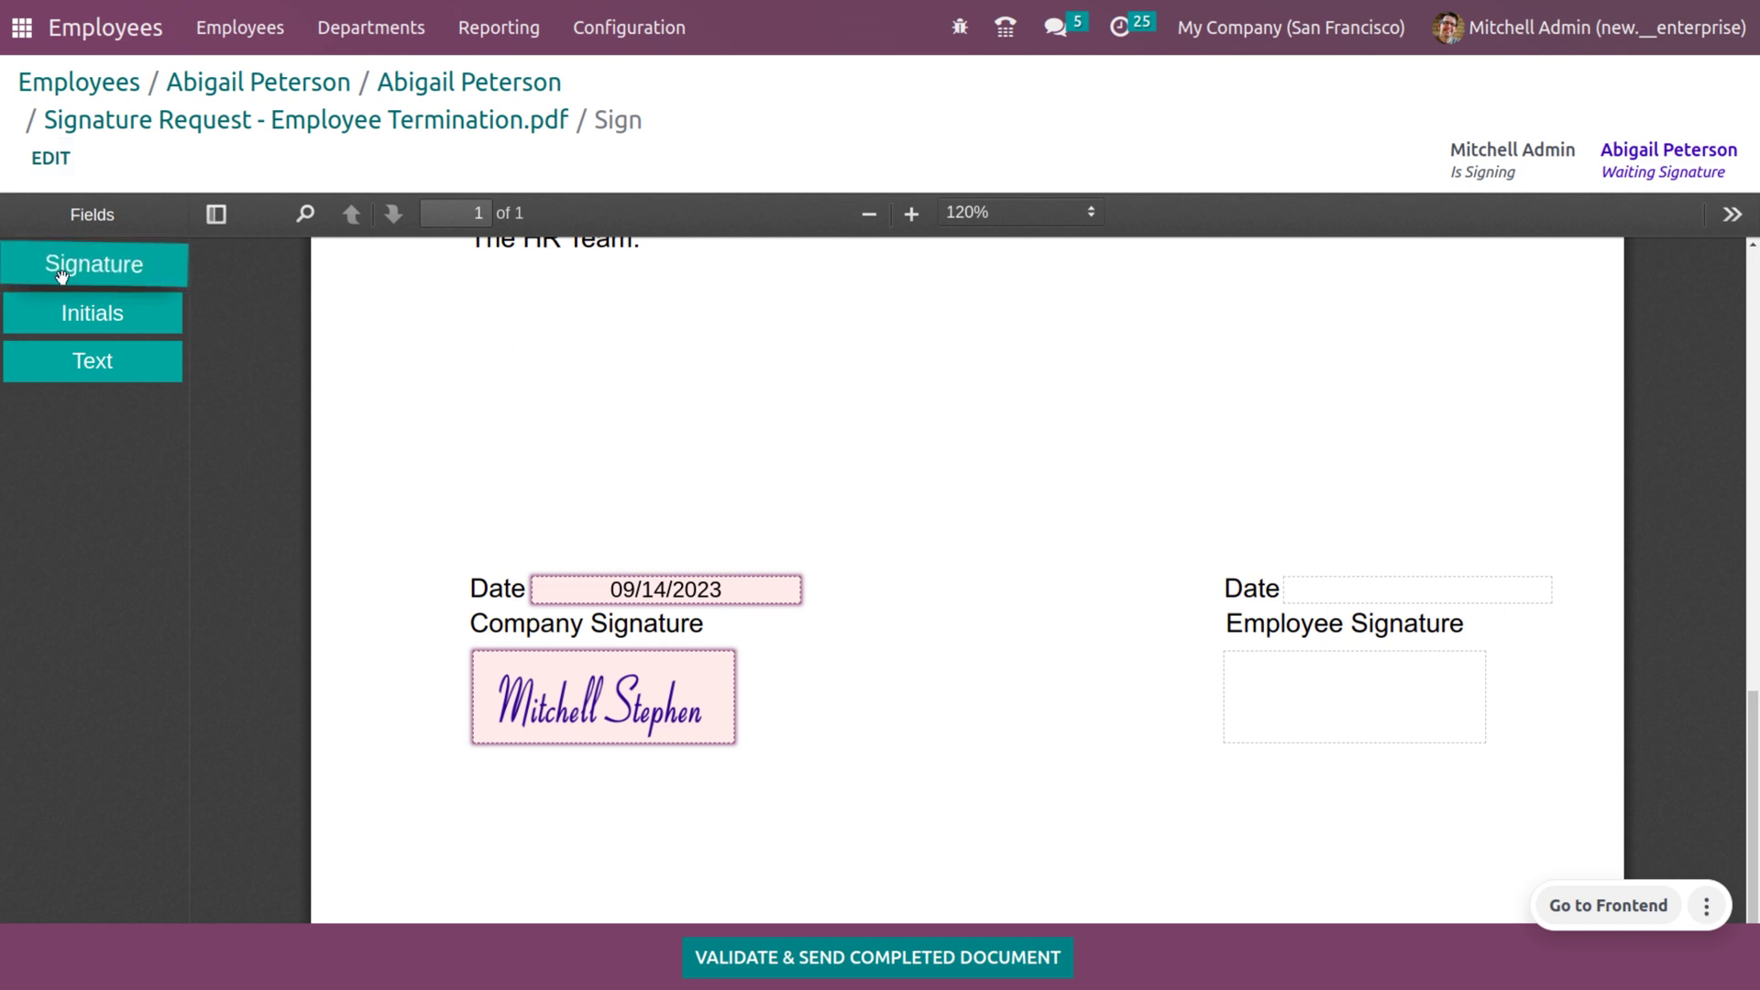
{"action": "mouse_move", "coordinate": [74, 267]}
{"action": "left_mouse_down"}
{"action": "mouse_move", "coordinate": [281, 334]}
{"action": "mouse_move", "coordinate": [1141, 729]}
{"action": "mouse_move", "coordinate": [1192, 829]}
{"action": "mouse_move", "coordinate": [1250, 674]}
{"action": "left_mouse_up"}
{"action": "scroll", "coordinate": [1141, 729], "scroll_direction": "up", "scroll_amount": 2}
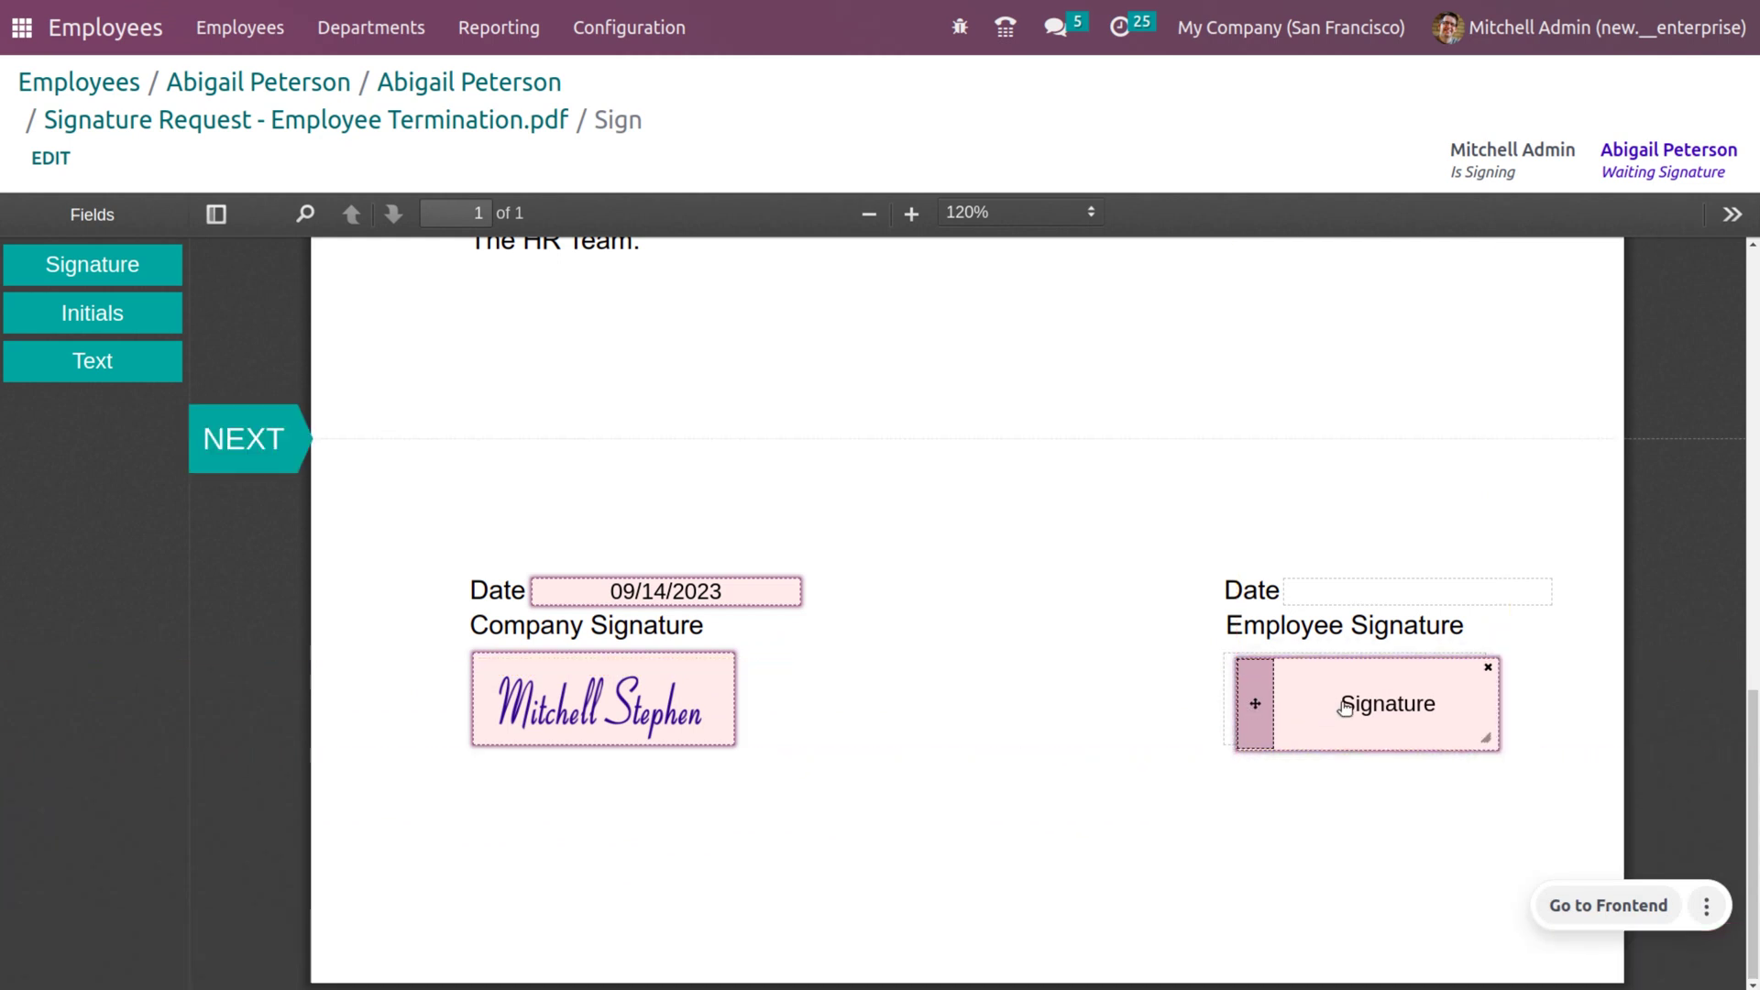
Enter the employee's full name and hand-draw their signature in the signature field.
{"action": "left_click", "coordinate": [1300, 700]}
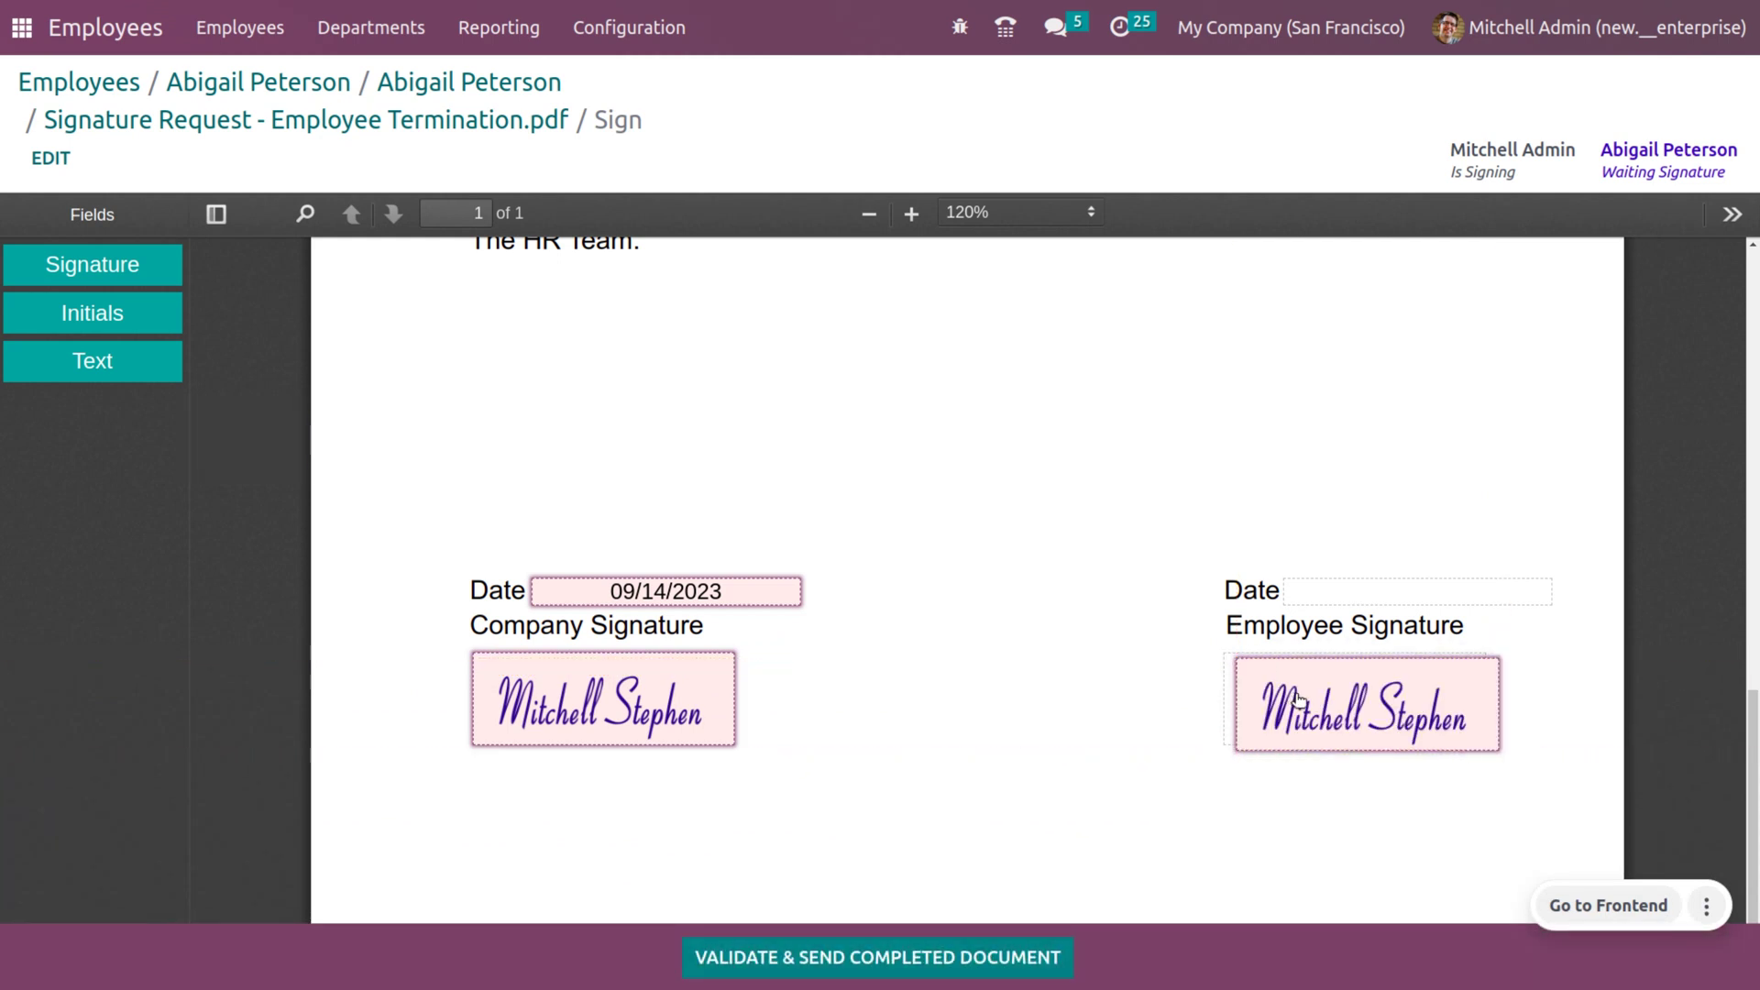
{"action": "left_click", "coordinate": [1297, 700]}
{"action": "left_click", "coordinate": [640, 182]}
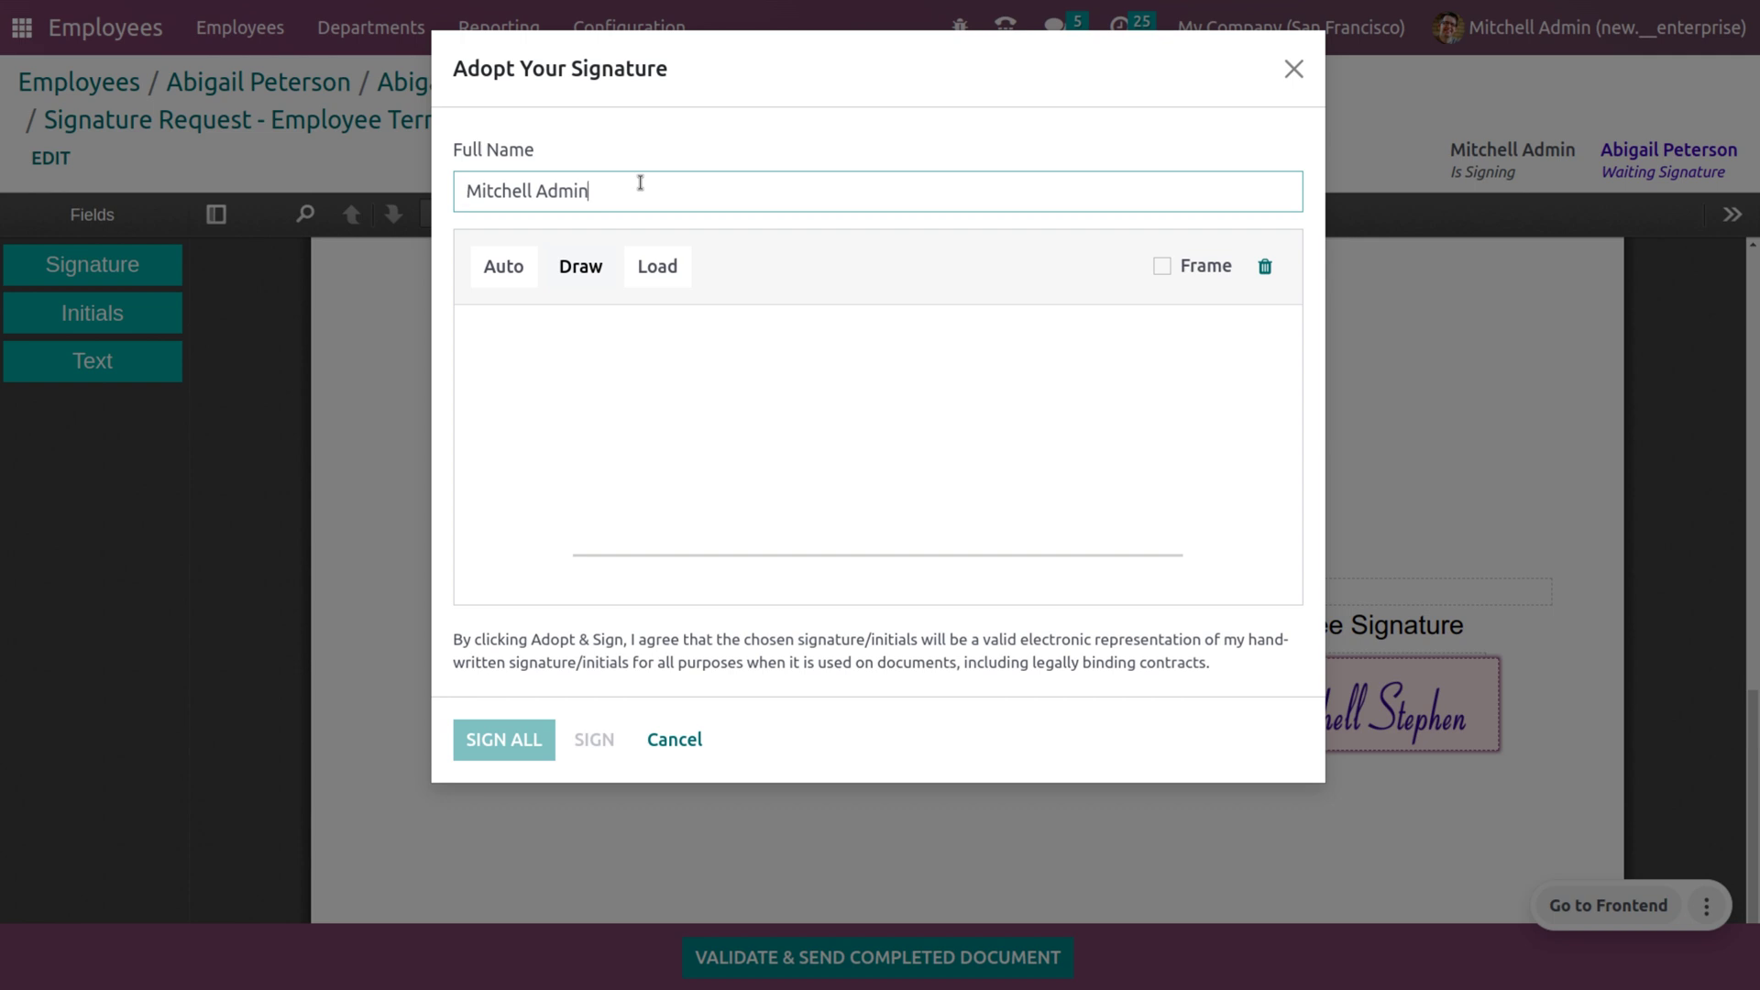
{"action": "key", "text": "BackSpace"}
{"action": "key", "text": "BackSpace"}
{"action": "key", "text": "BackSpace"}
{"action": "key", "text": "BackSpace"}
{"action": "key", "text": "BackSpace"}
{"action": "key", "text": "BackSpace"}
{"action": "key", "text": "BackSpace"}
{"action": "key", "text": "BackSpace"}
{"action": "key", "text": "BackSpace"}
{"action": "key", "text": "BackSpace"}
{"action": "key", "text": "BackSpace"}
{"action": "key", "text": "BackSpace"}
{"action": "key", "text": "BackSpace"}
{"action": "key", "text": "BackSpace"}
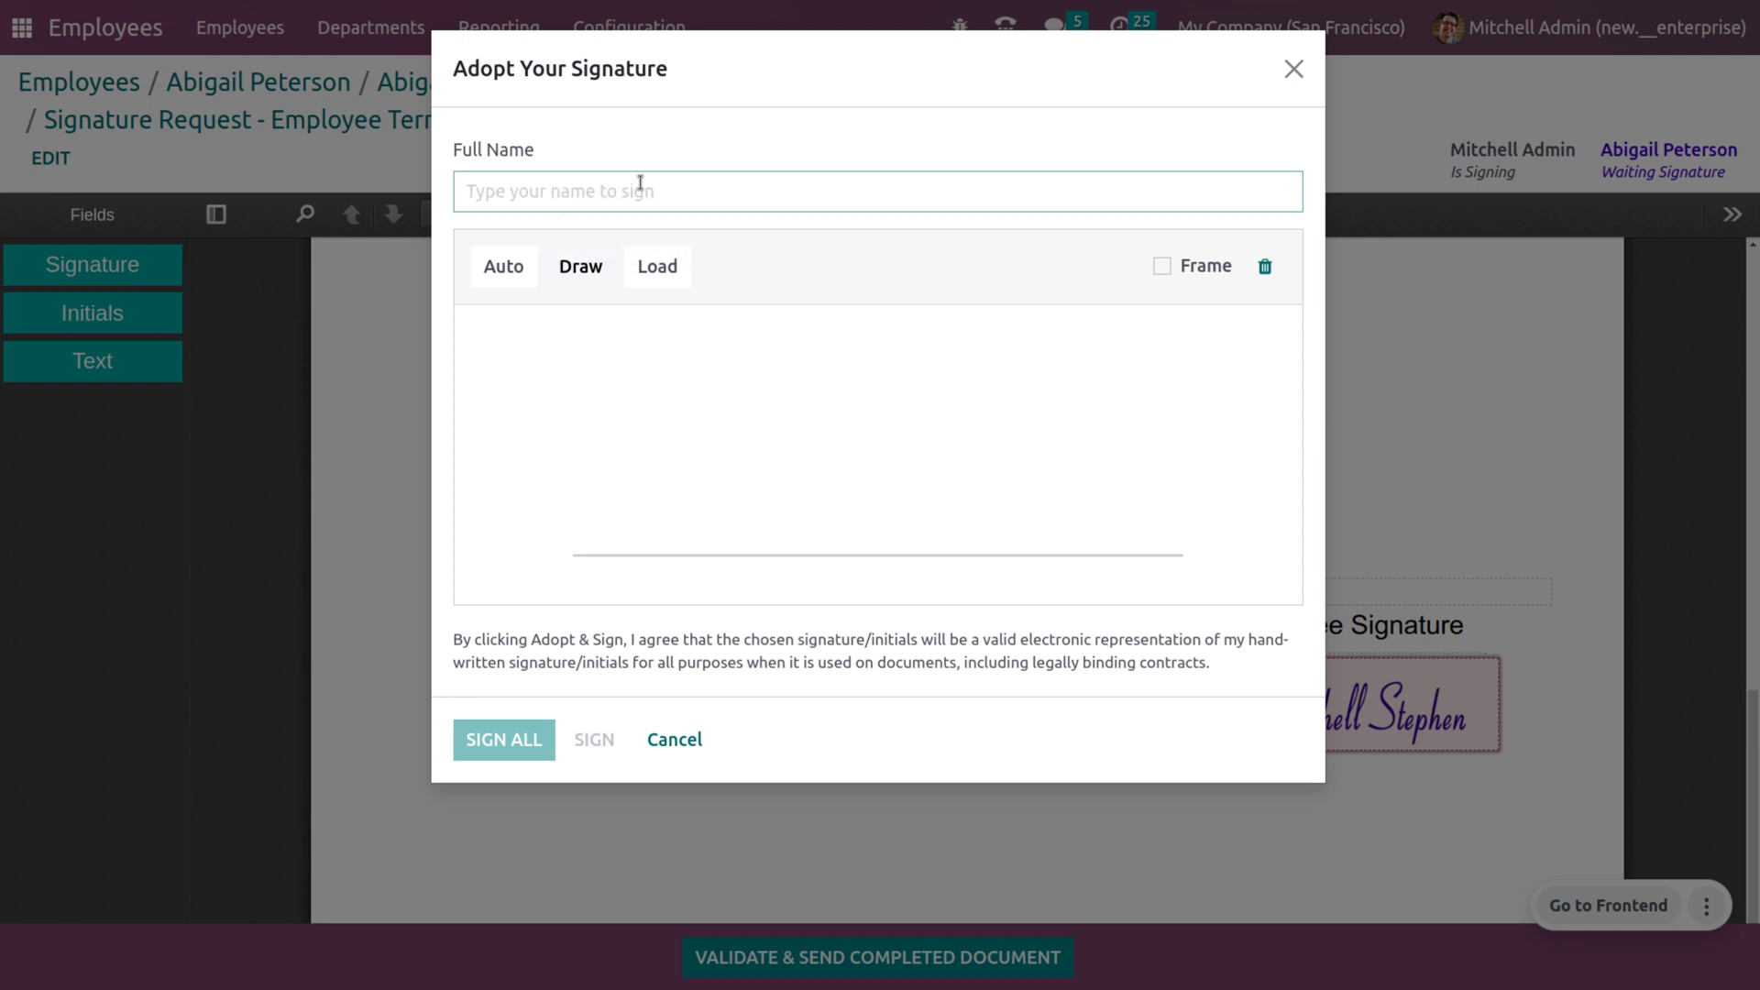
{"action": "type", "text": "Abigail Peterson"}
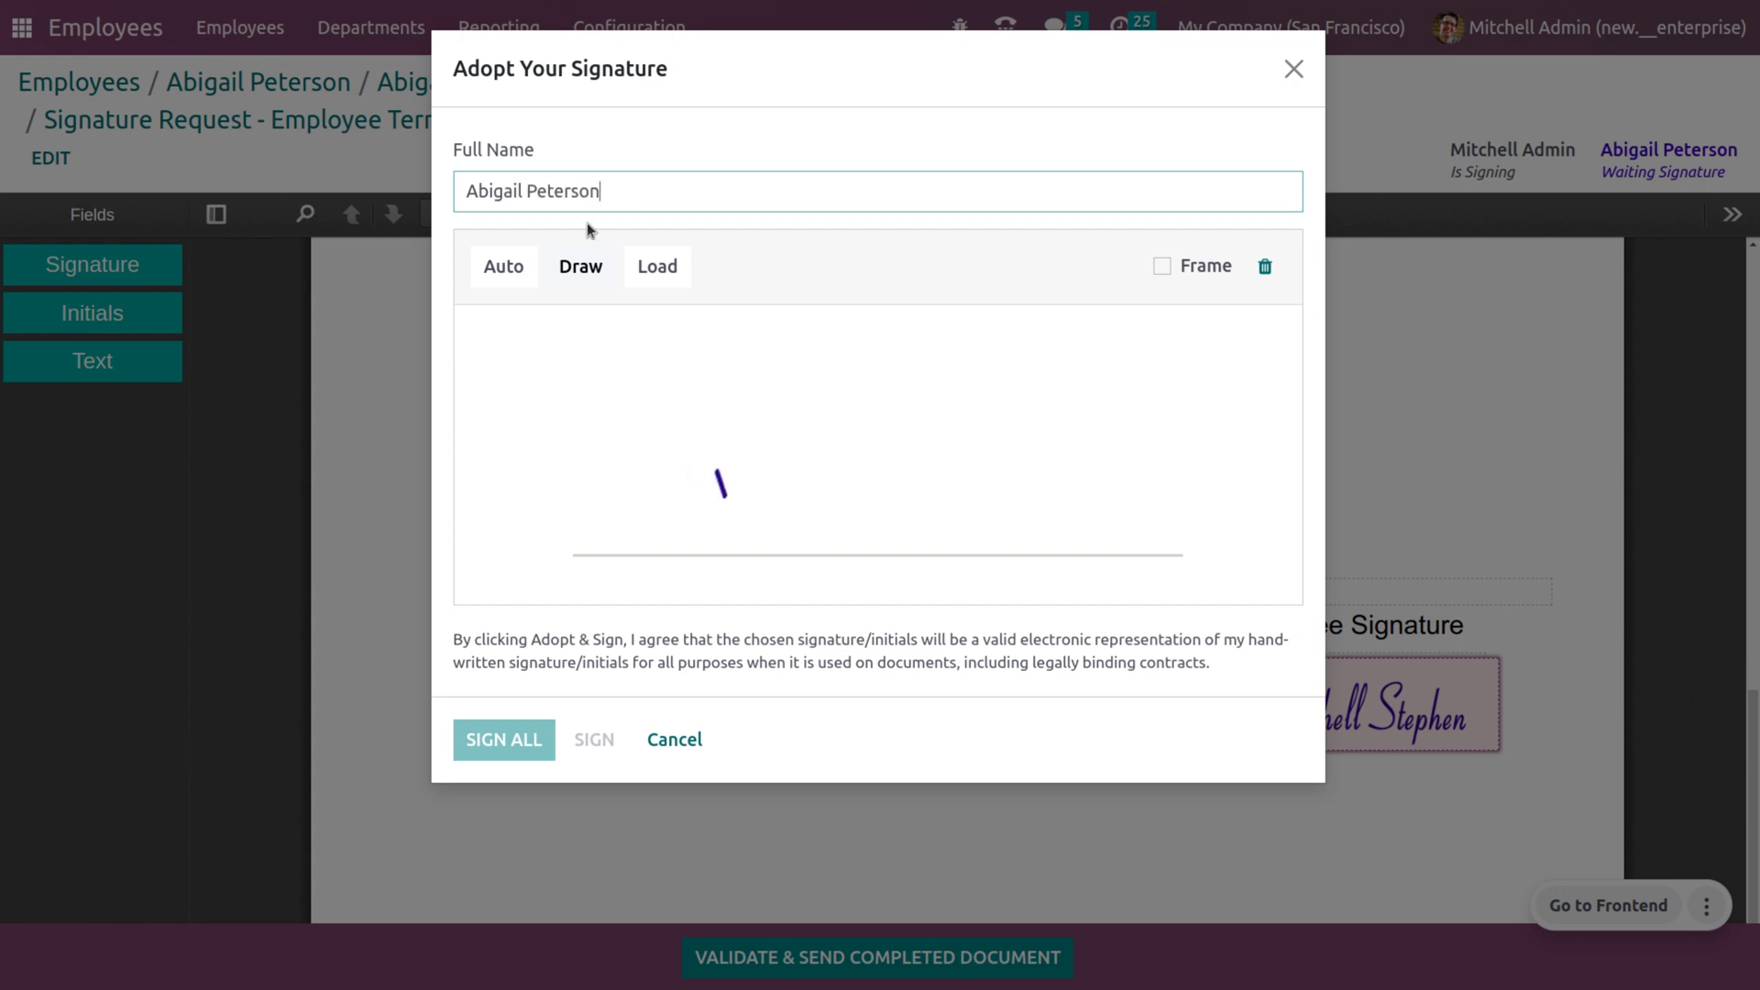
{"action": "mouse_move", "coordinate": [639, 334]}
{"action": "left_mouse_down"}
{"action": "mouse_move", "coordinate": [770, 511]}
{"action": "mouse_move", "coordinate": [869, 365]}
{"action": "left_mouse_up"}
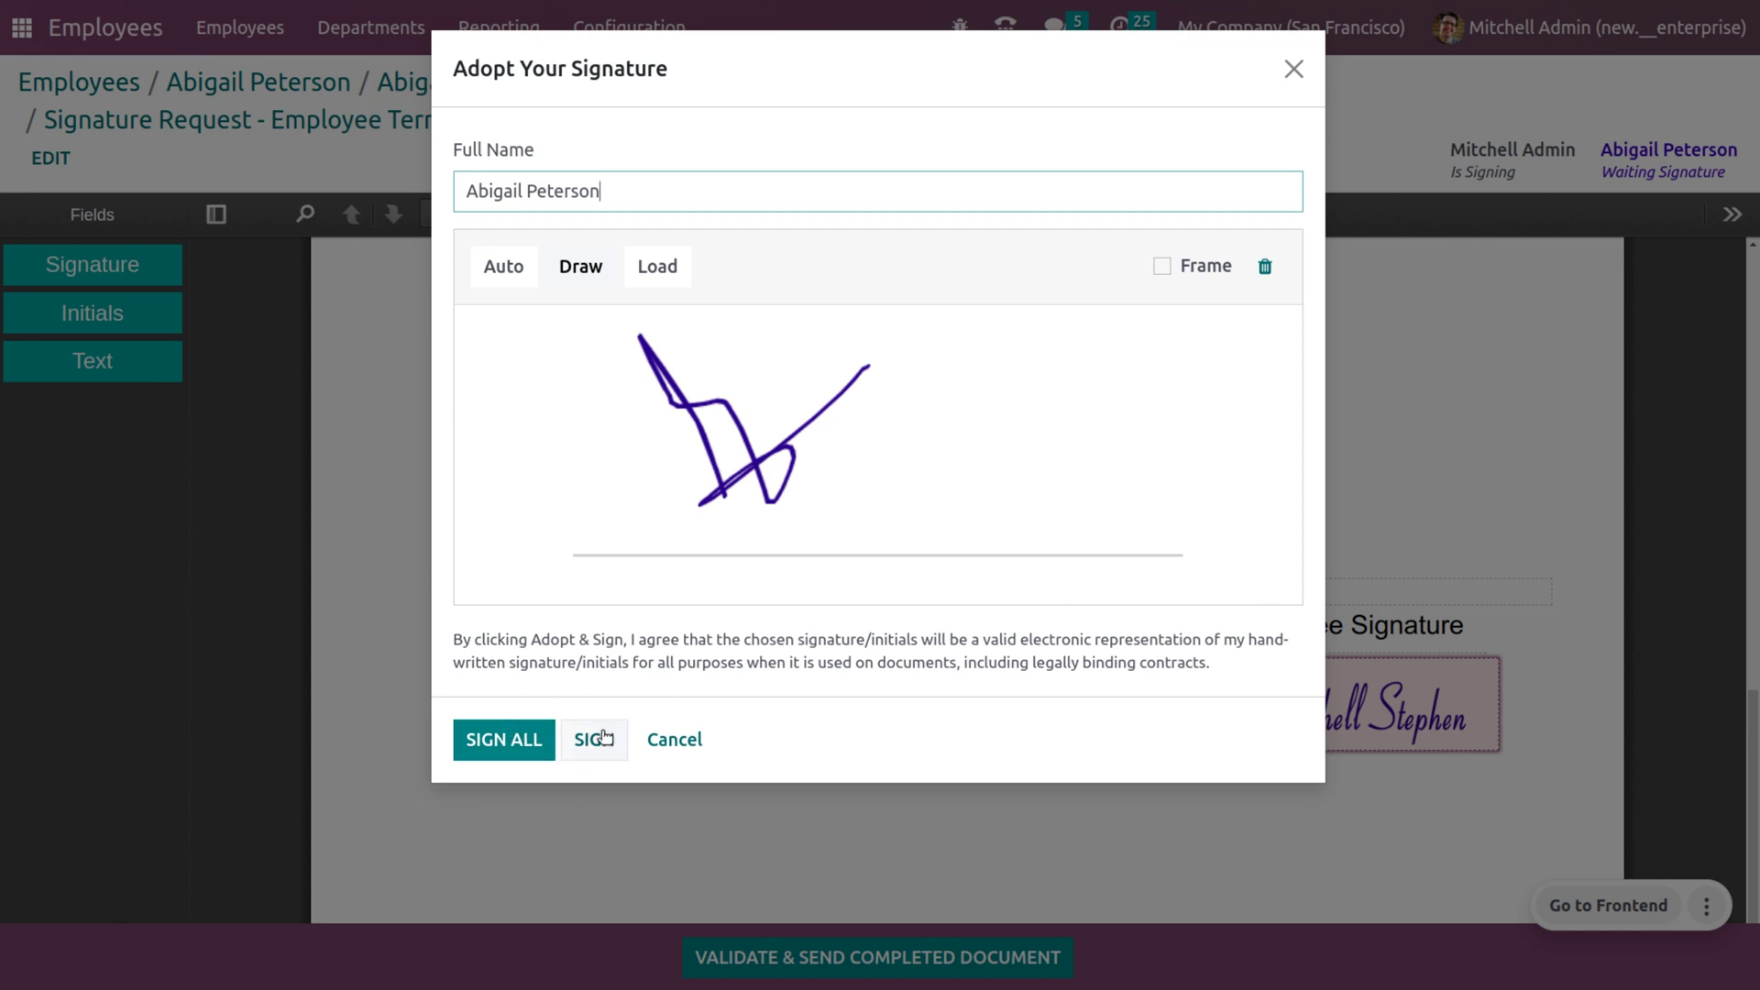
Adopt the drawn signature and add the employee date 14-sep-2023.
{"action": "left_click", "coordinate": [604, 736]}
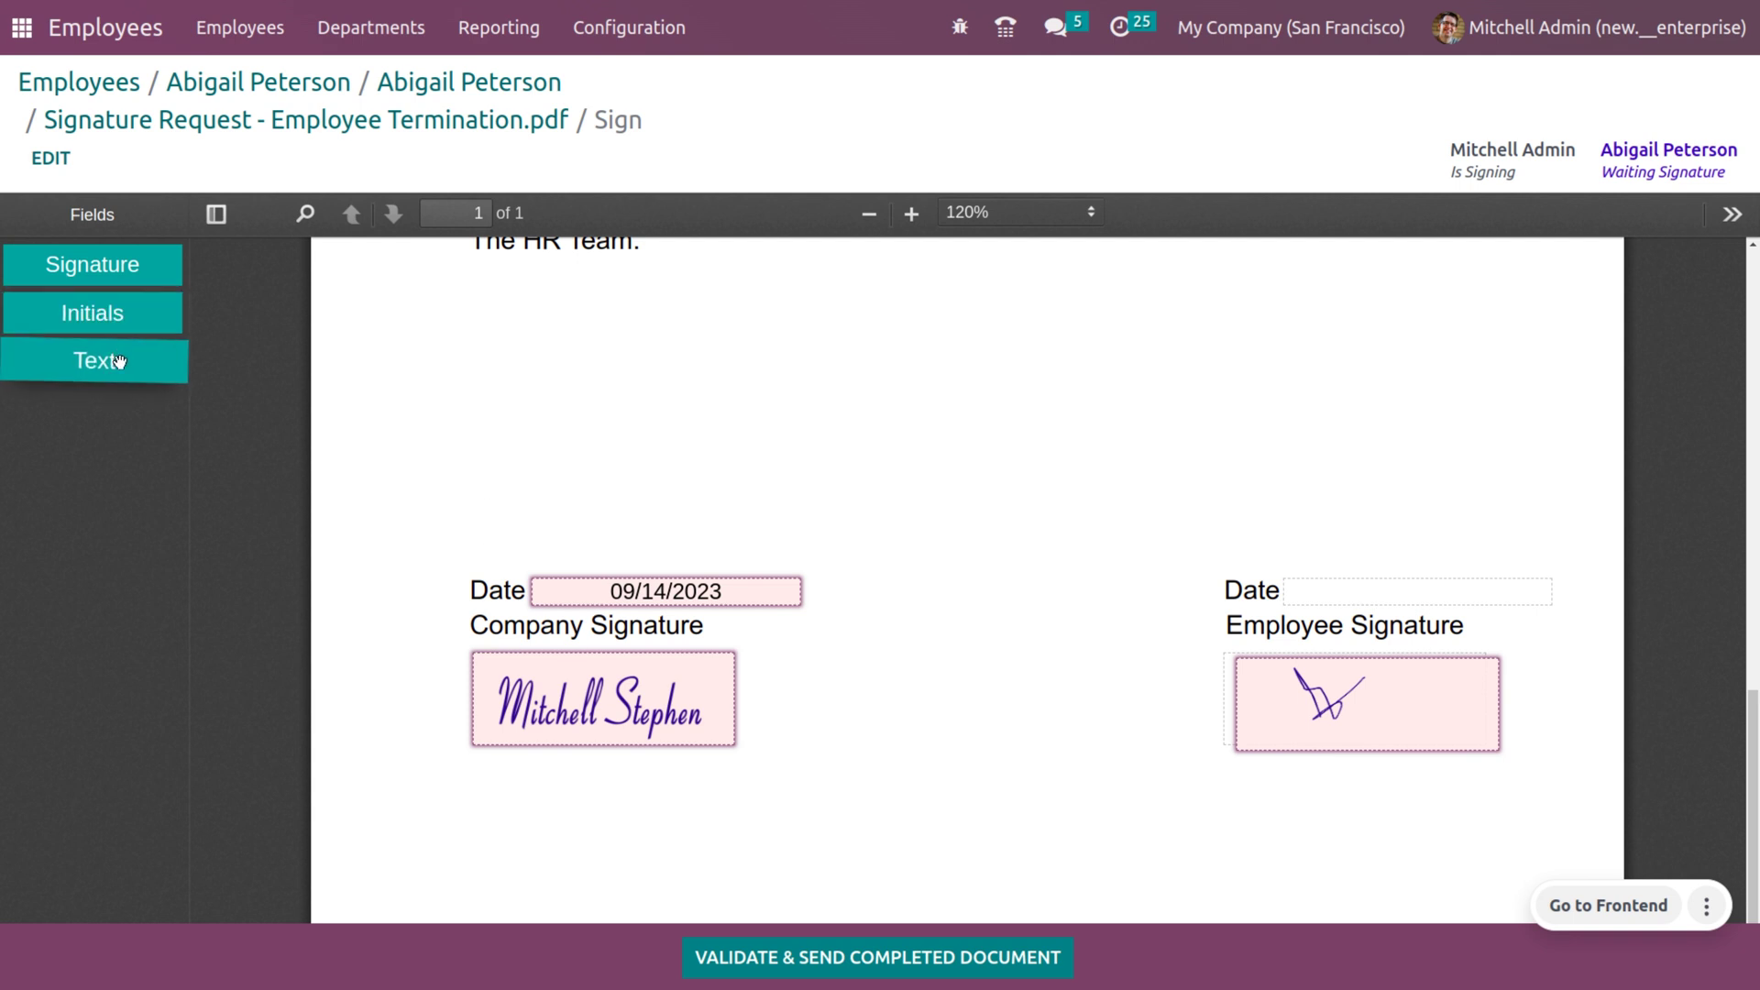
{"action": "mouse_move", "coordinate": [122, 361]}
{"action": "left_mouse_down"}
{"action": "mouse_move", "coordinate": [306, 383]}
{"action": "mouse_move", "coordinate": [1383, 803]}
{"action": "mouse_move", "coordinate": [1331, 669]}
{"action": "mouse_move", "coordinate": [1303, 710]}
{"action": "left_mouse_up"}
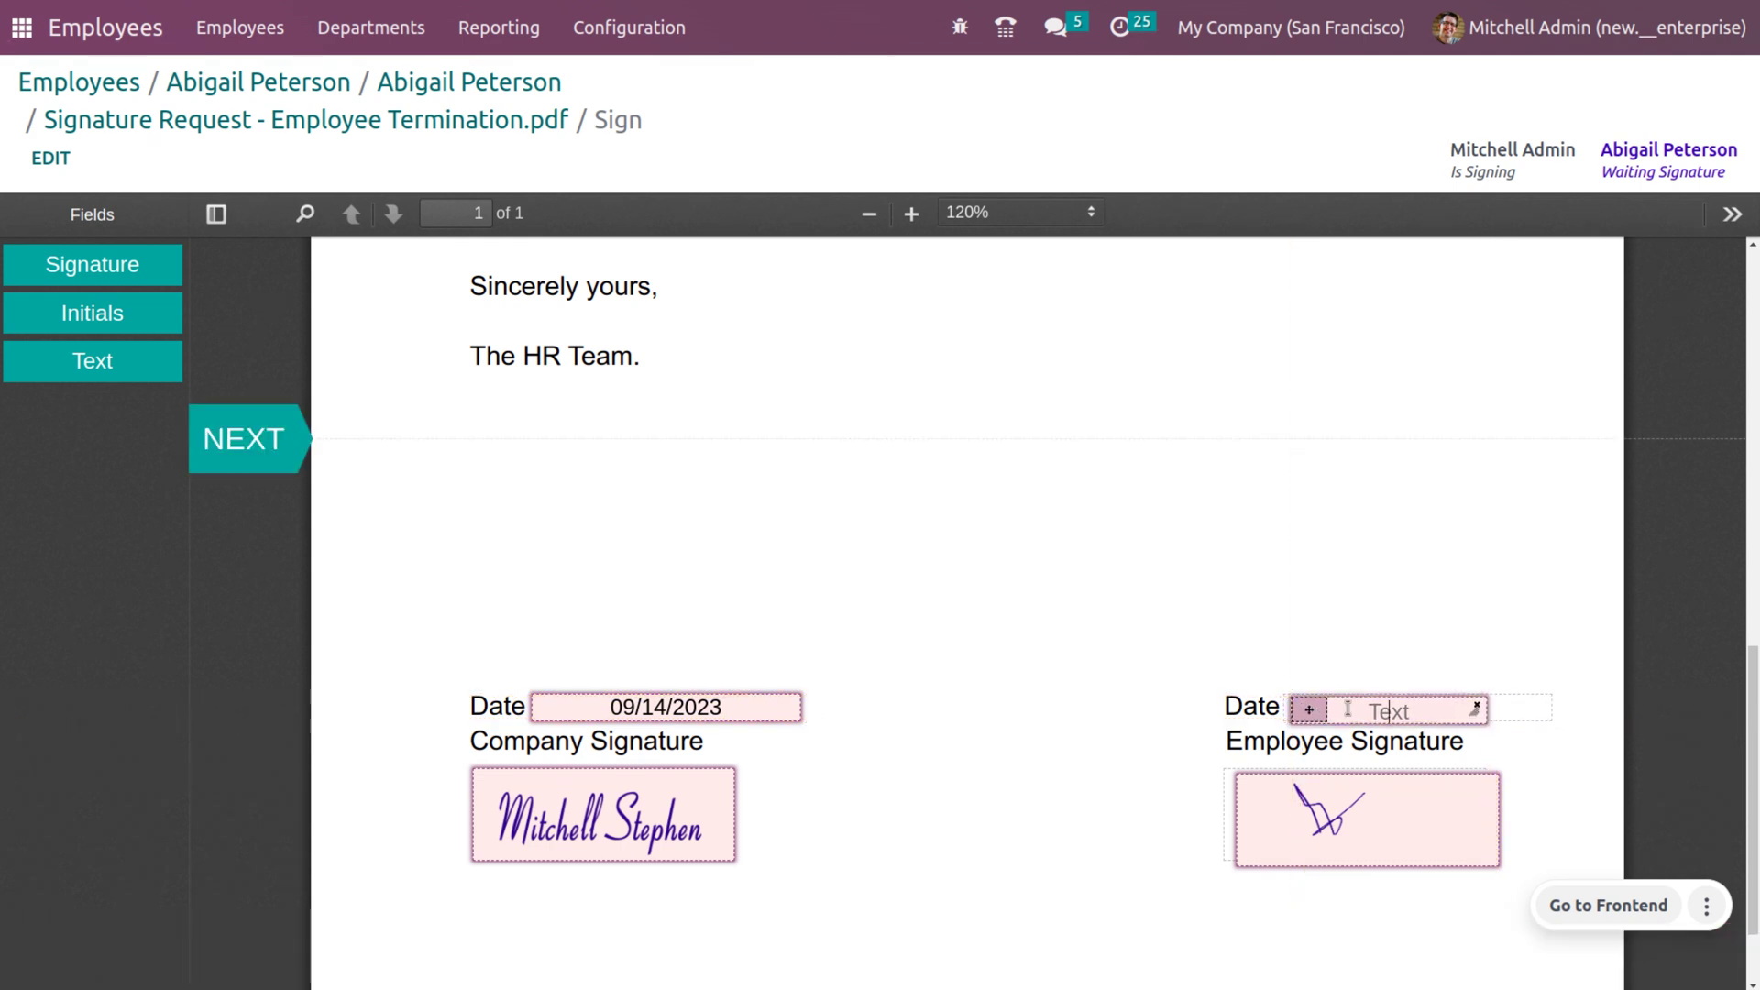
{"action": "type", "text": "14-"}
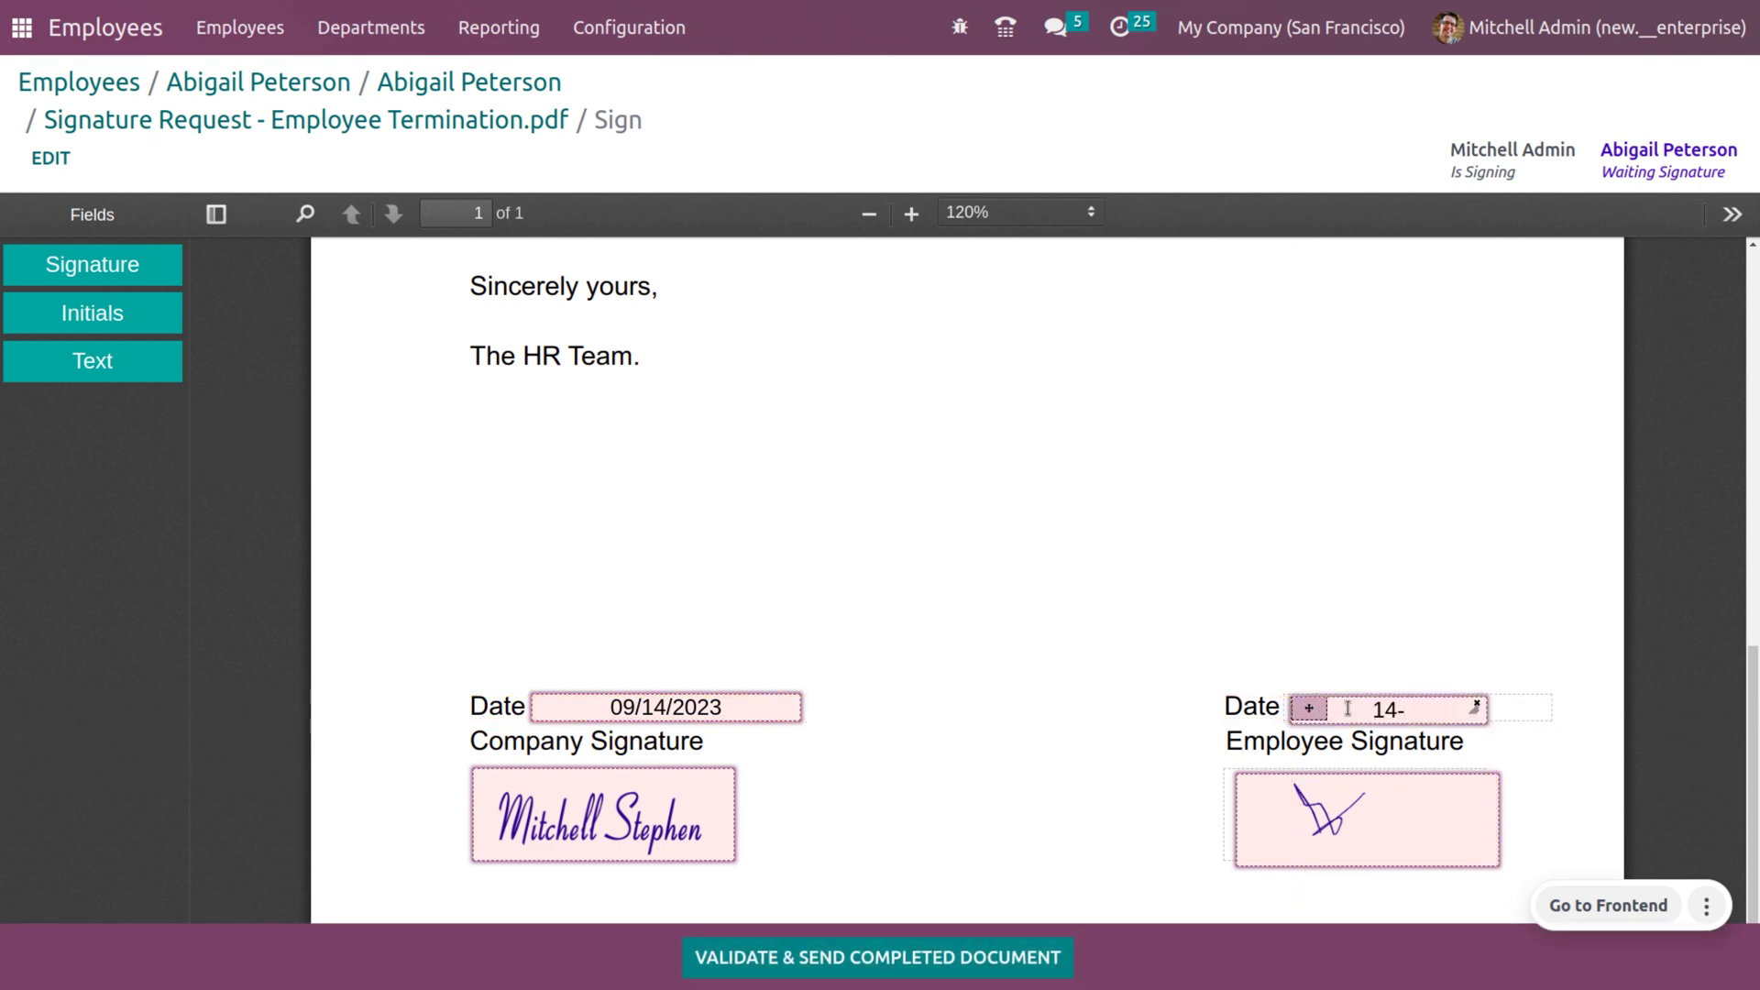
{"action": "type", "text": "sep-2023"}
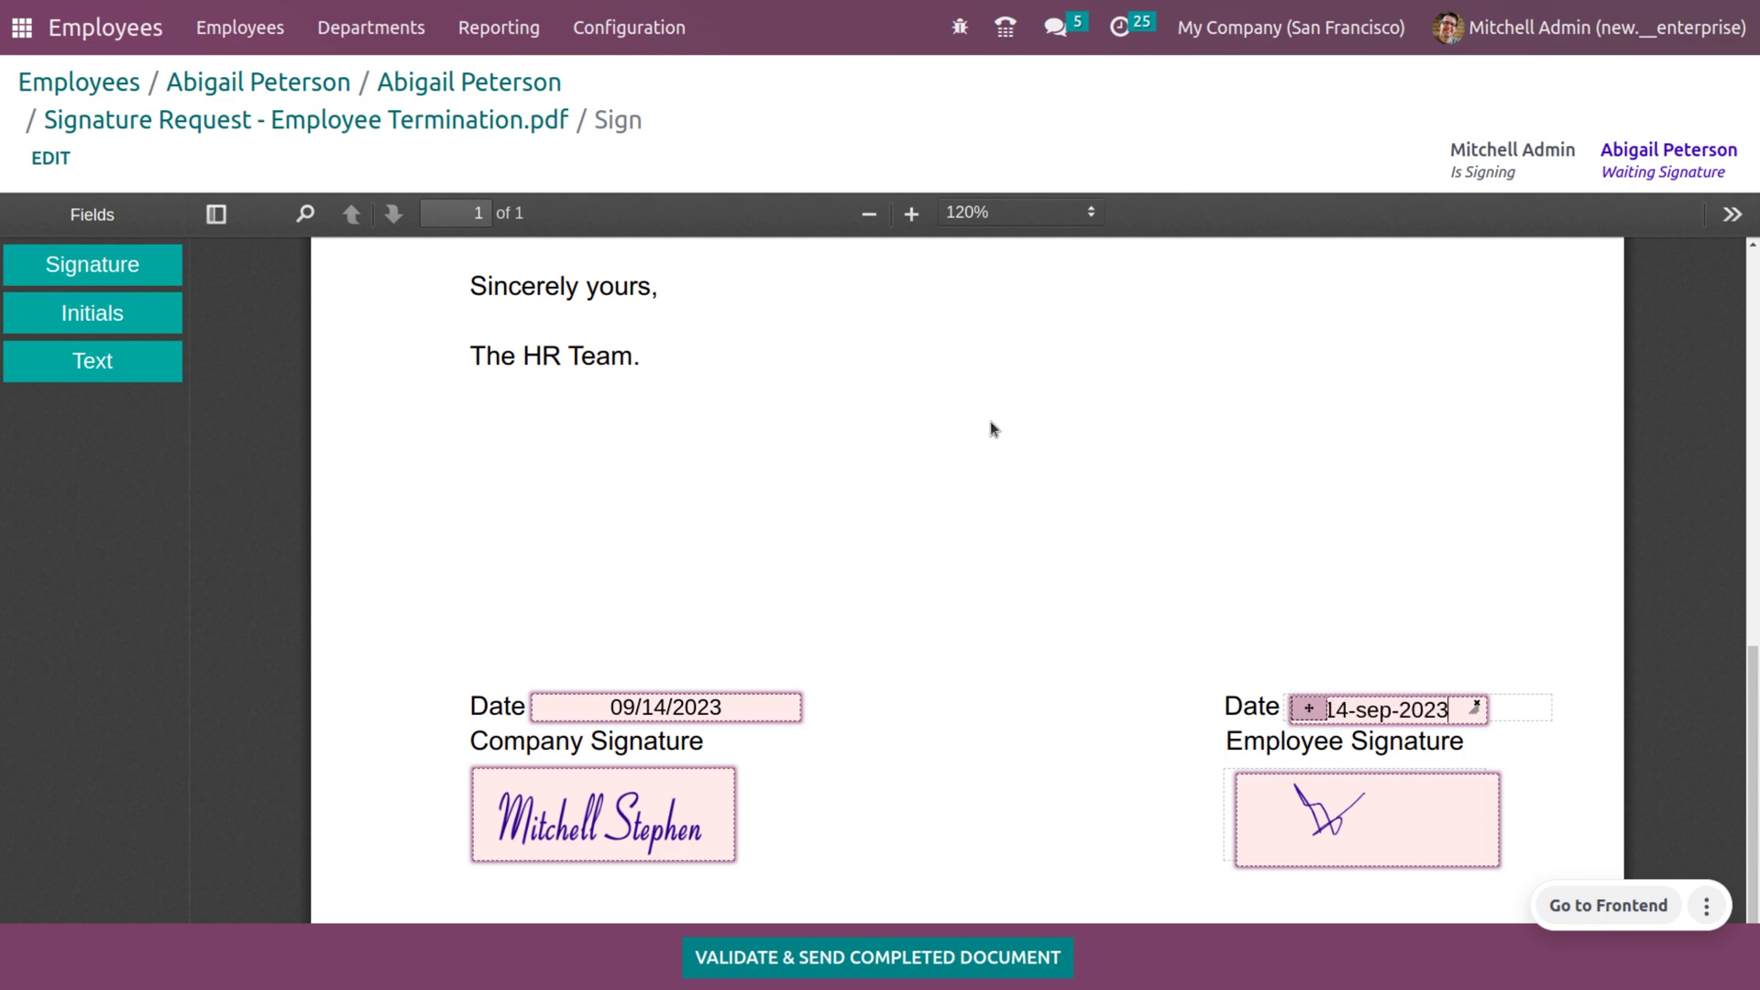
Validate the signatures and send the completed document.
{"action": "scroll", "coordinate": [991, 428], "scroll_direction": "up", "scroll_amount": 5}
{"action": "scroll", "coordinate": [920, 562], "scroll_direction": "down", "scroll_amount": 6}
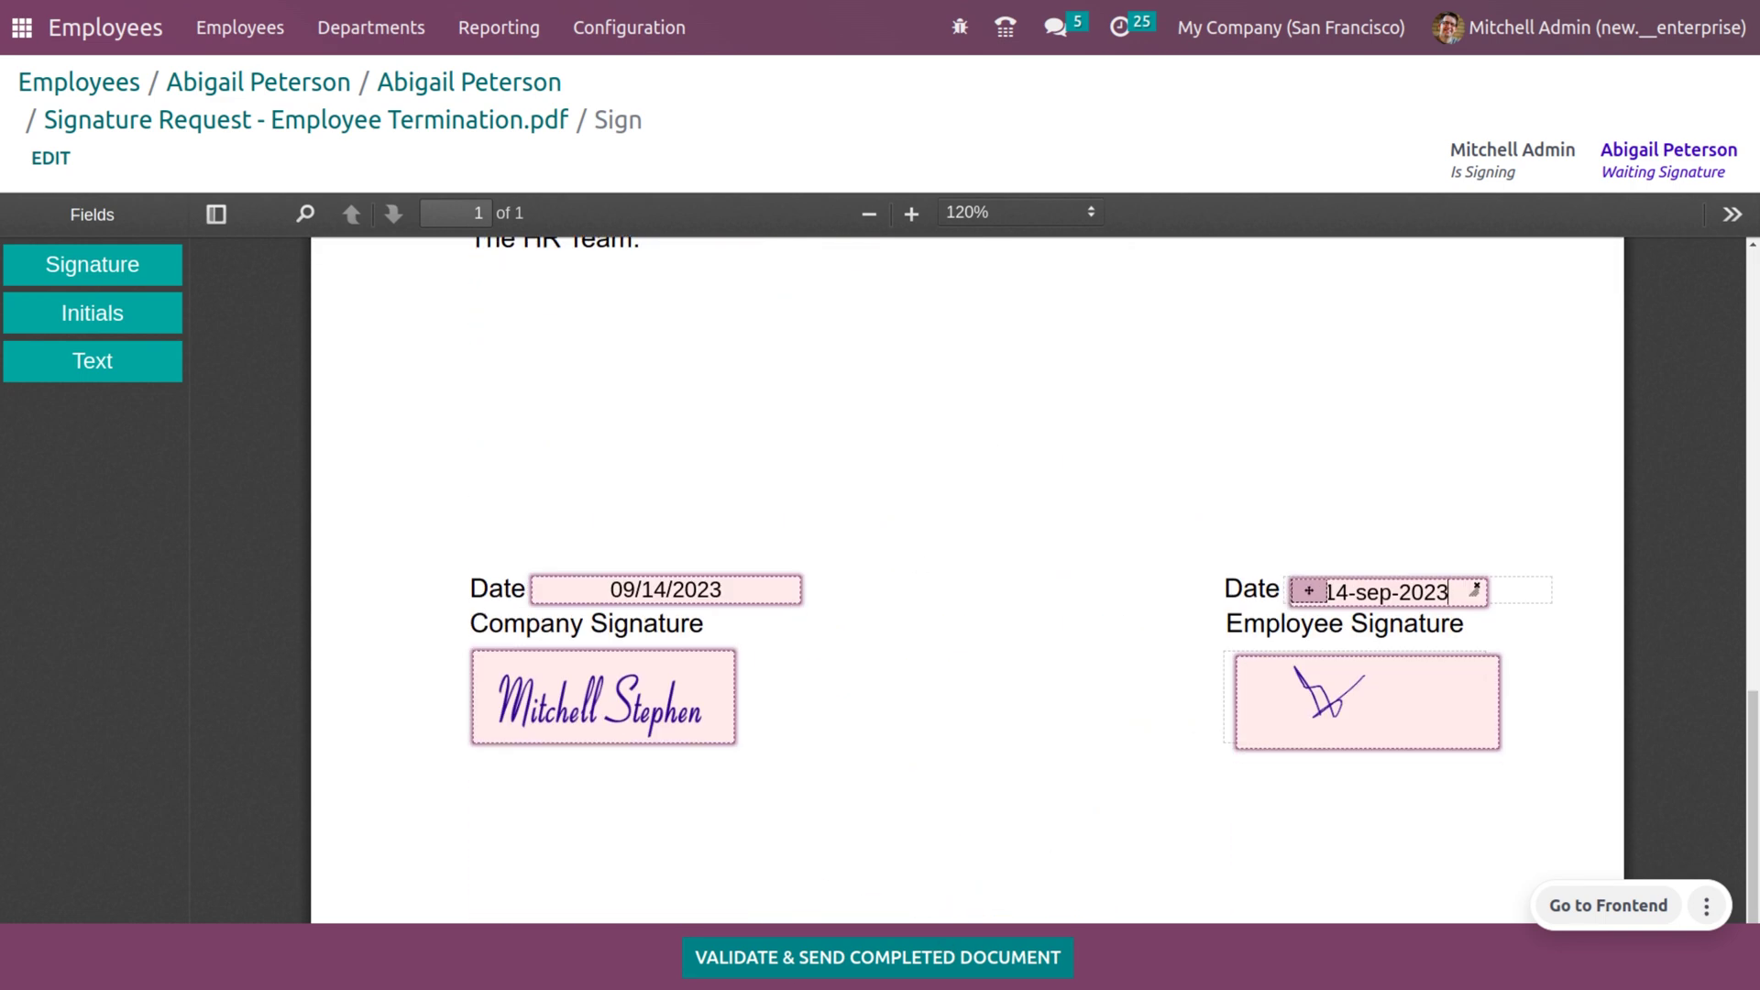
{"action": "left_click", "coordinate": [794, 958]}
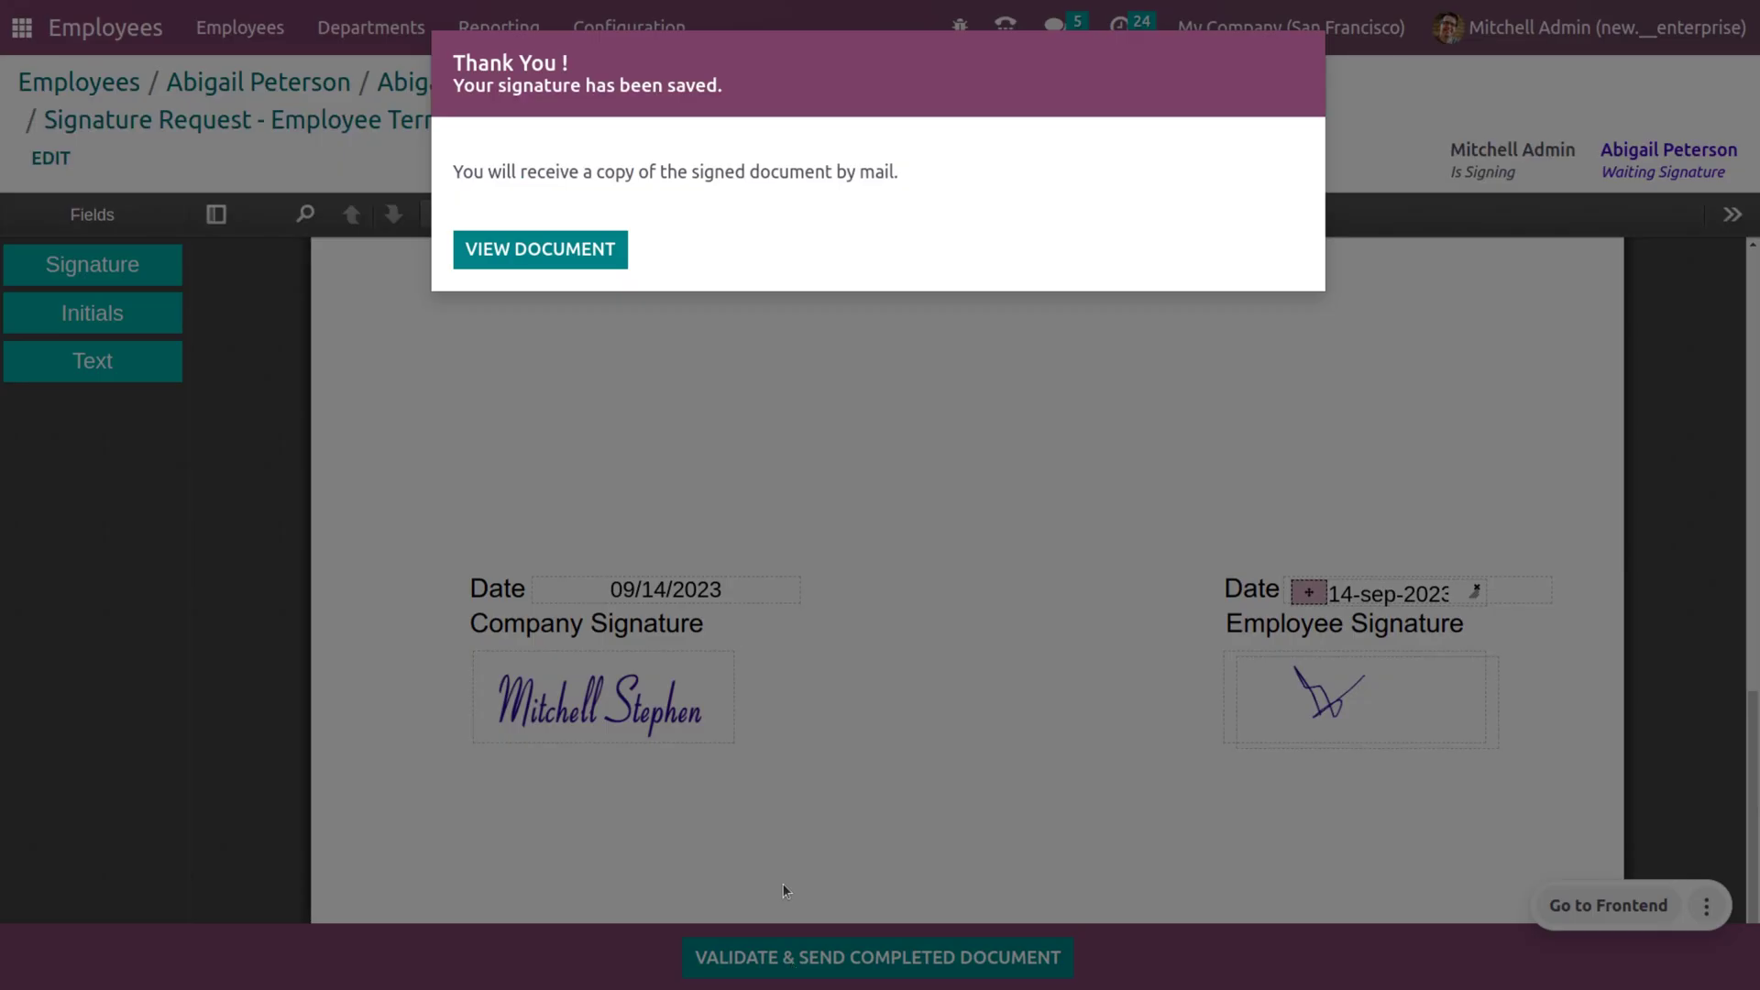
View the signed termination document and scroll through its pages.
{"action": "left_click", "coordinate": [563, 245]}
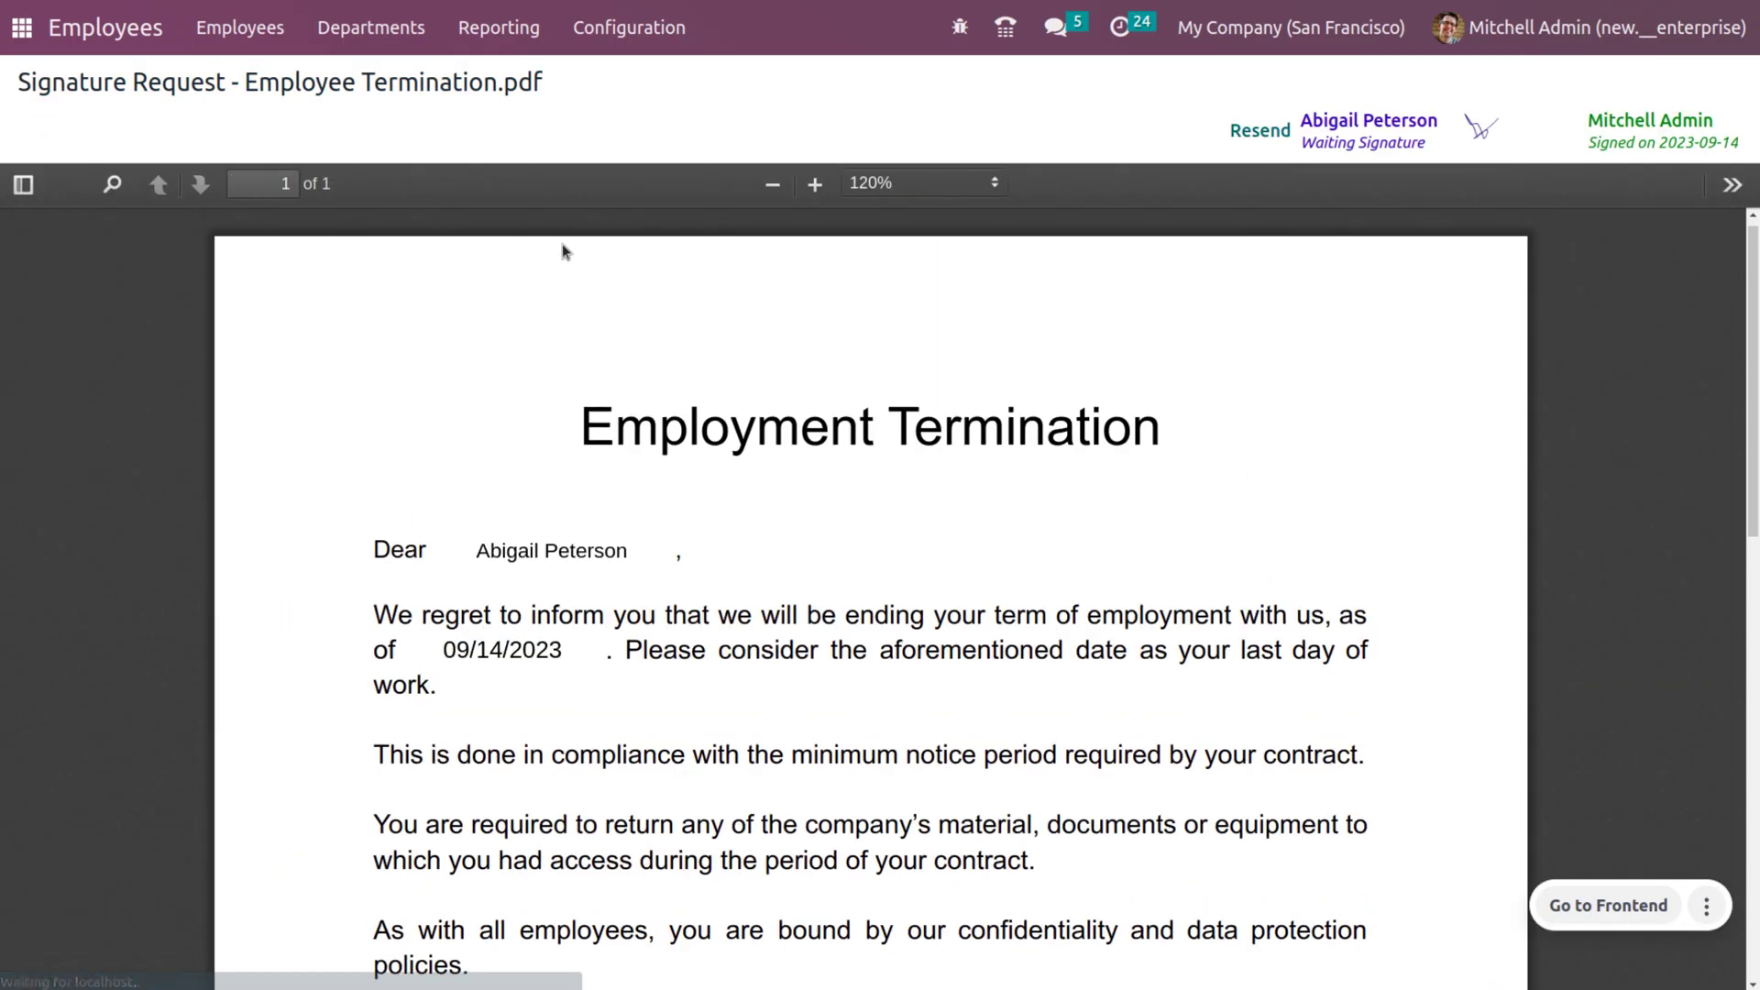
{"action": "scroll", "coordinate": [833, 546], "scroll_direction": "down", "scroll_amount": 3}
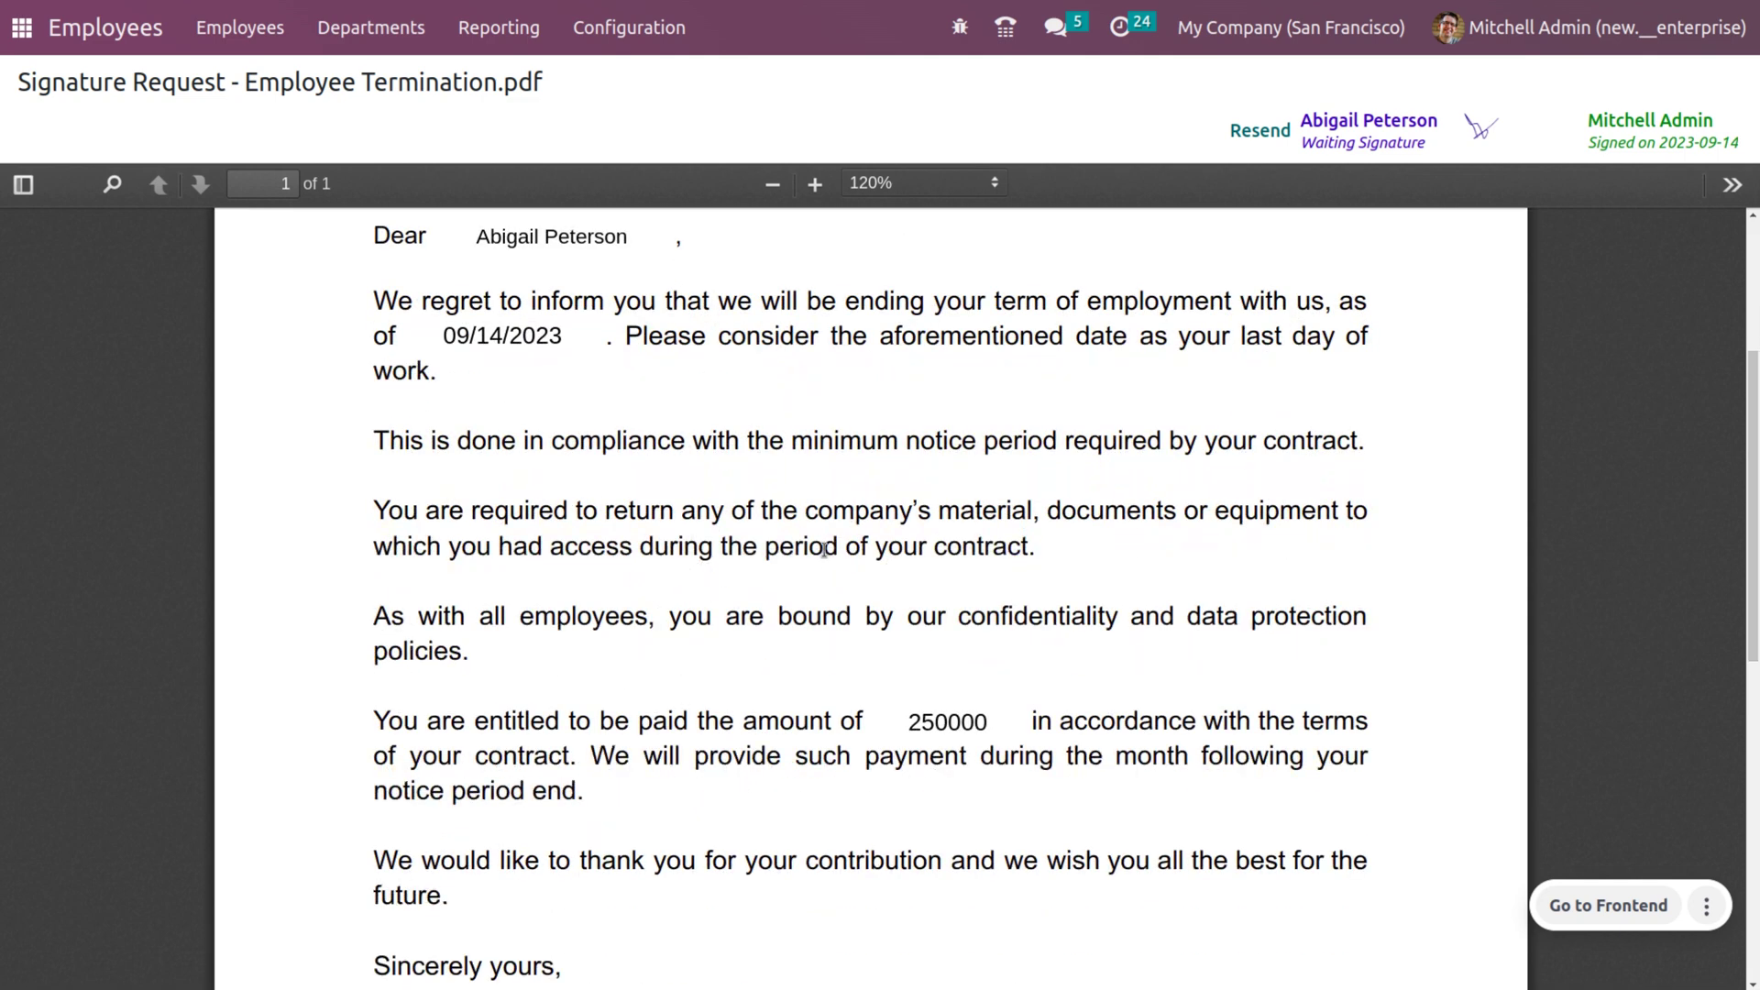
{"action": "scroll", "coordinate": [824, 550], "scroll_direction": "down", "scroll_amount": 5}
{"action": "scroll", "coordinate": [824, 550], "scroll_direction": "down", "scroll_amount": 4}
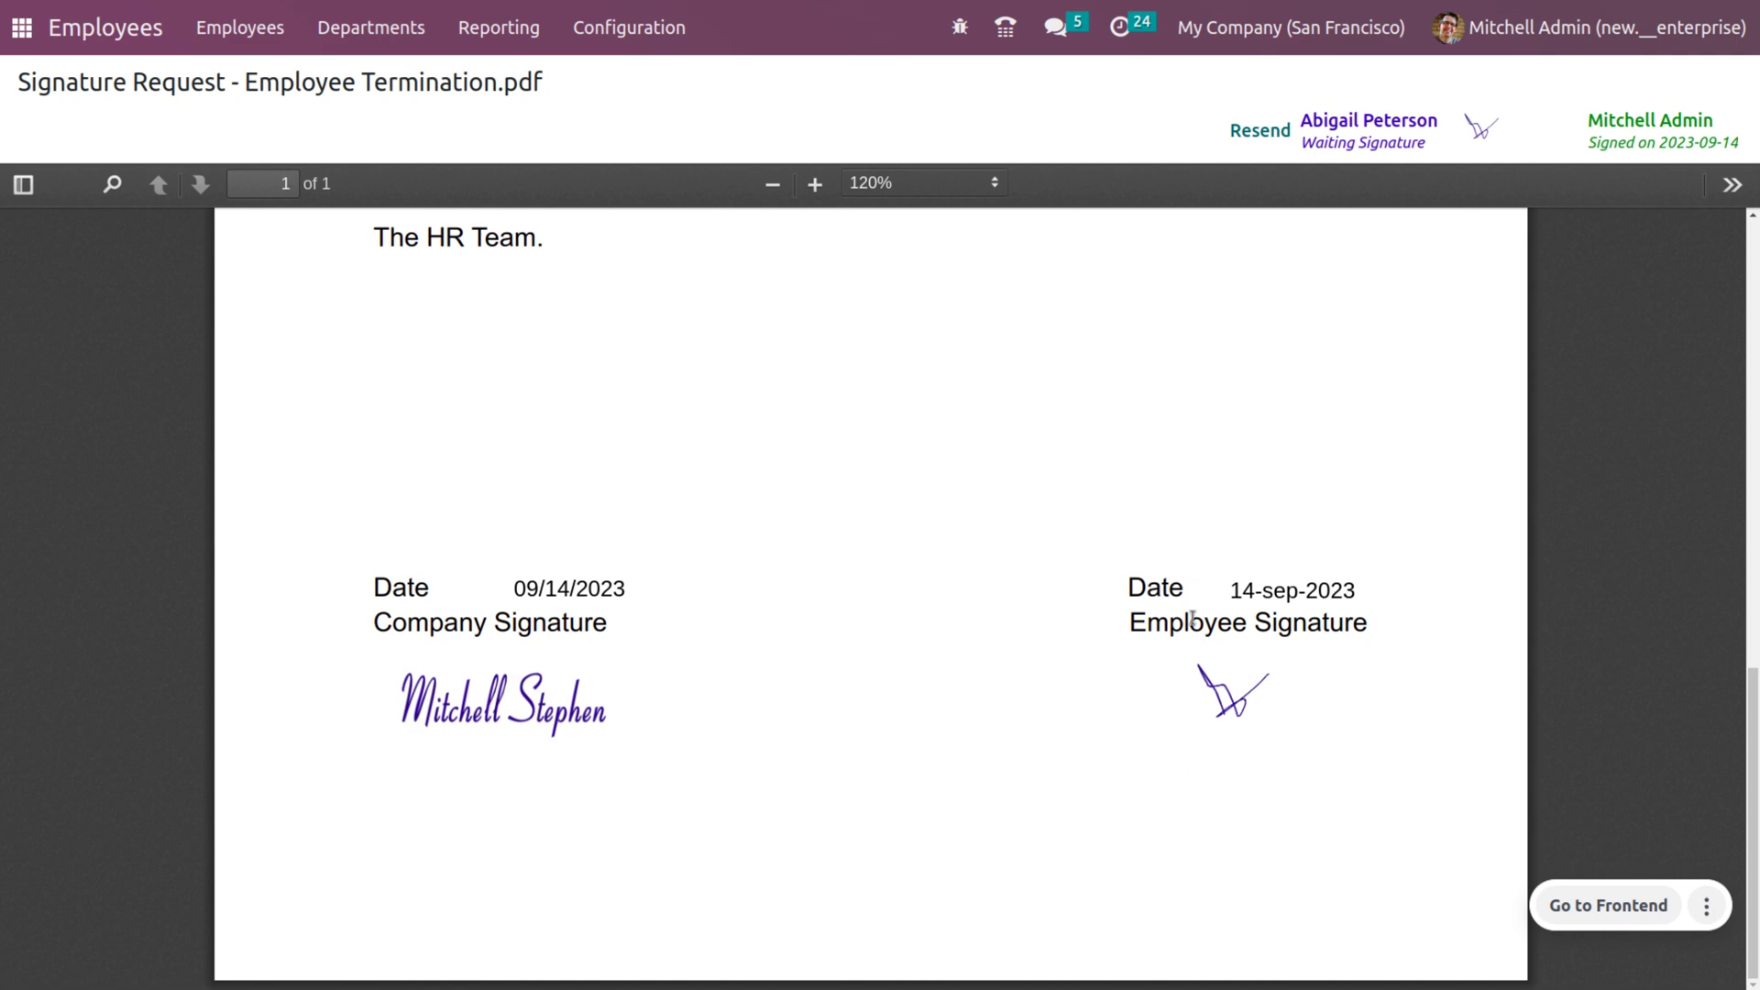
{"action": "scroll", "coordinate": [1192, 619], "scroll_direction": "up", "scroll_amount": 10}
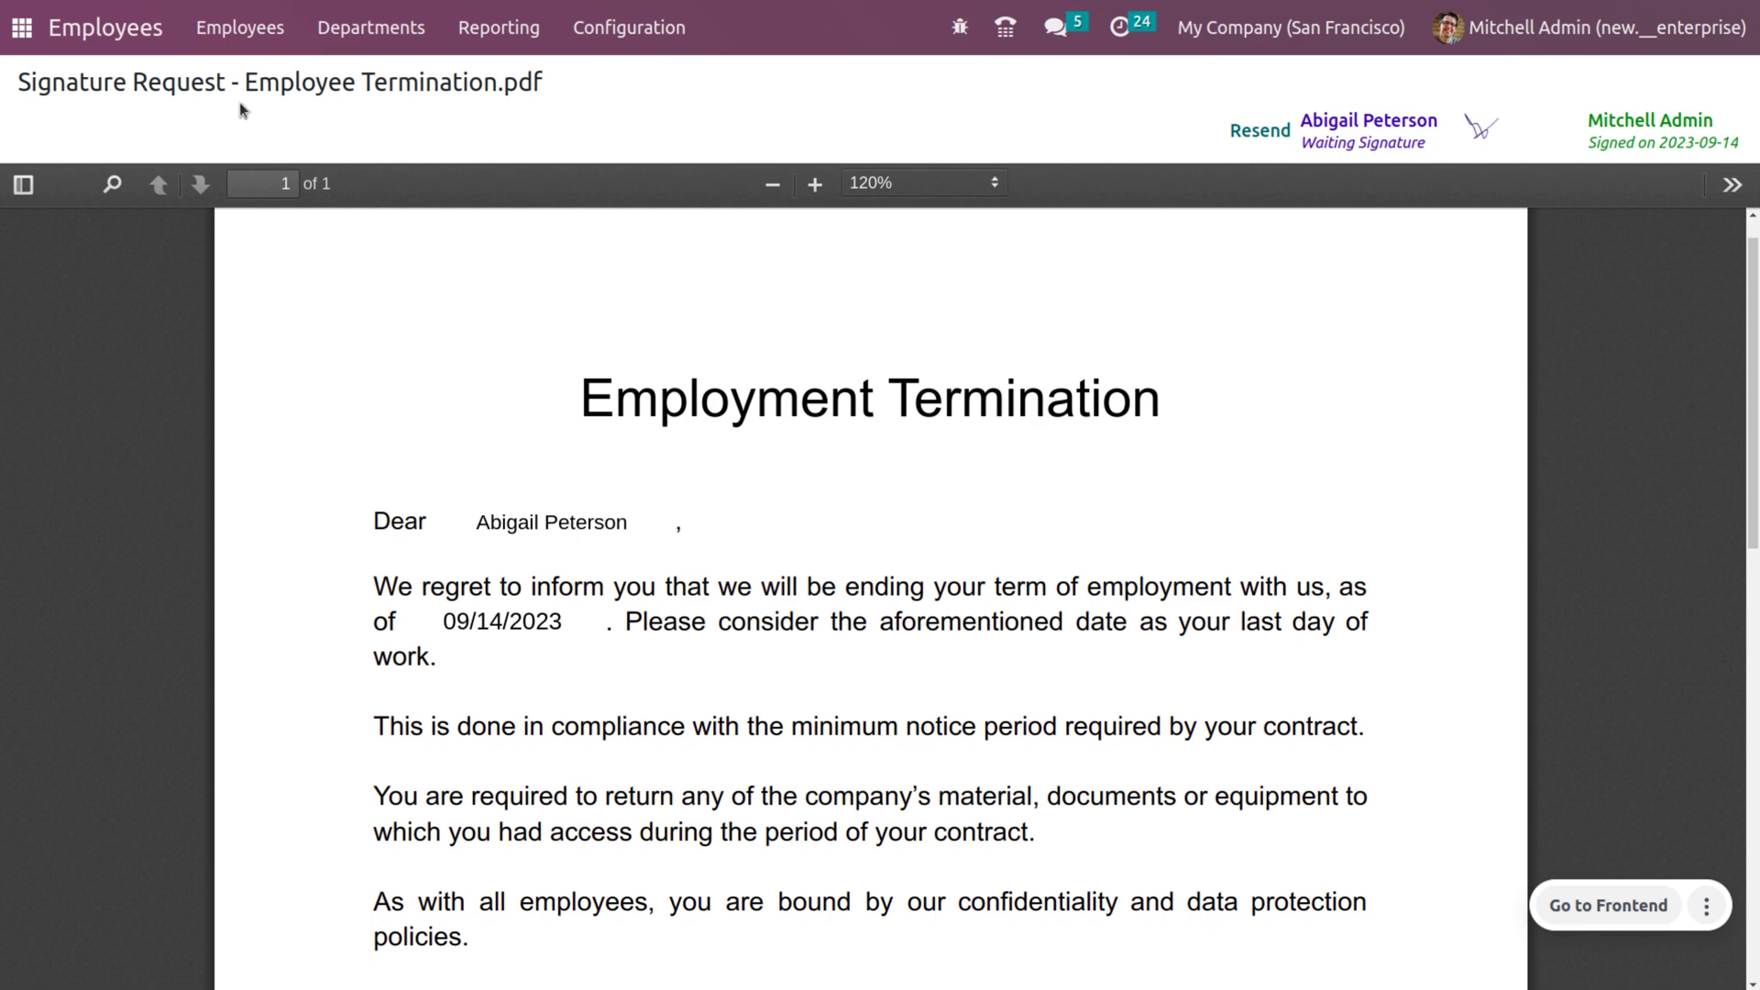
Open the employee's record, check its signature requests, and return to the record.
{"action": "left_click", "coordinate": [237, 54]}
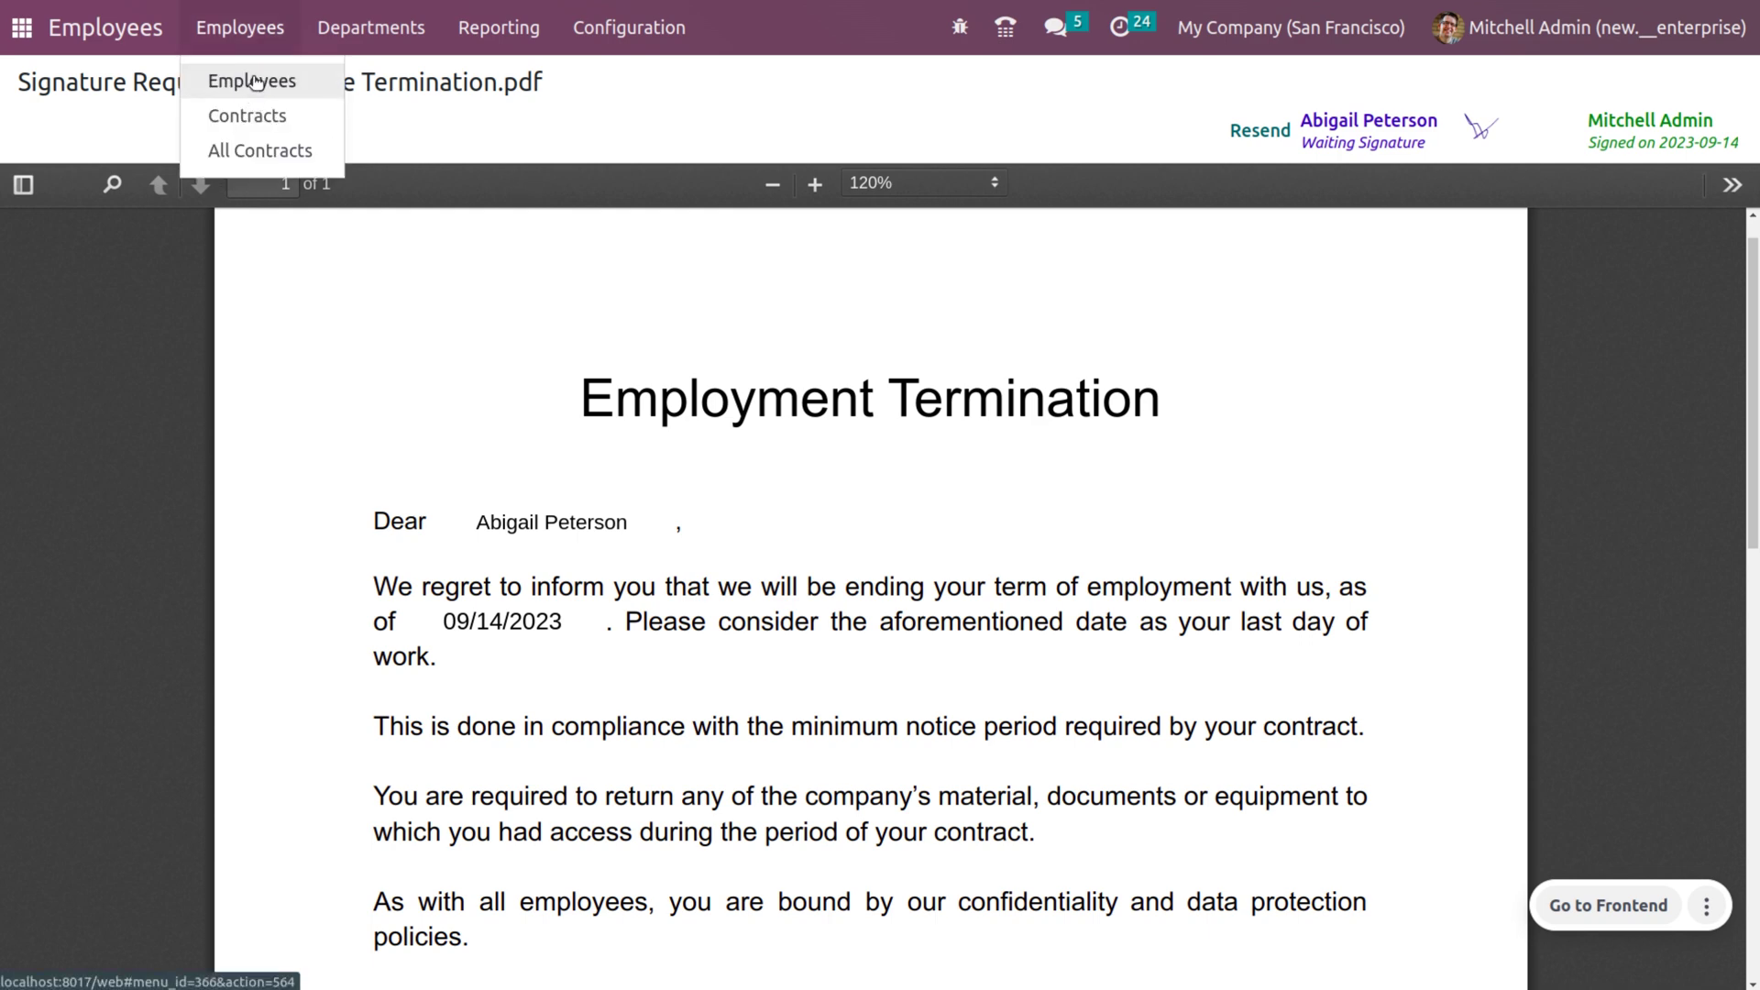
{"action": "left_click", "coordinate": [251, 79]}
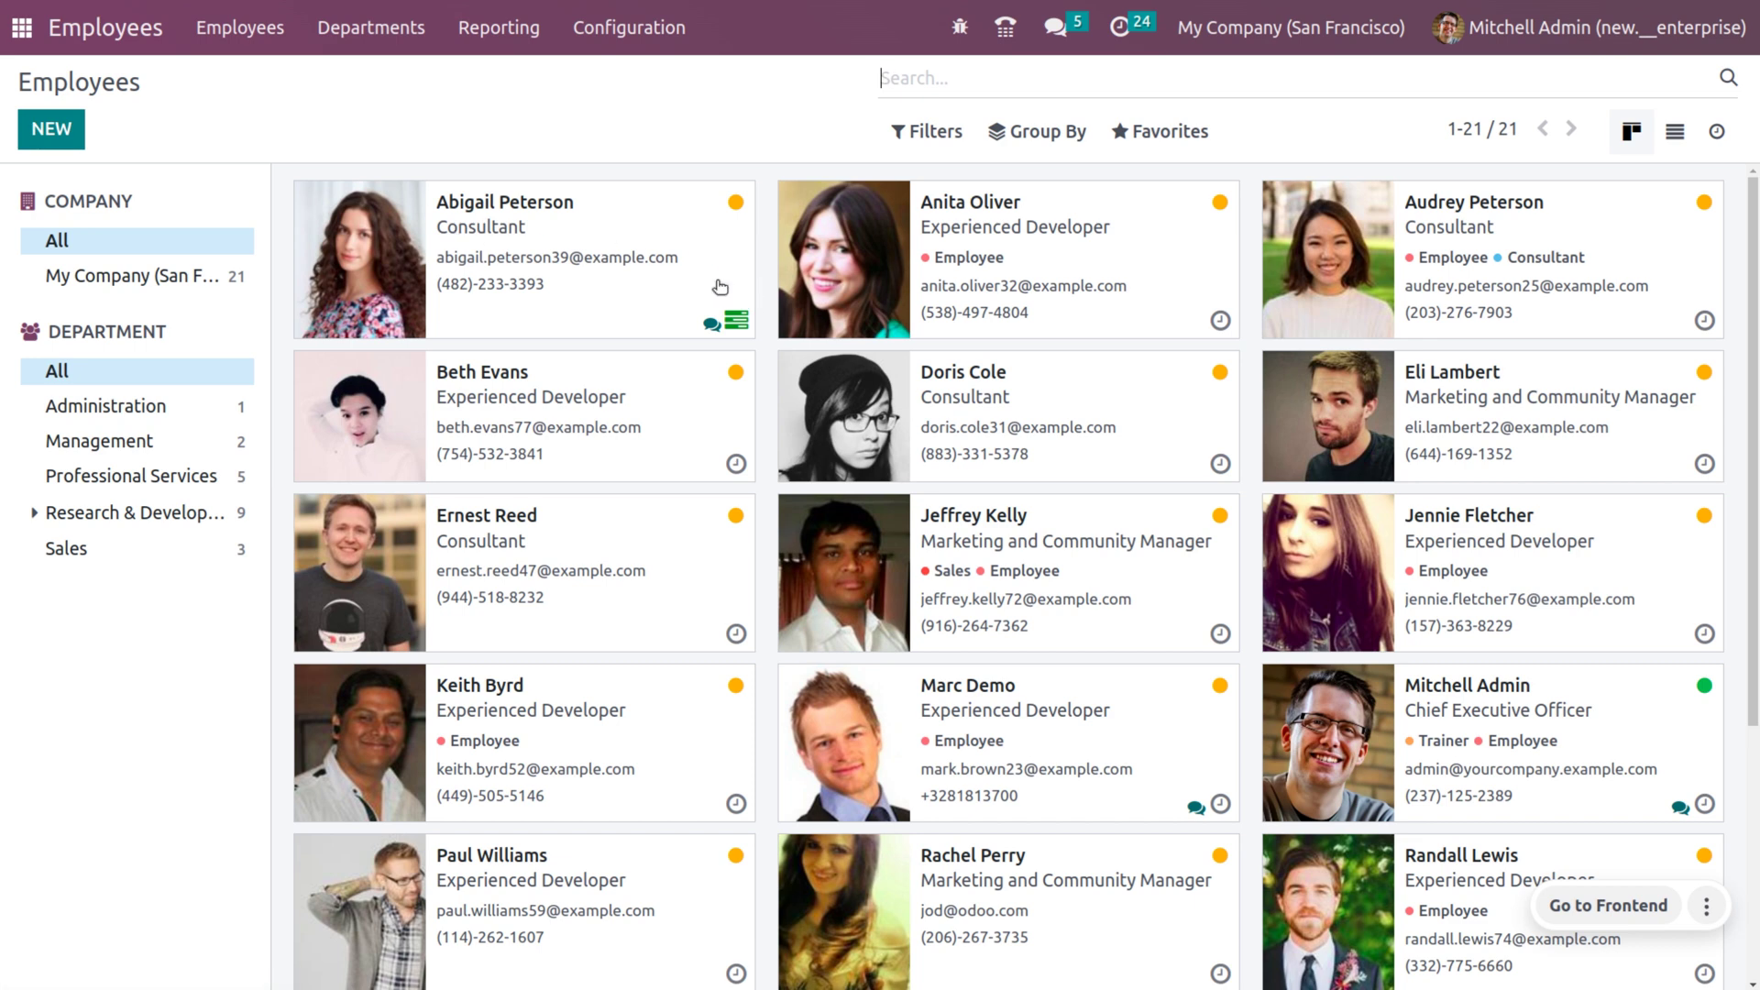
{"action": "left_click", "coordinate": [721, 287]}
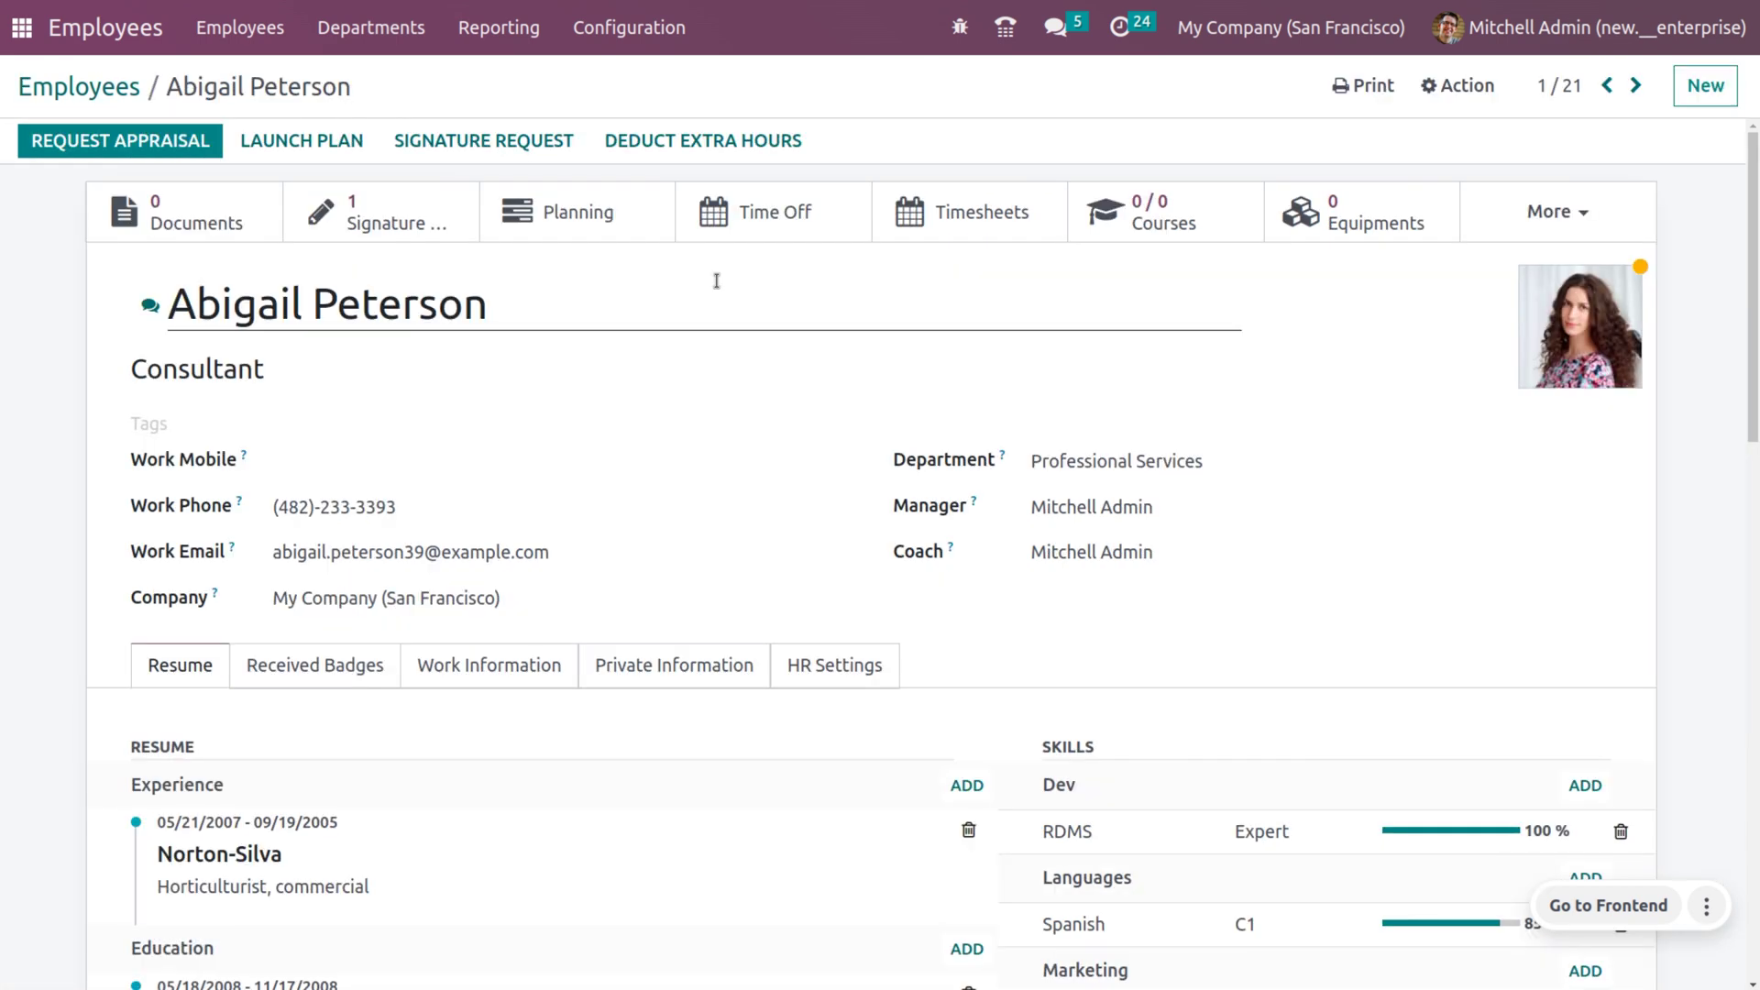
{"action": "left_click", "coordinate": [367, 224]}
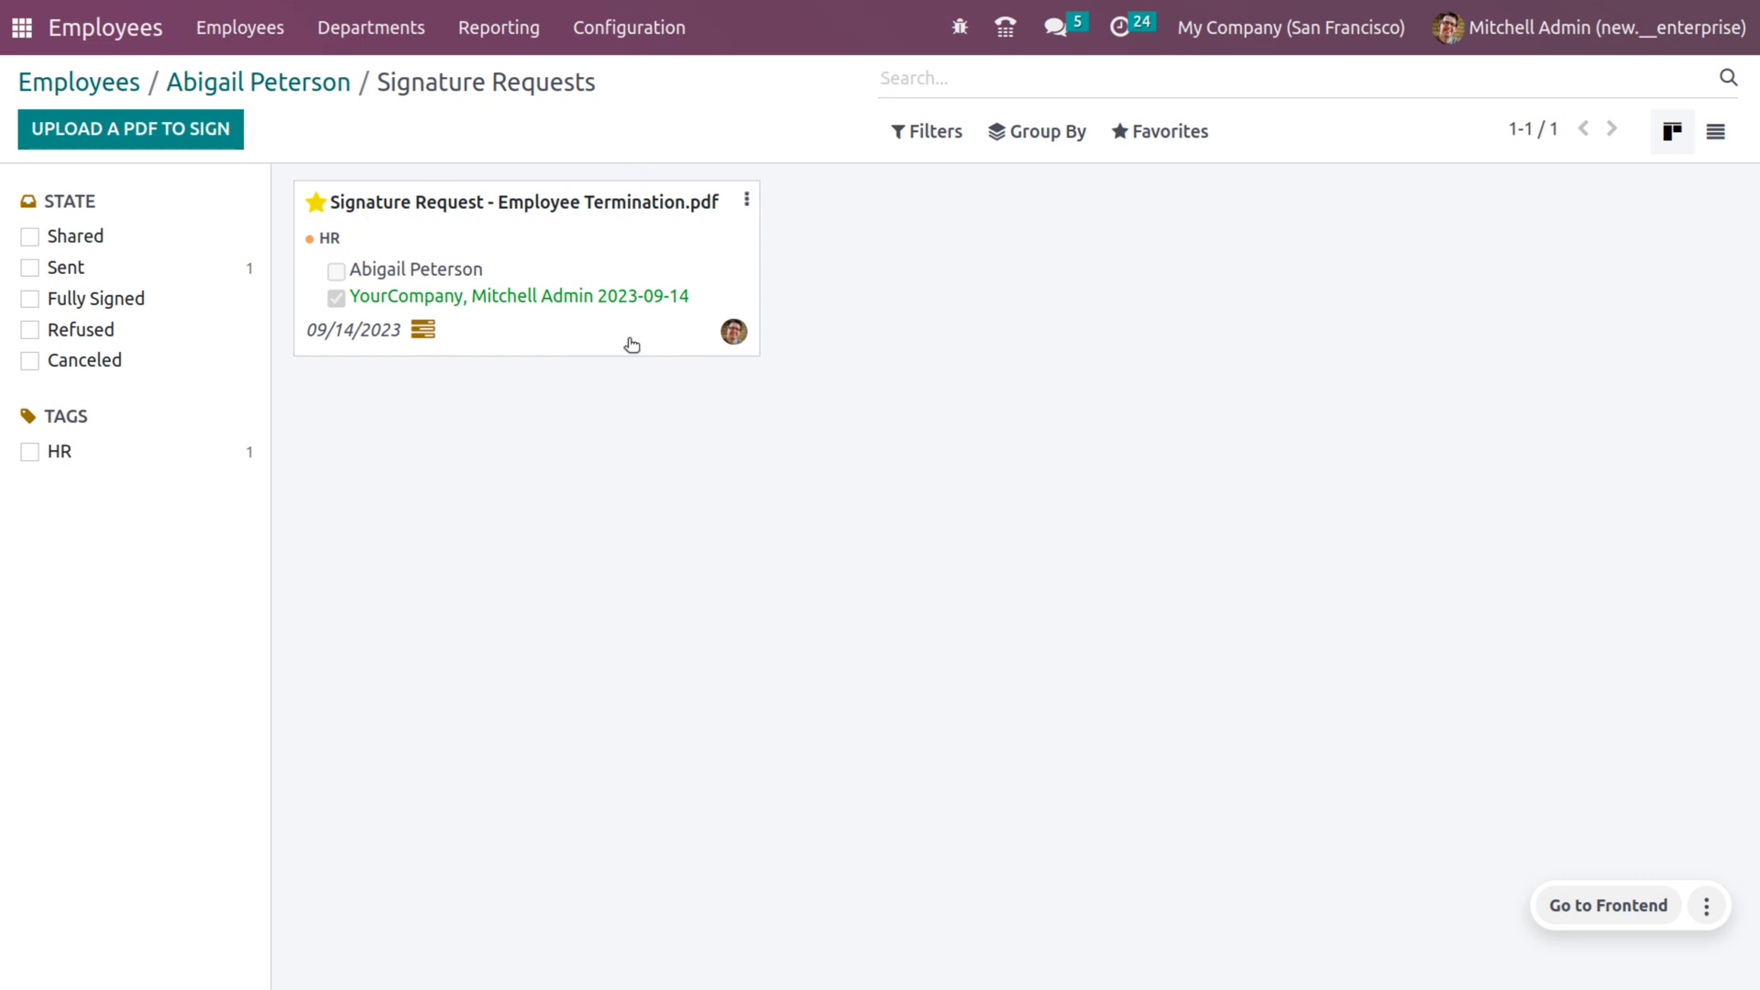
{"action": "left_click", "coordinate": [328, 79]}
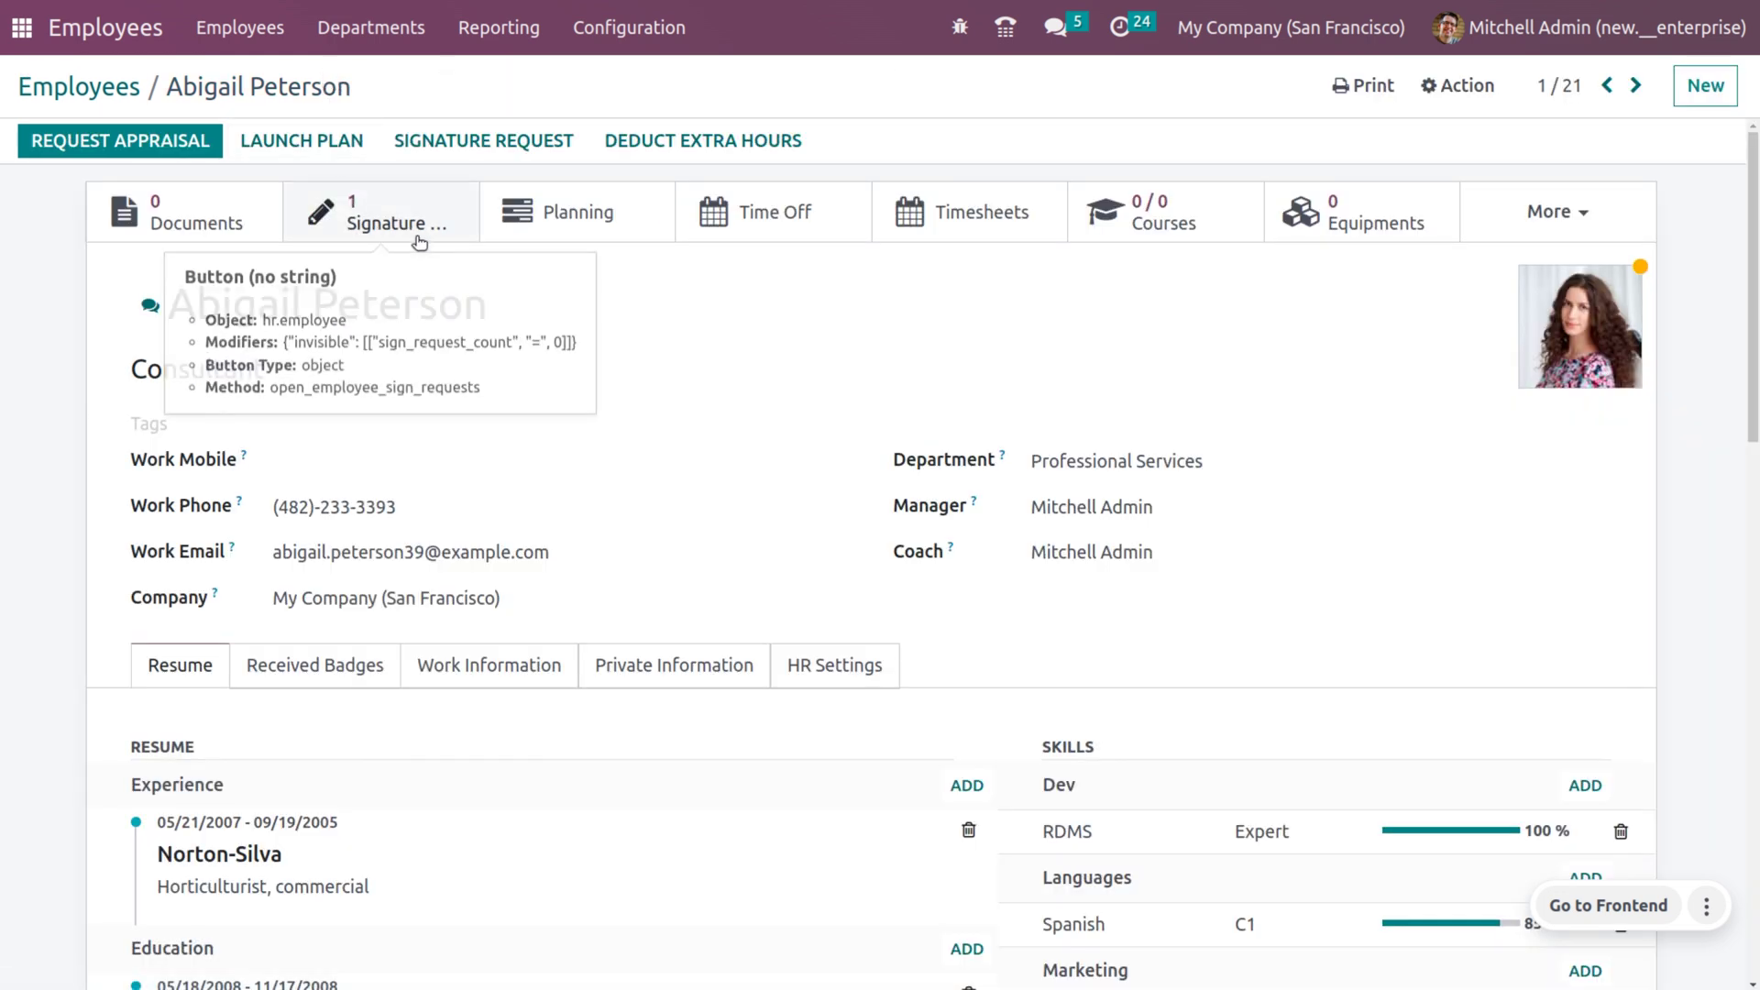
Launch the Offboarding plan on the employee's record.
{"action": "left_click", "coordinate": [339, 154]}
{"action": "left_click", "coordinate": [495, 208]}
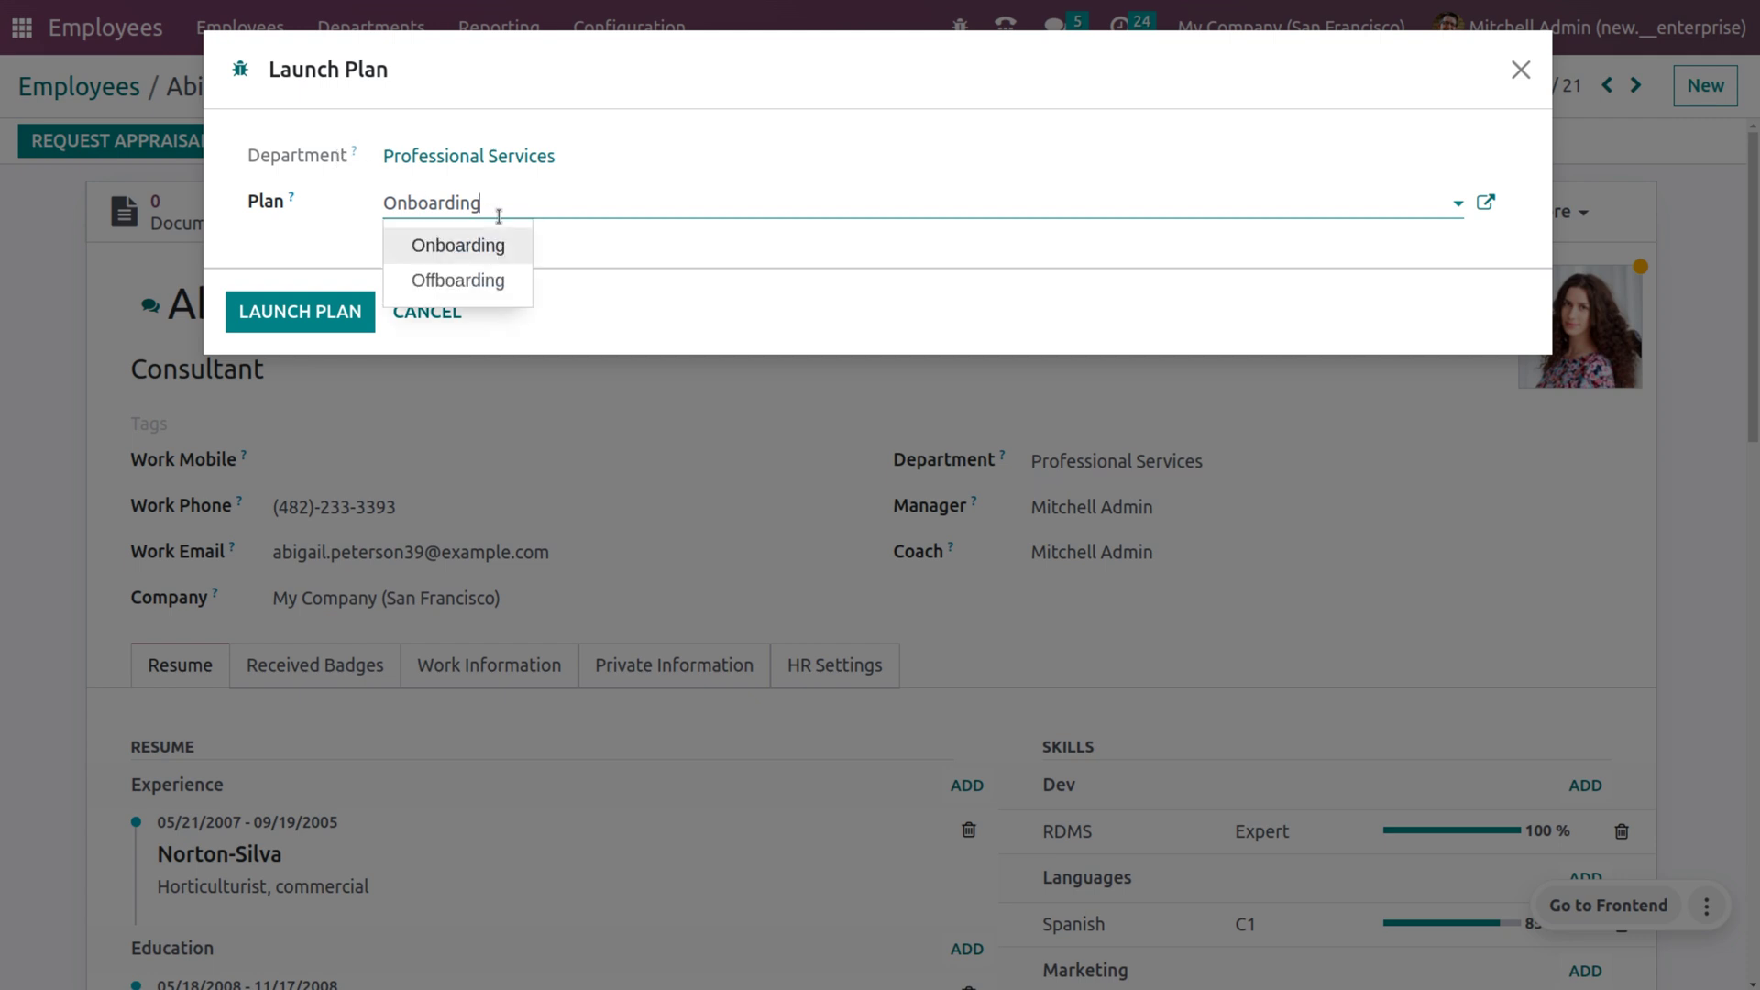
{"action": "left_click", "coordinate": [506, 281]}
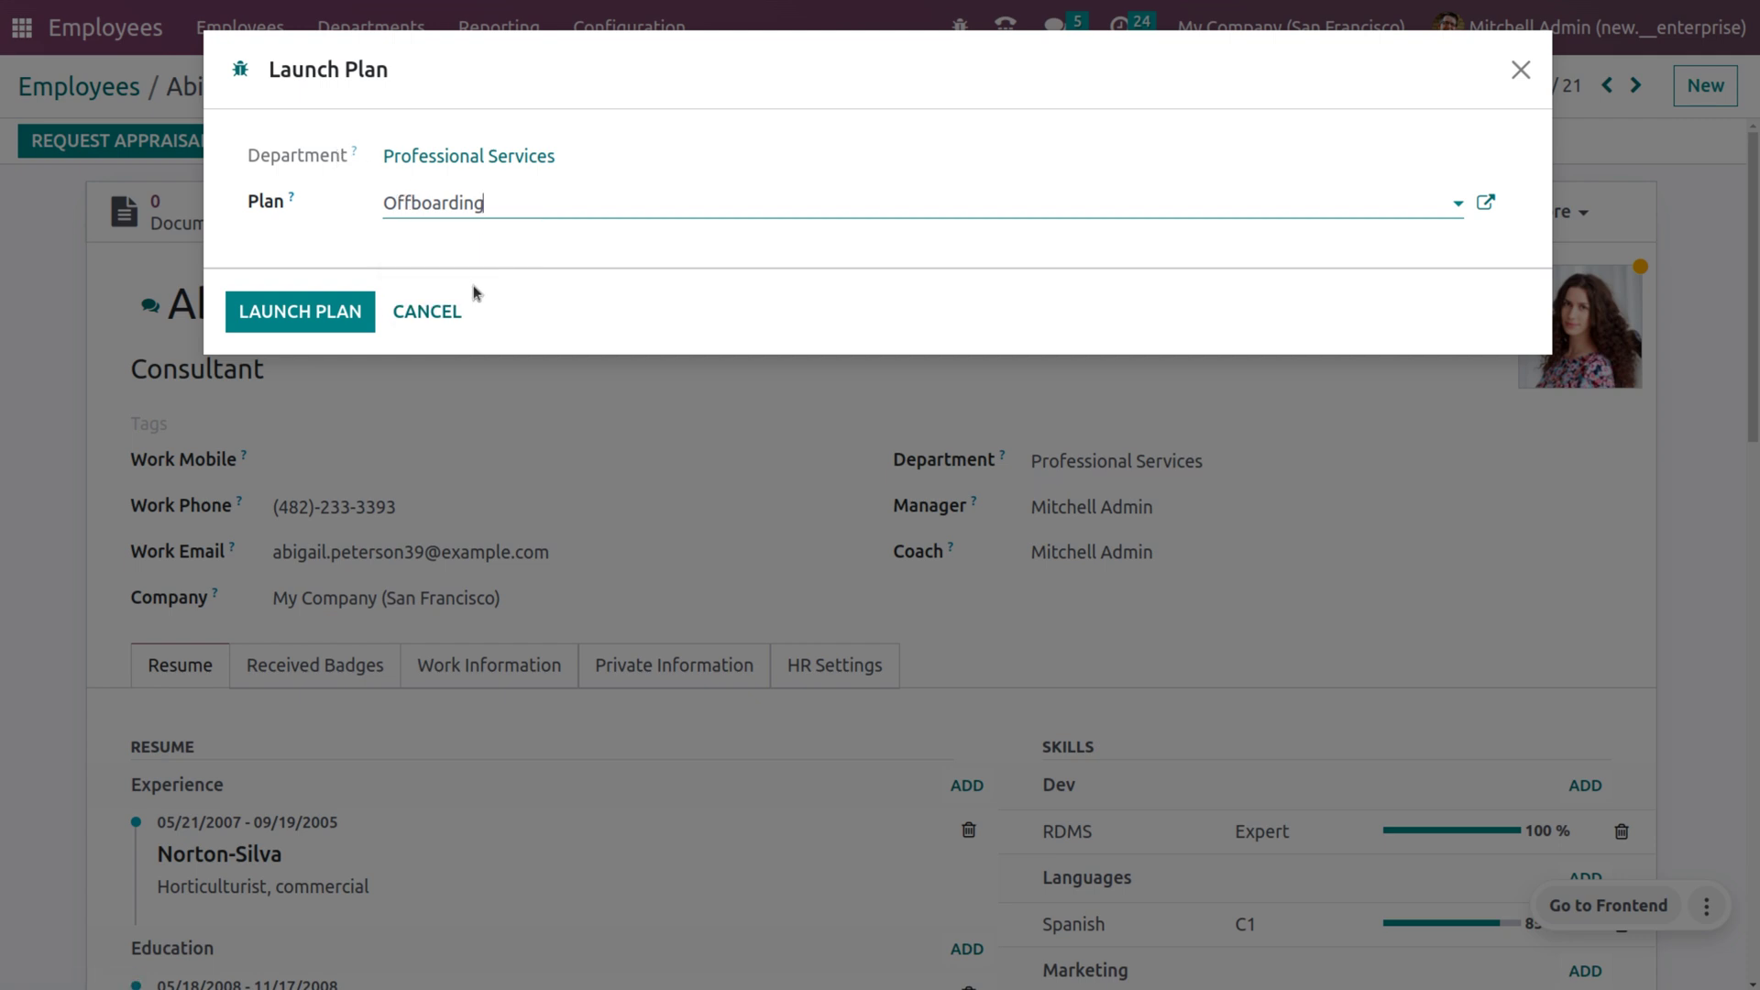
{"action": "left_click", "coordinate": [324, 313]}
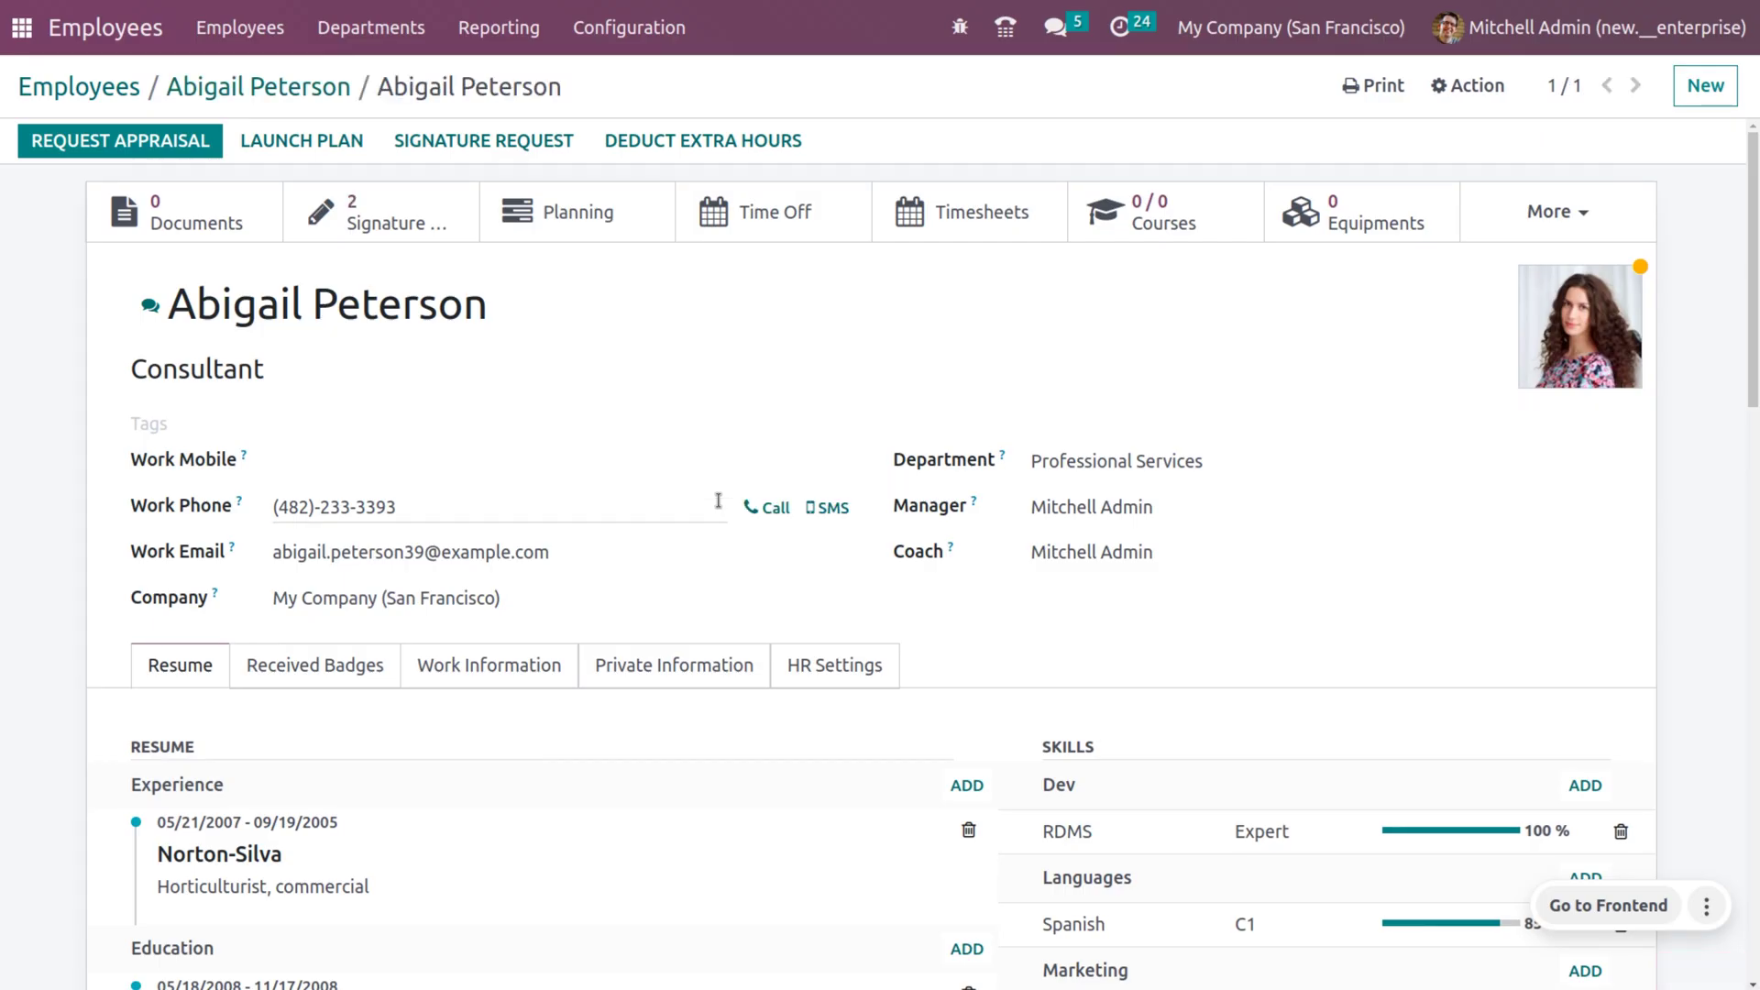
Mark the Take Back HR Materials and Compute Out Delais activities as done.
{"action": "scroll", "coordinate": [718, 498], "scroll_direction": "down", "scroll_amount": 6}
{"action": "scroll", "coordinate": [718, 508], "scroll_direction": "up", "scroll_amount": 6}
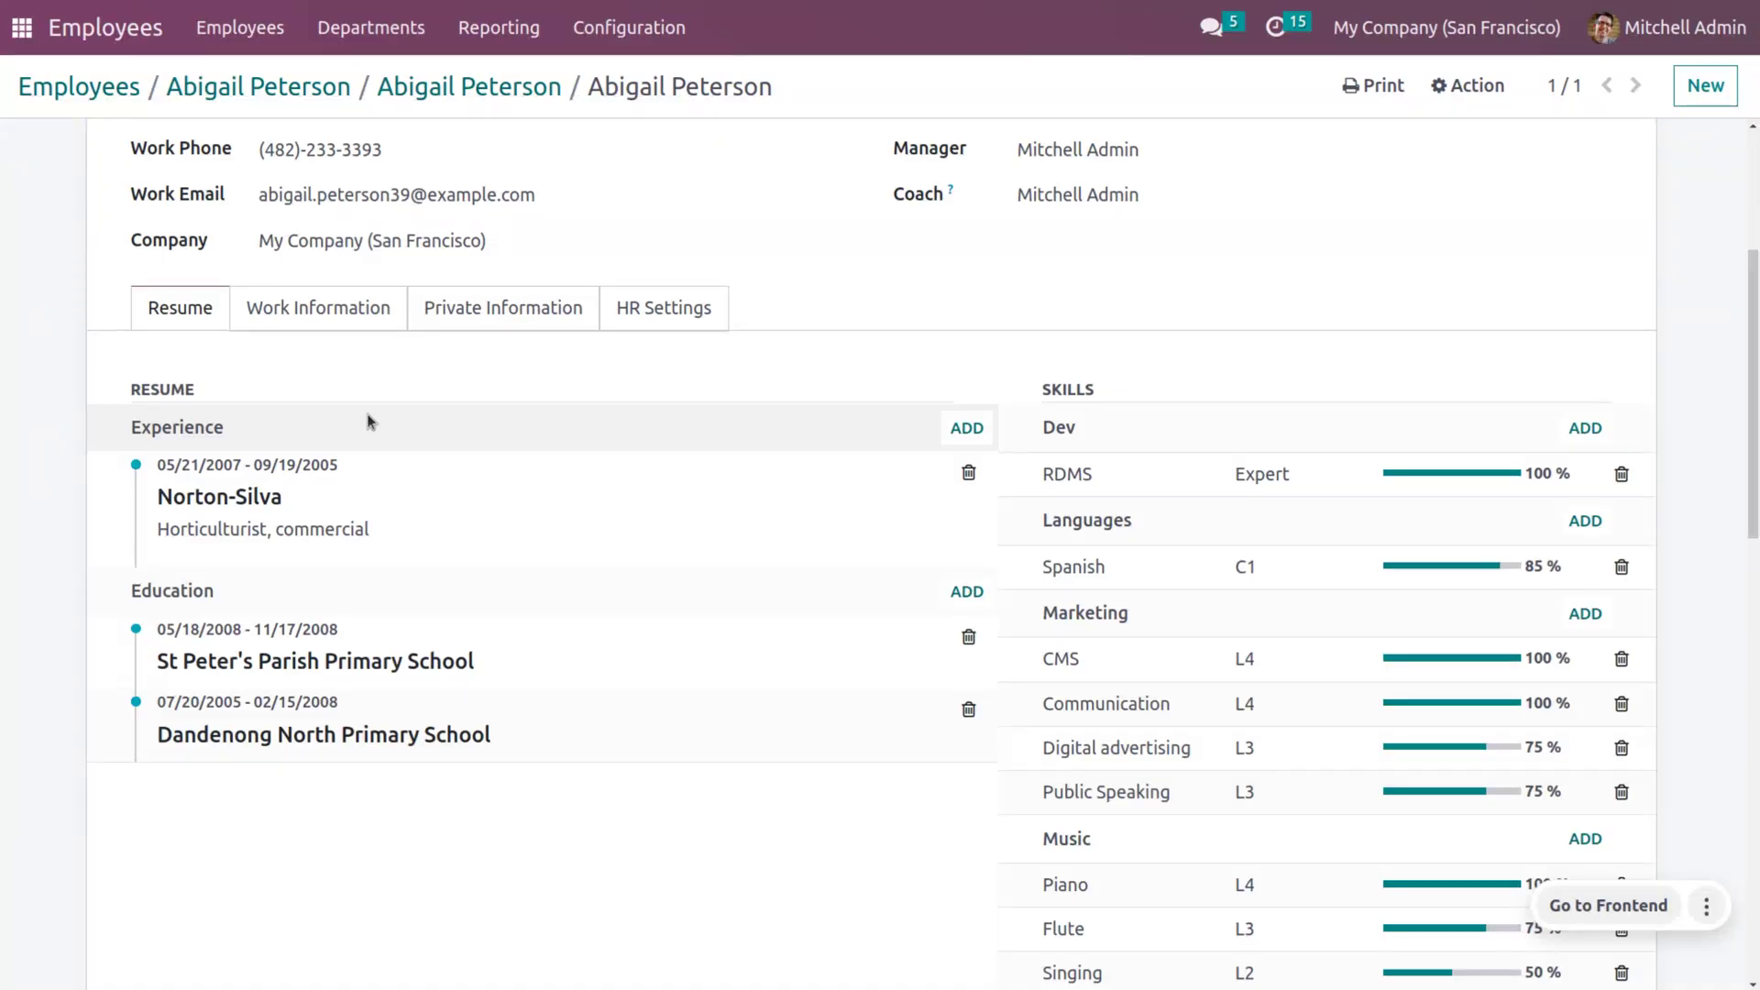
{"action": "scroll", "coordinate": [368, 422], "scroll_direction": "down", "scroll_amount": 7}
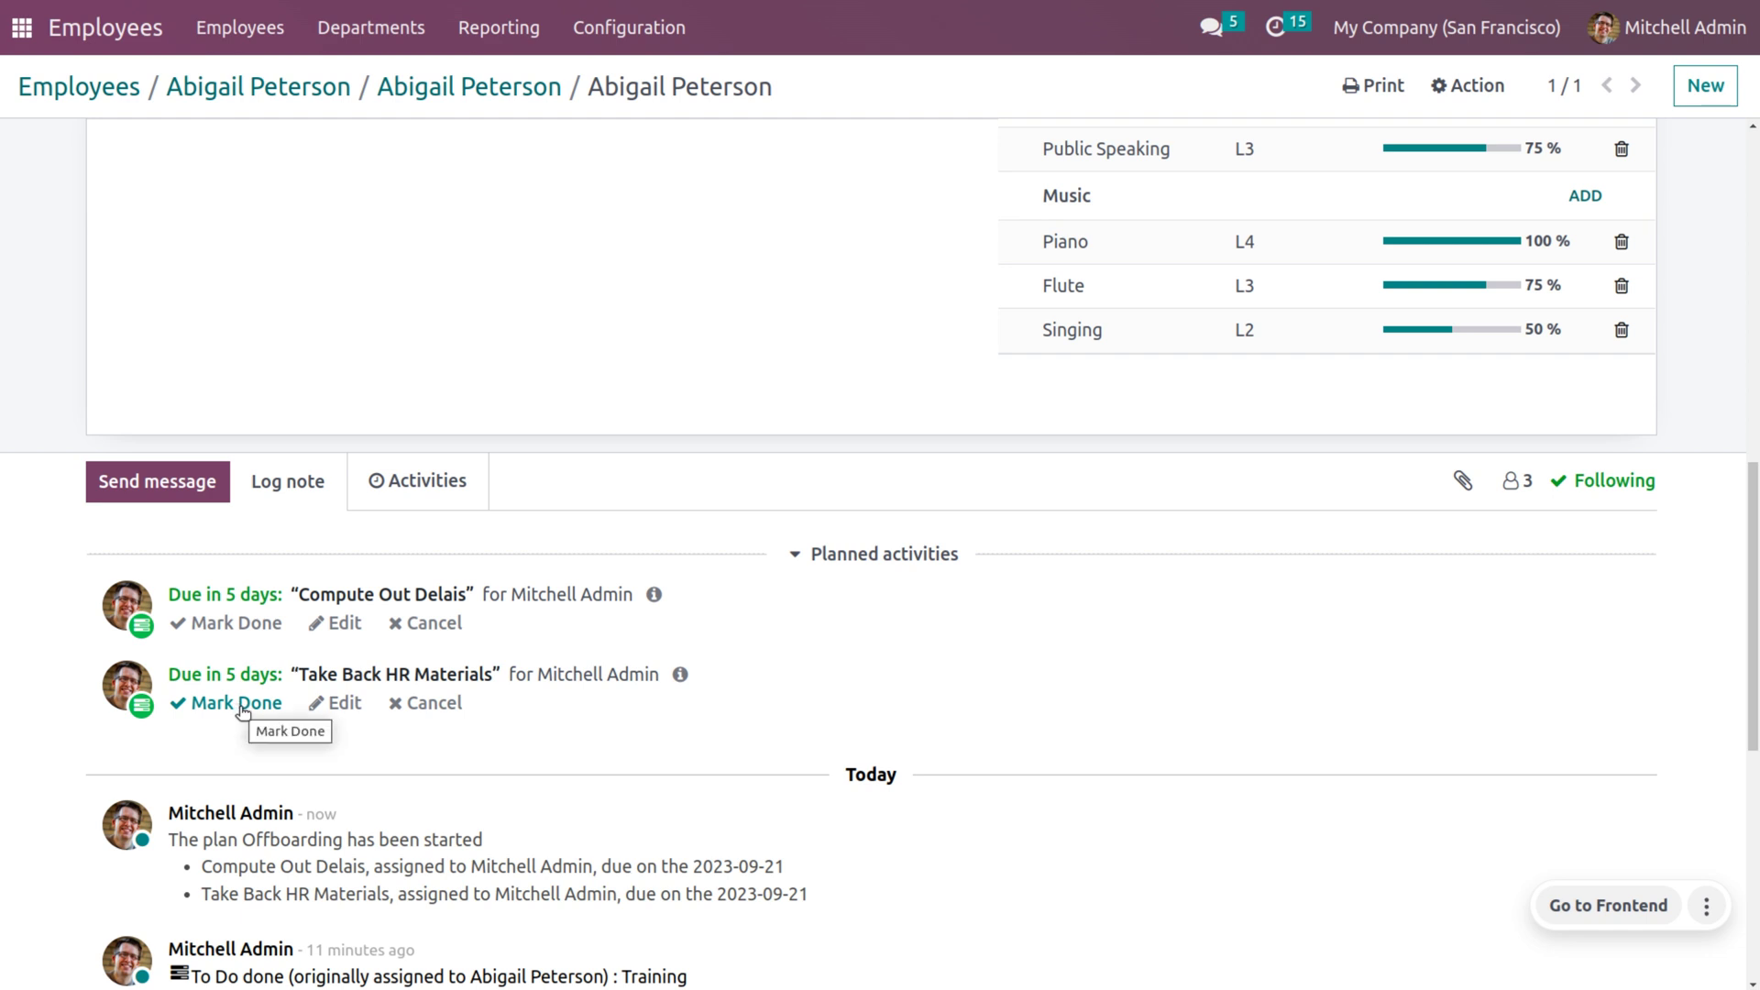
{"action": "left_click", "coordinate": [243, 707]}
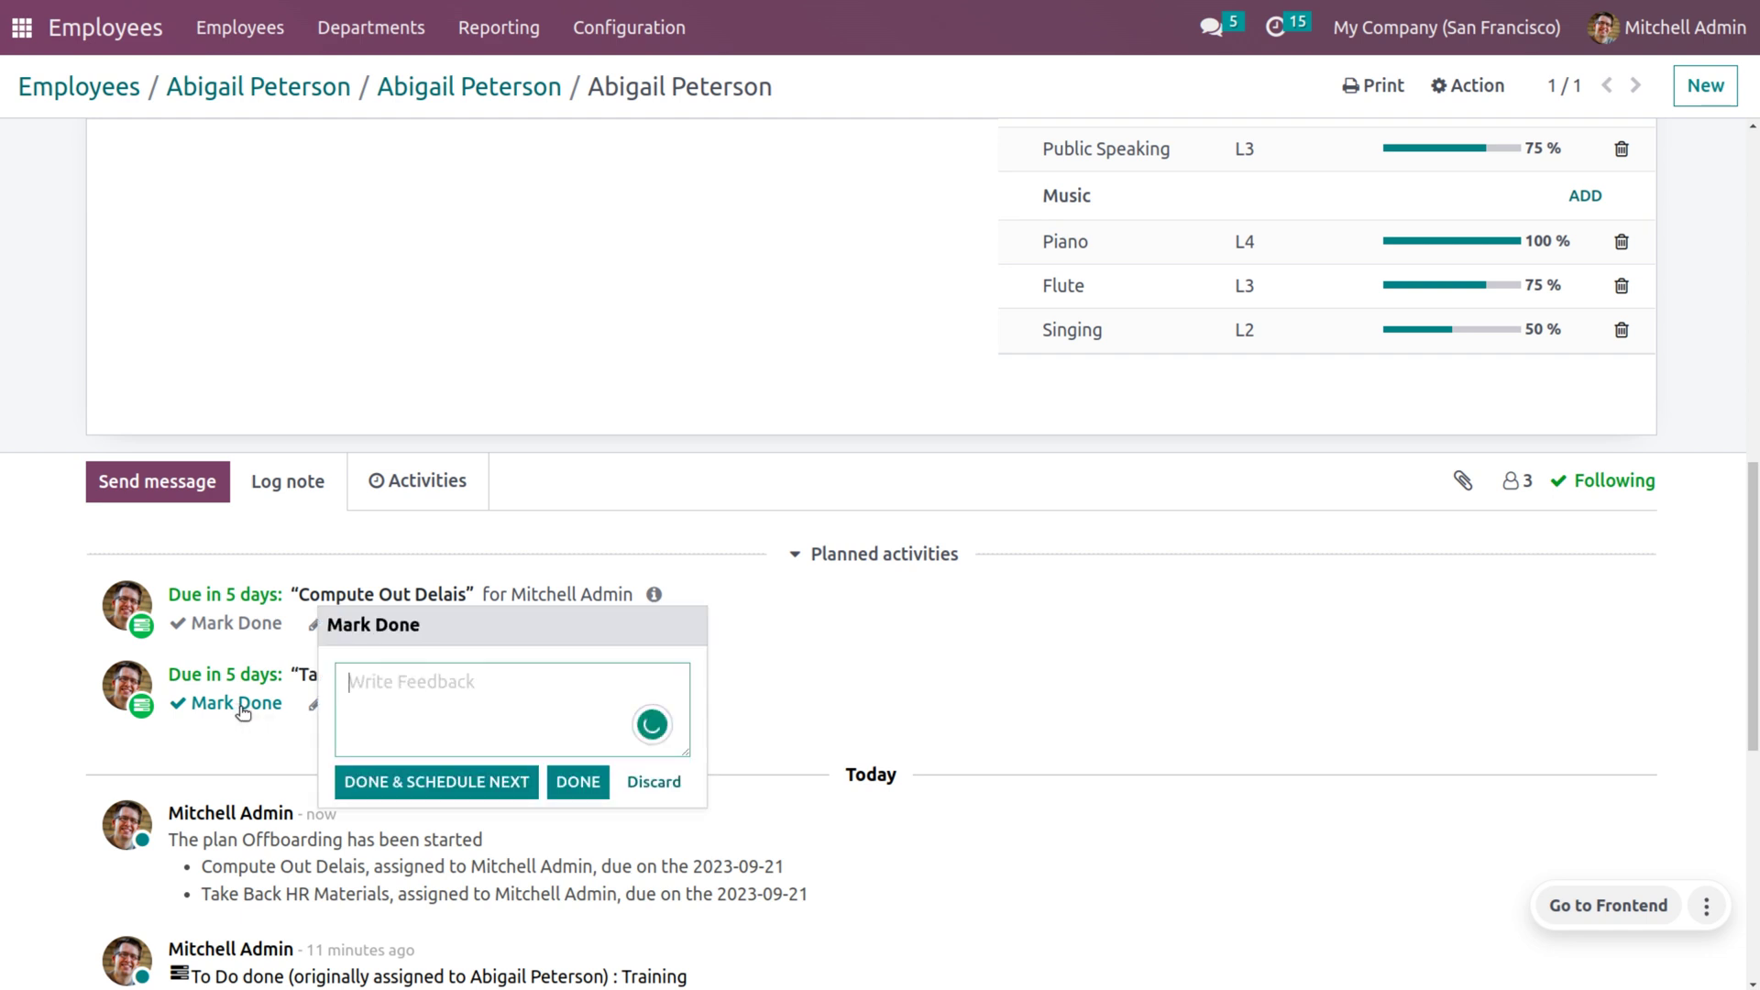
{"action": "left_click", "coordinate": [585, 794]}
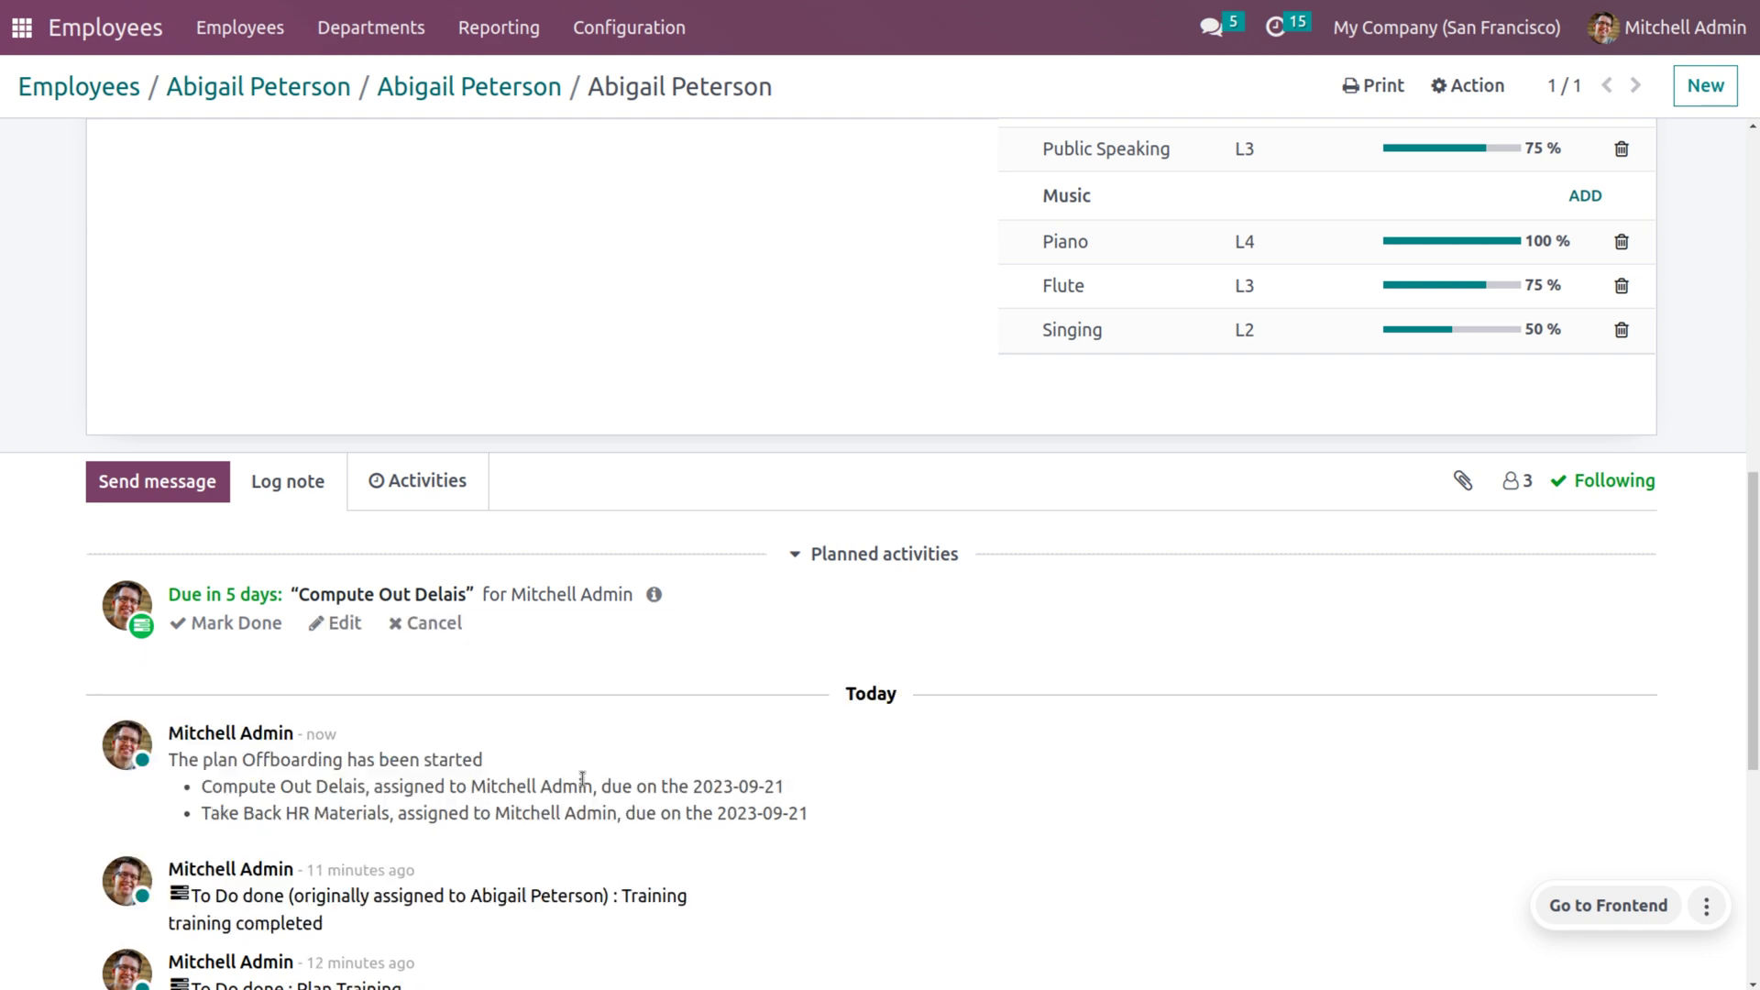
{"action": "left_click", "coordinate": [229, 628]}
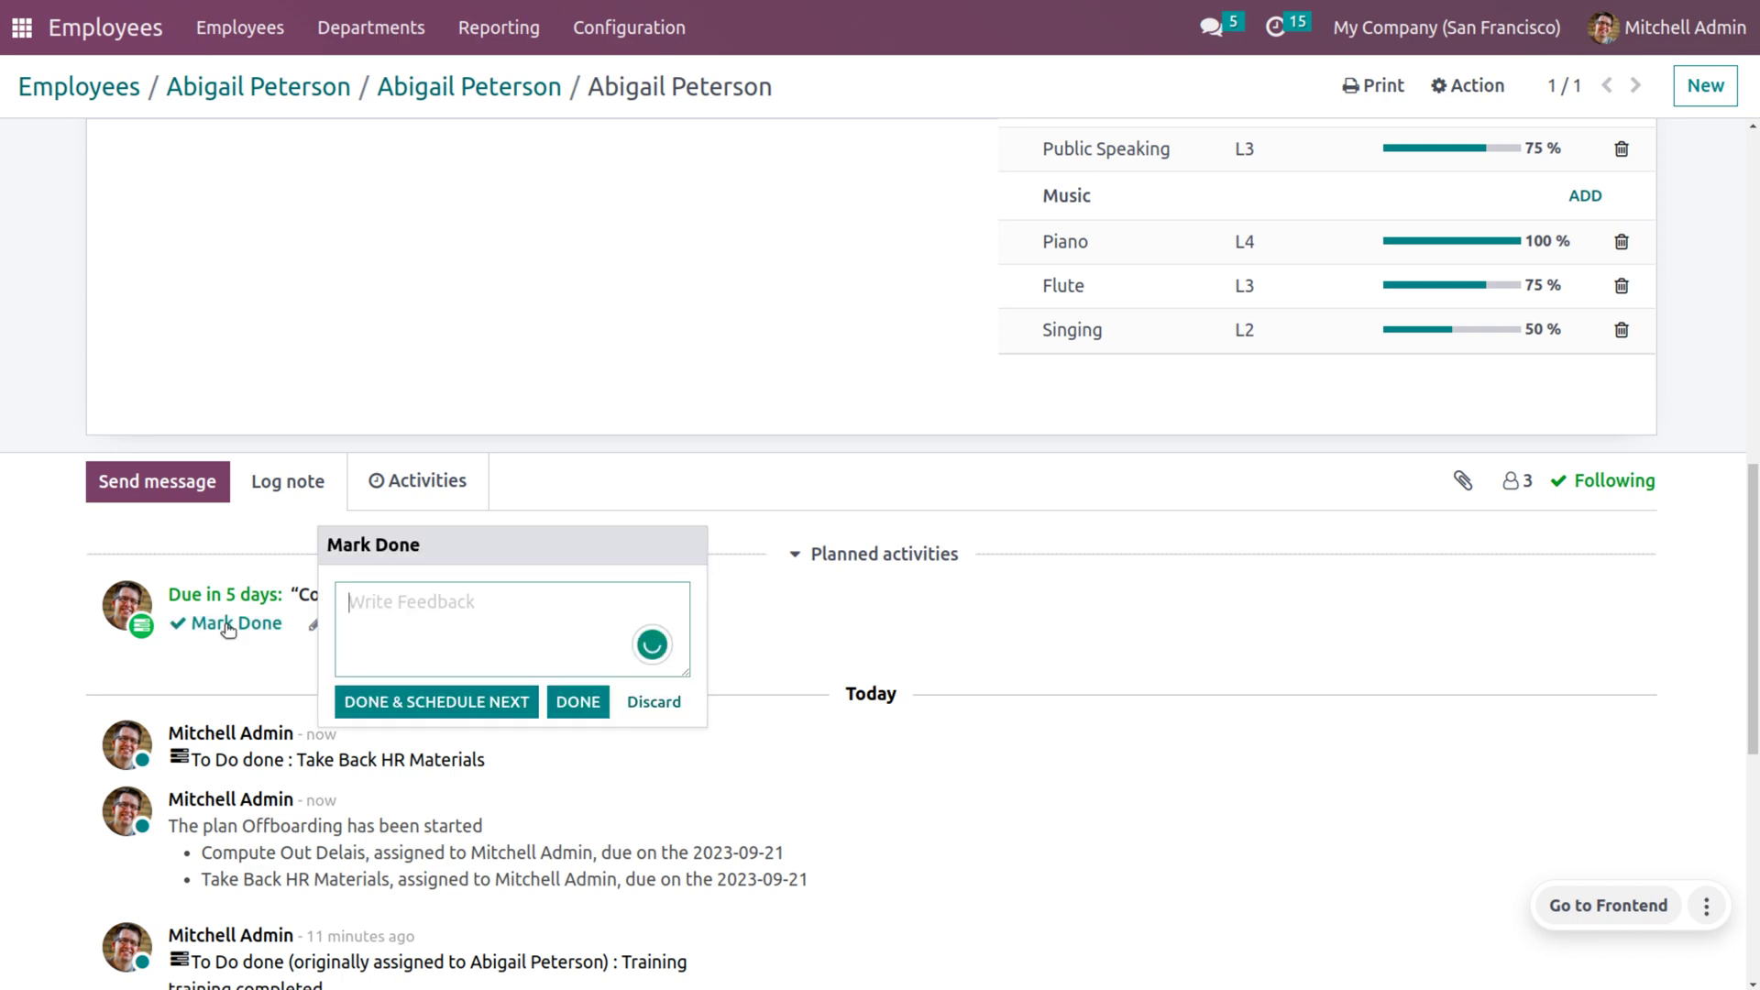
{"action": "left_click", "coordinate": [579, 710]}
{"action": "scroll", "coordinate": [577, 714], "scroll_direction": "up", "scroll_amount": 10}
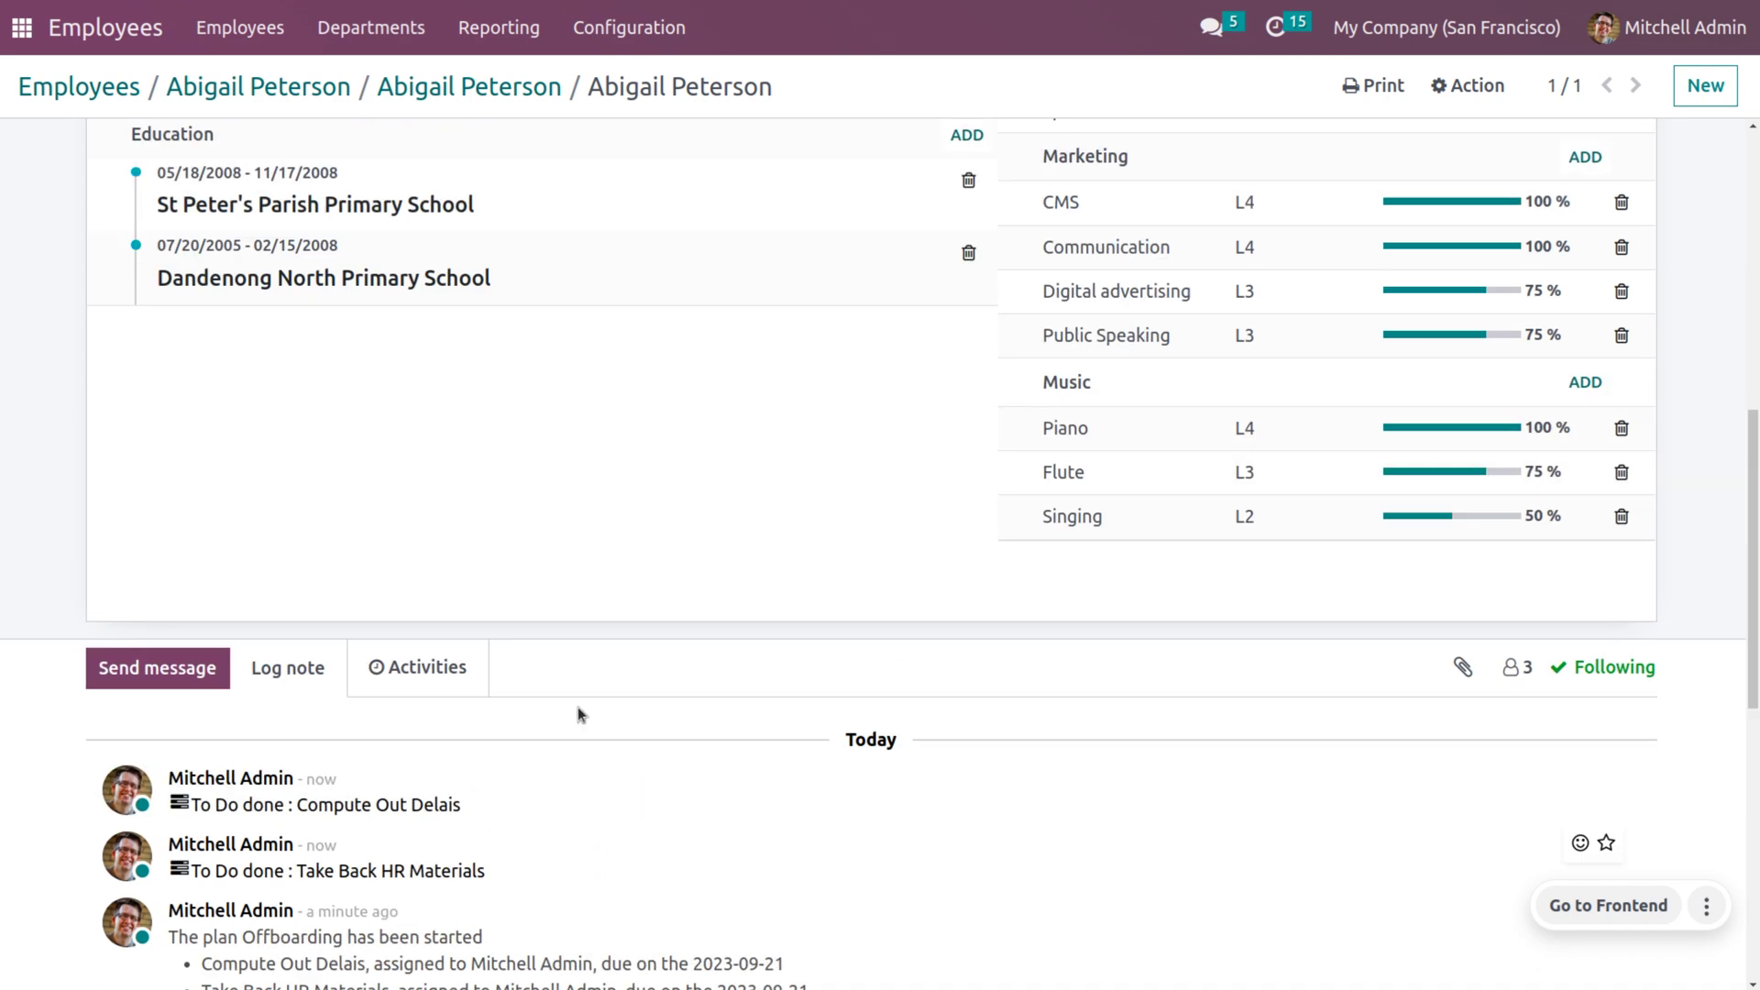